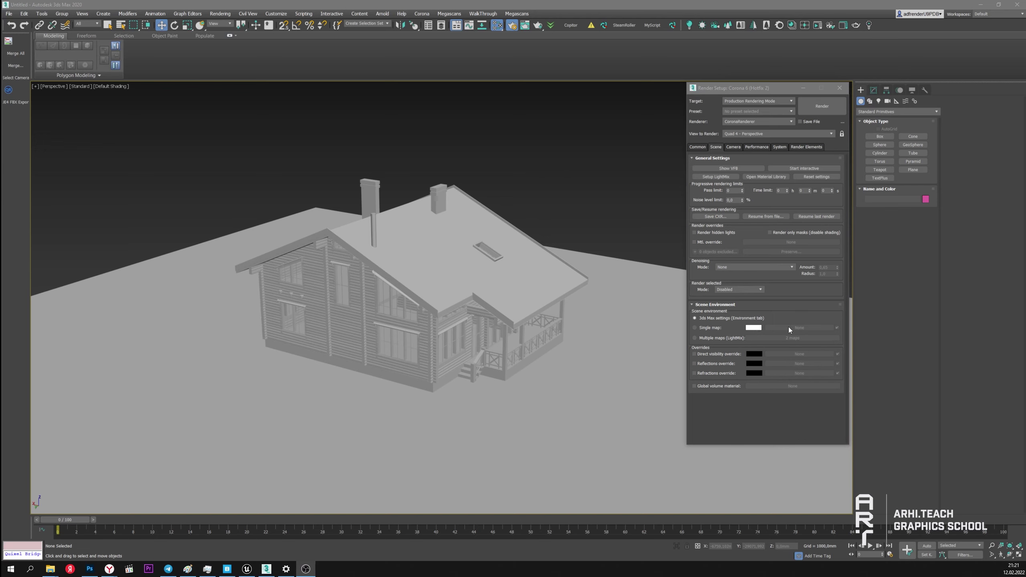
Step: Start an interactive render and instance the altanka_2k_10_White.hdr bitmap into the Single map environment slot
{"action": "left_click", "coordinate": [804, 168]}
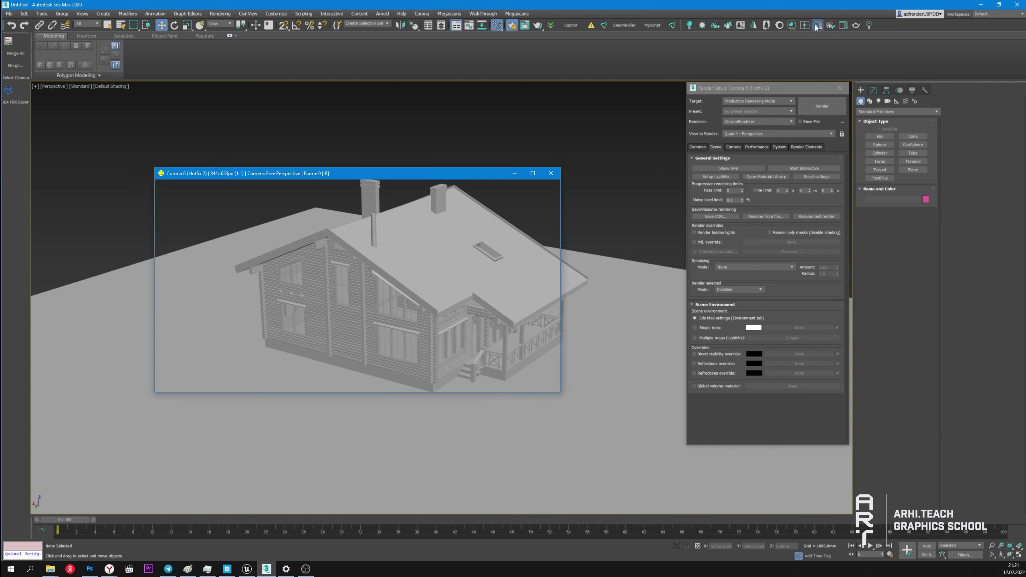
{"action": "left_click", "coordinate": [710, 328]}
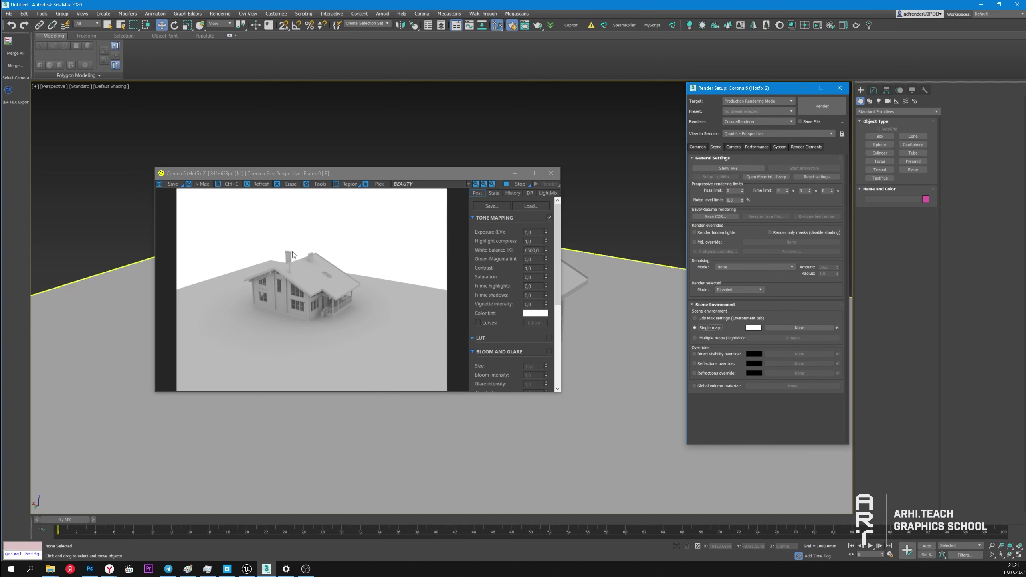
{"action": "left_click", "coordinate": [607, 195]}
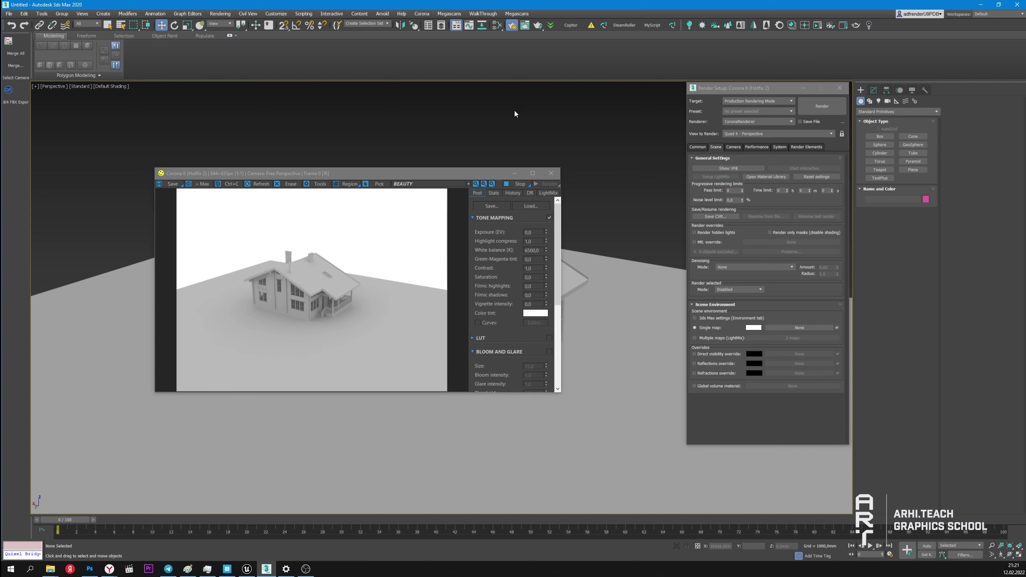
{"action": "left_click", "coordinate": [497, 25]}
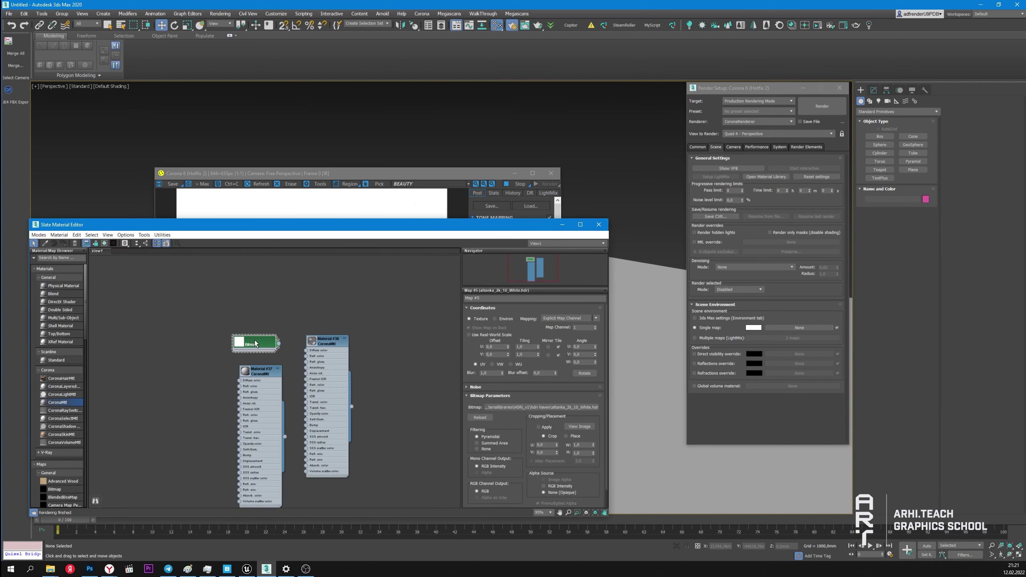
{"action": "left_click_drag", "start_coordinate": [279, 344], "coordinate": [820, 326]}
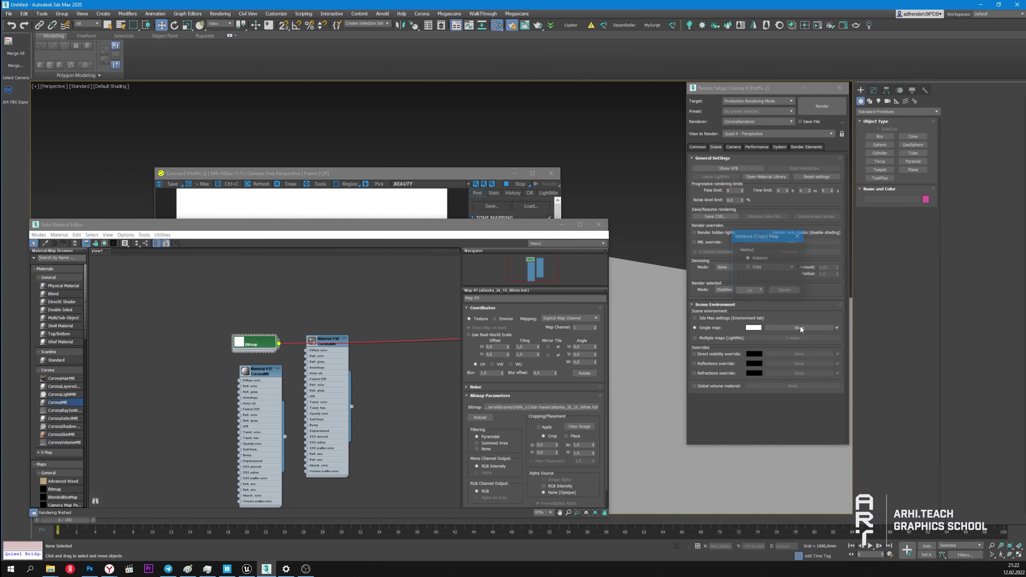
{"action": "left_click", "coordinate": [755, 292]}
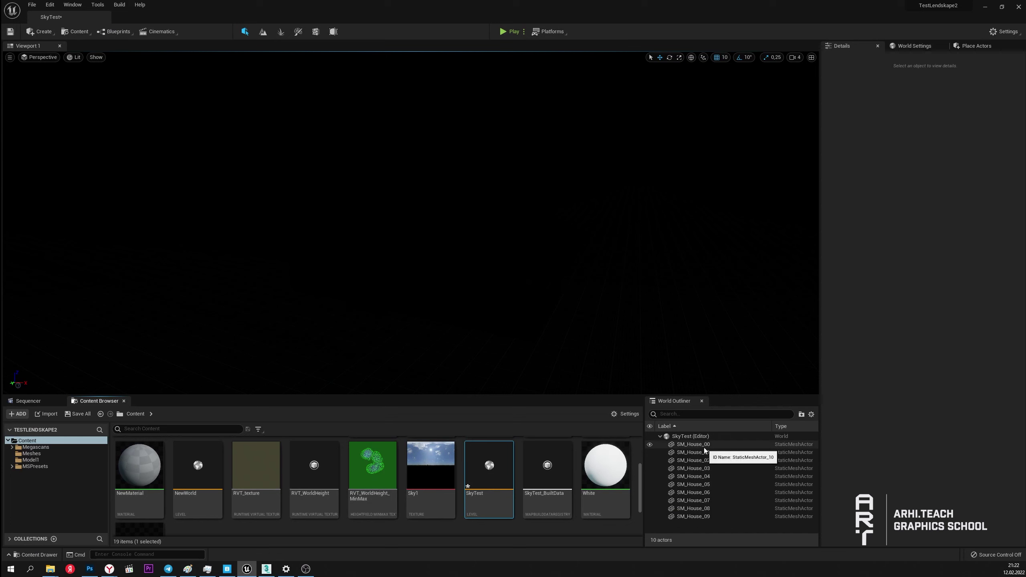
Step: Check the ten SM_House meshes in the Outliner, then place a Sky Light in SkyTest
{"action": "left_click", "coordinate": [704, 447]}
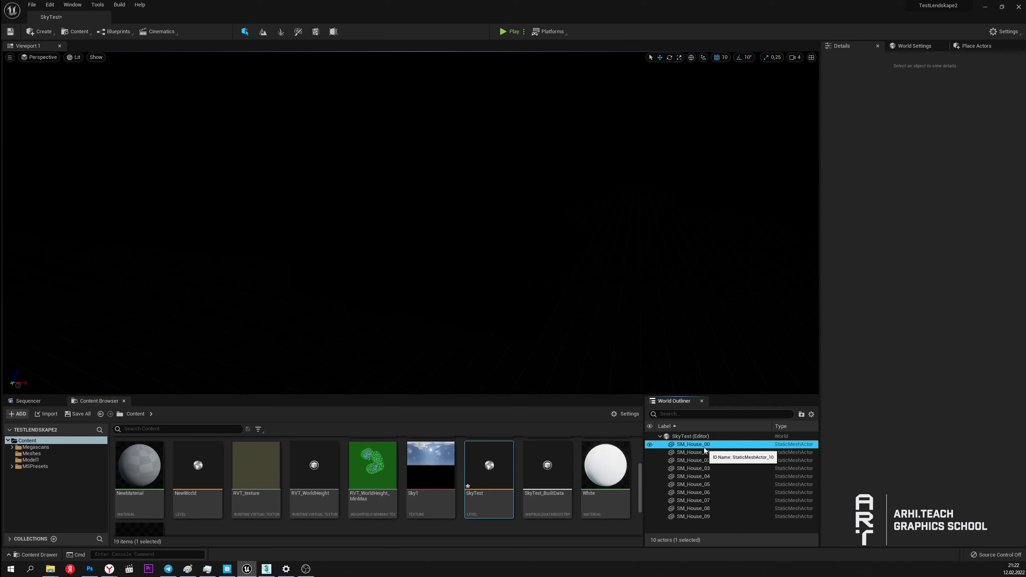
{"action": "left_click", "coordinate": [704, 518], "text": "shift"}
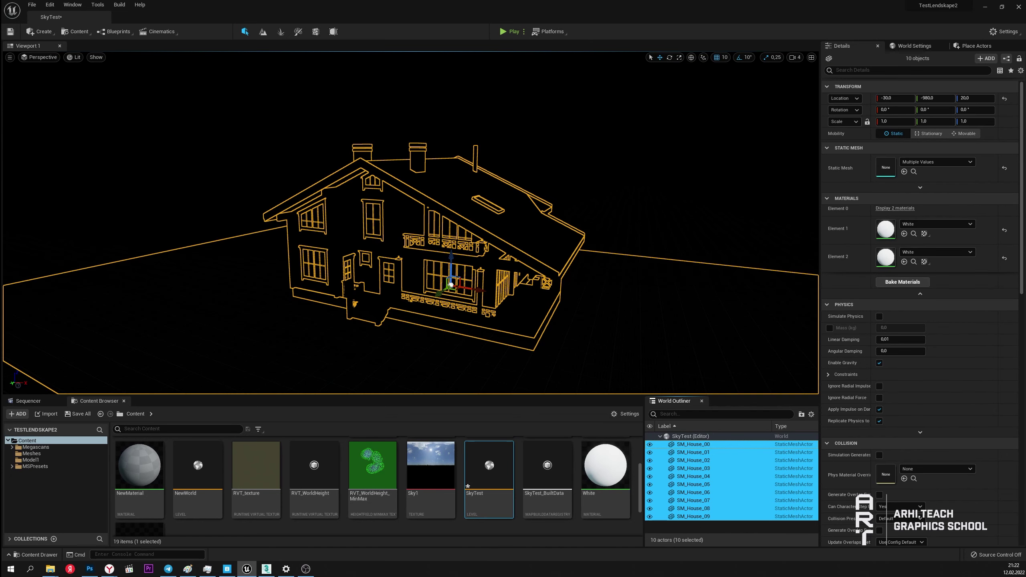
{"action": "left_click", "coordinate": [602, 197]}
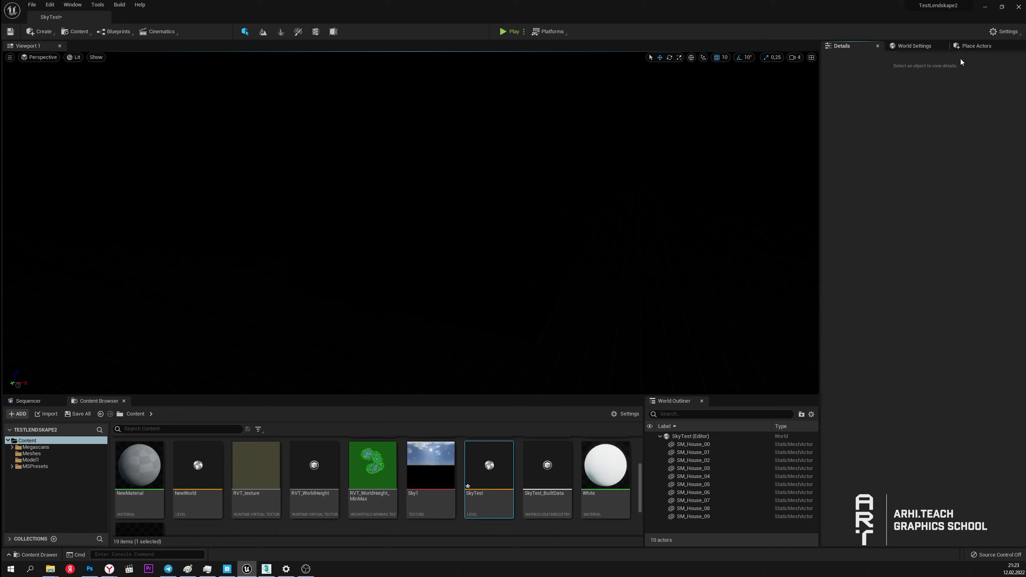
{"action": "left_click", "coordinate": [972, 47]}
{"action": "left_click_drag", "start_coordinate": [869, 189], "coordinate": [424, 332]}
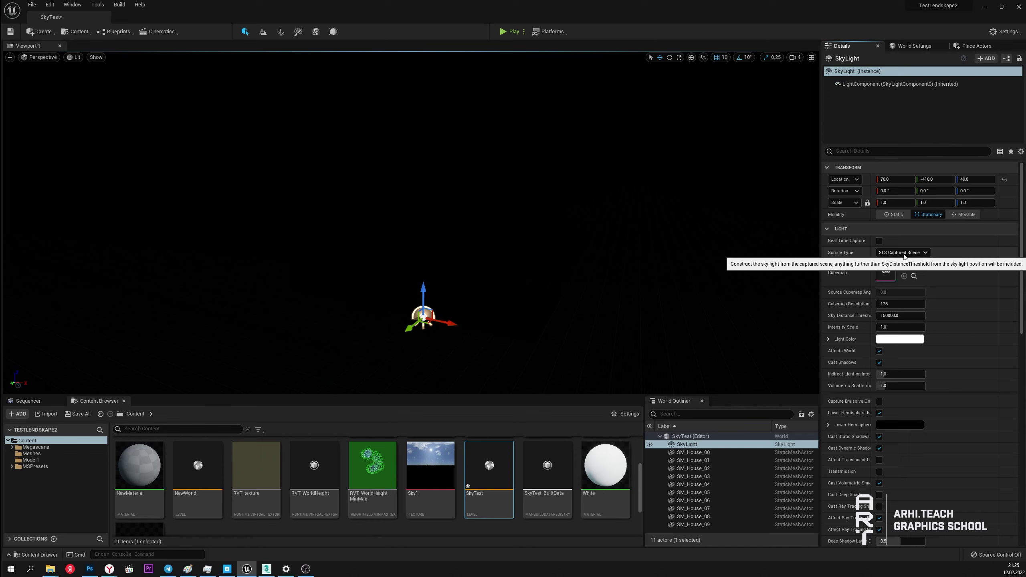
Step: Set the SkyLight Source Type to SLS Specified Cubemap, then return to 3ds Max
{"action": "left_click", "coordinate": [904, 255]}
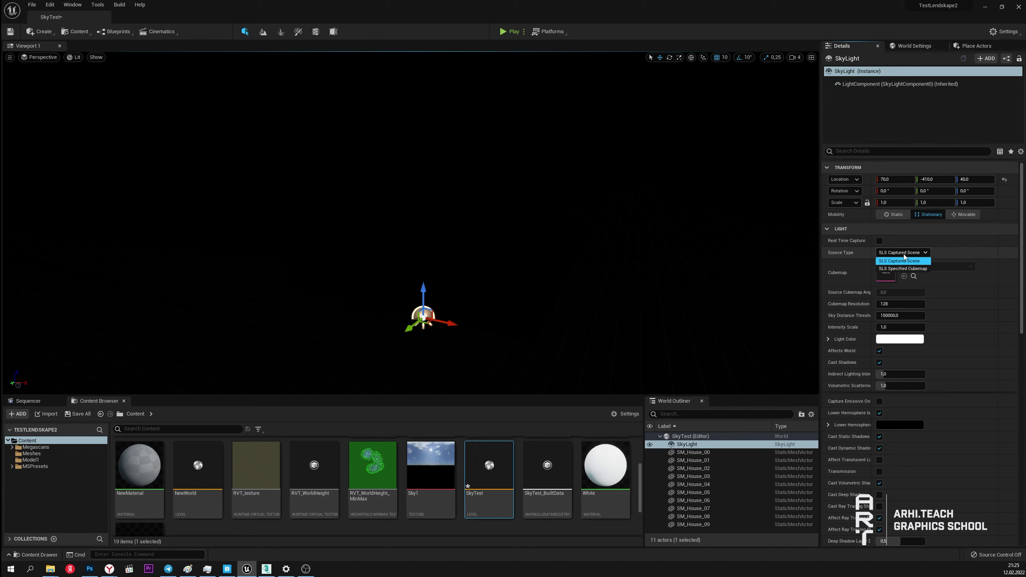
{"action": "left_click", "coordinate": [904, 269]}
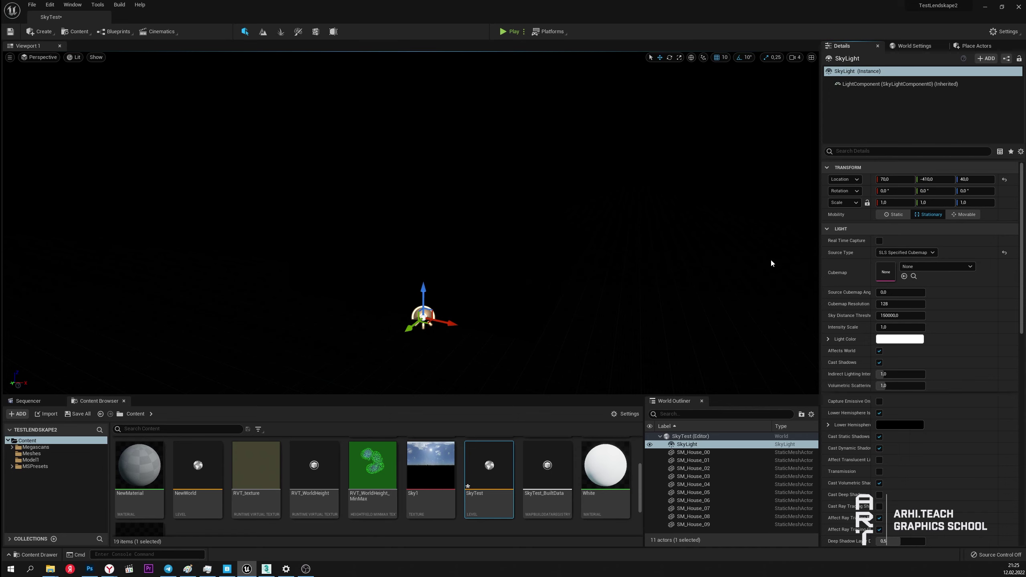
{"action": "left_click", "coordinate": [266, 569]}
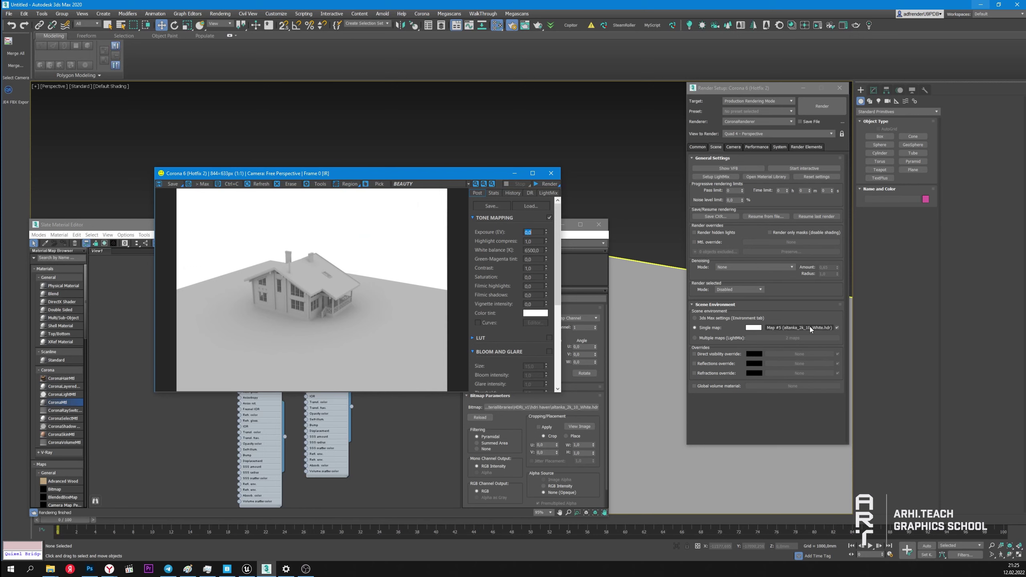
Step: Assign altanka_2k_10_White as the SkyLight cubemap in Unreal, then go back to 3ds Max
{"action": "key", "text": "alt+Tab"}
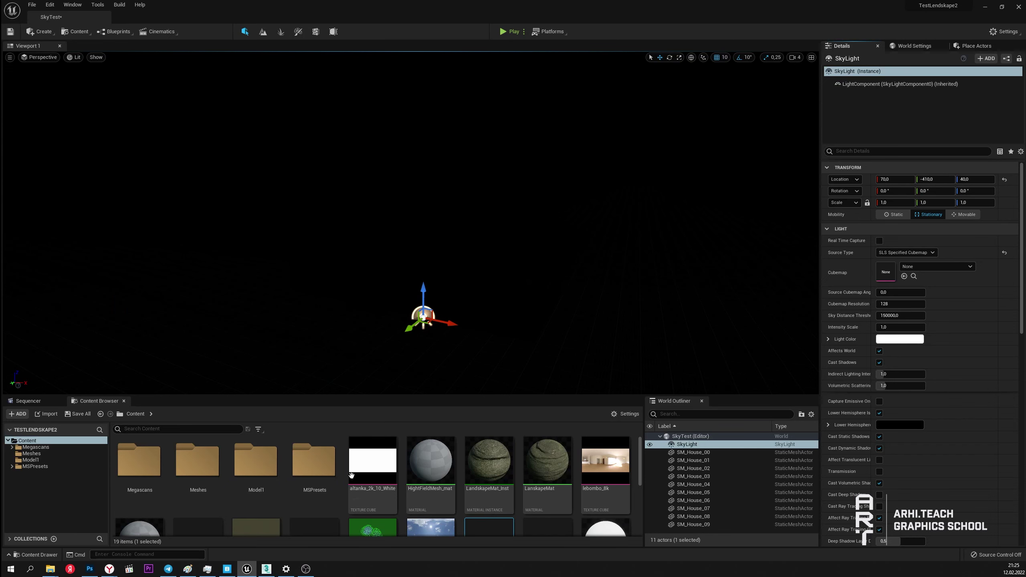
{"action": "left_click_drag", "start_coordinate": [374, 458], "coordinate": [889, 277]}
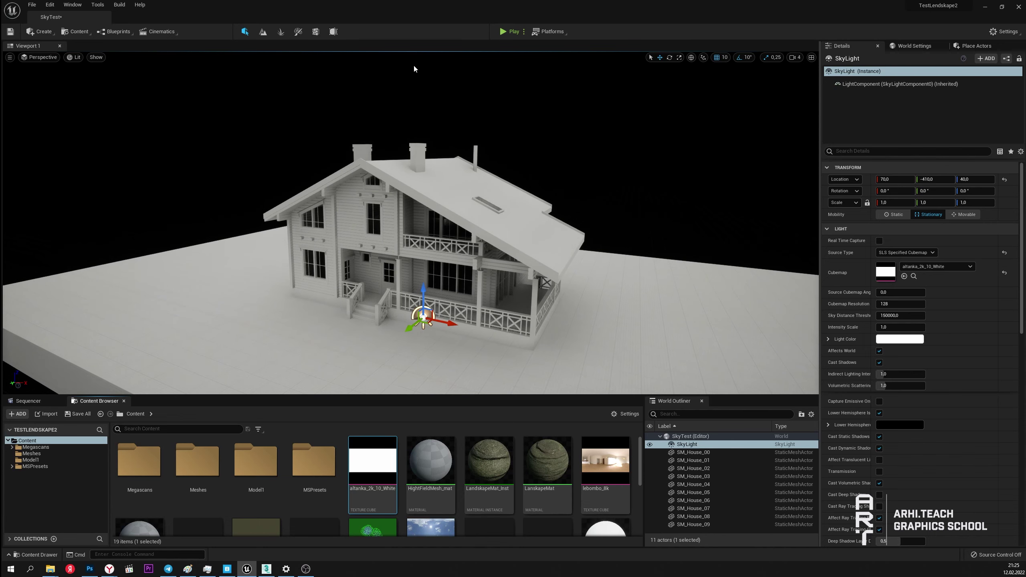
{"action": "key", "text": "alt+Tab"}
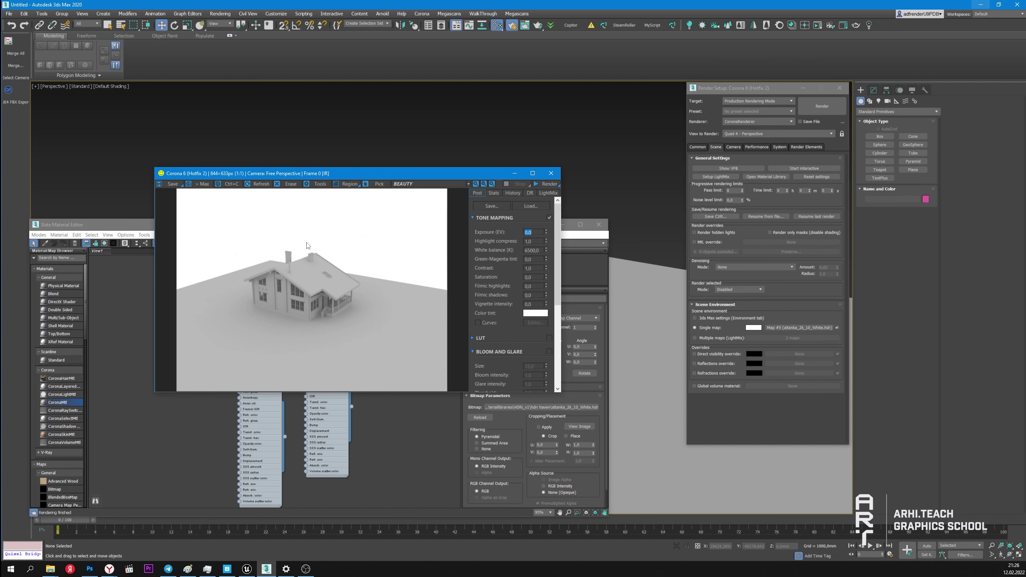
Step: Enable Direct visibility override, restart the interactive render, and go back to Unreal
{"action": "left_click", "coordinate": [695, 355]}
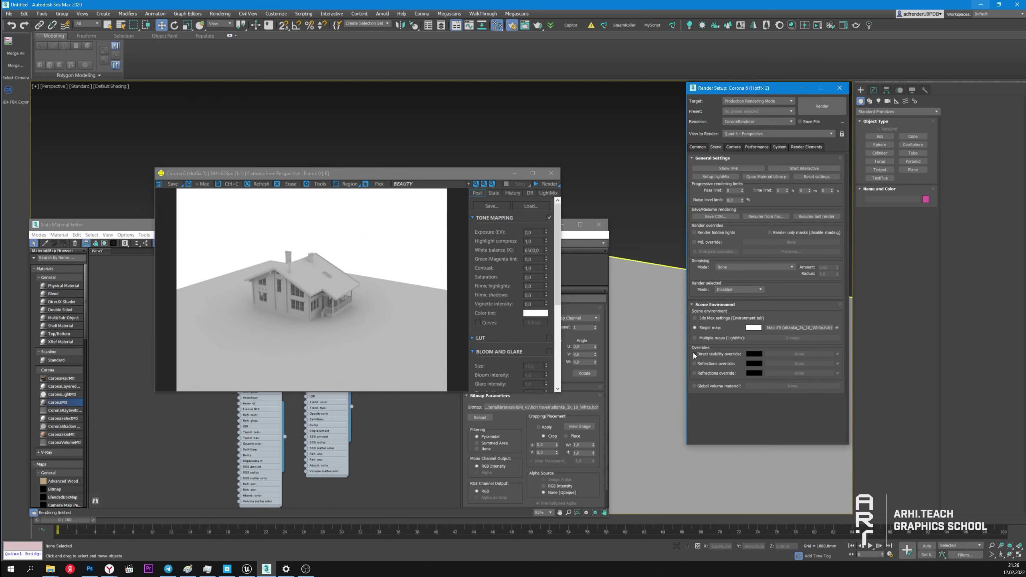
{"action": "left_click", "coordinate": [695, 355]}
{"action": "left_click", "coordinate": [804, 168]}
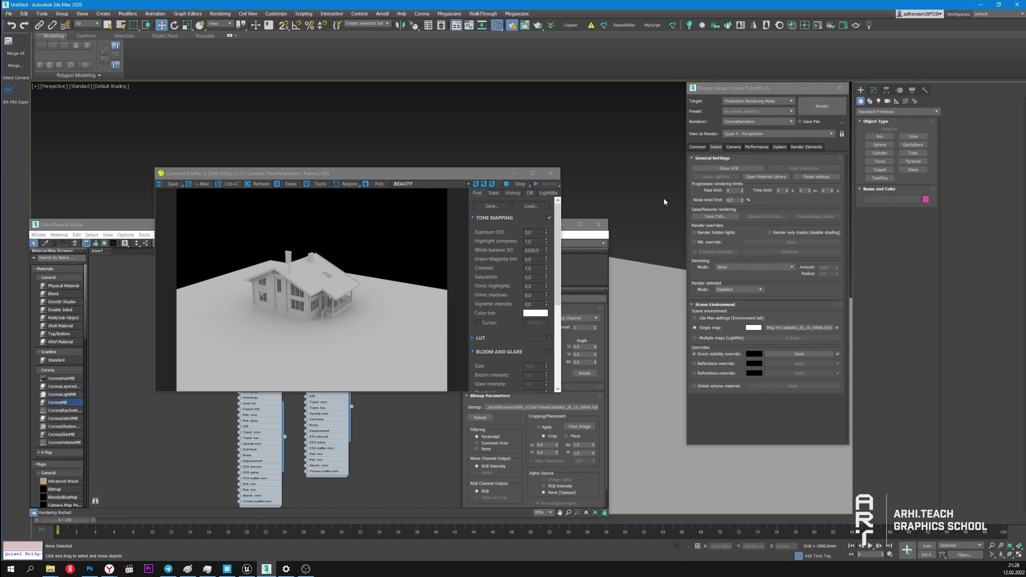
{"action": "key", "text": "alt+Tab"}
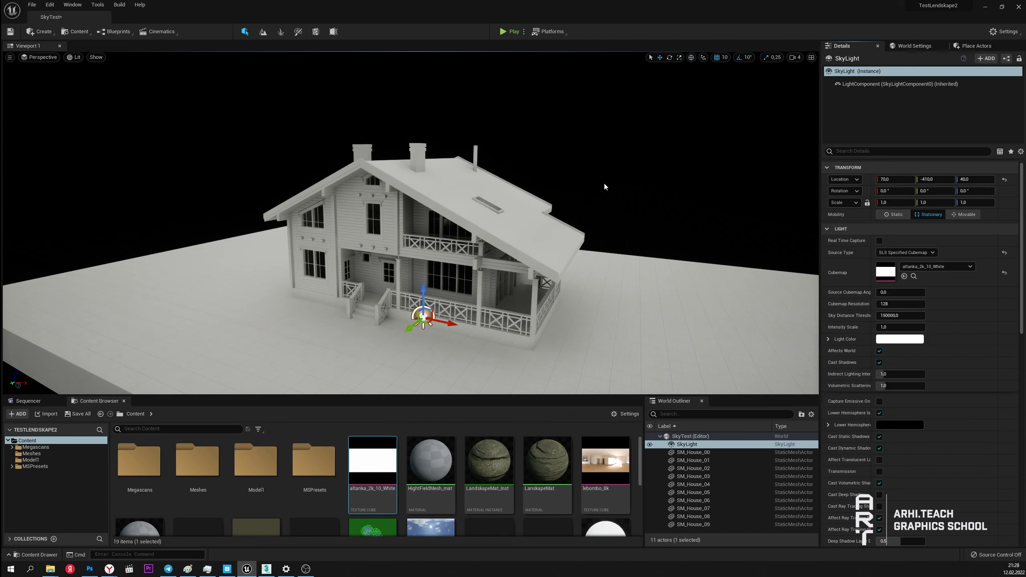
Step: Assign lebombo_8k as the SkyLight cubemap, rotate its angle, then revert to SLS Captured Scene
{"action": "left_click_drag", "start_coordinate": [605, 461], "coordinate": [856, 271]}
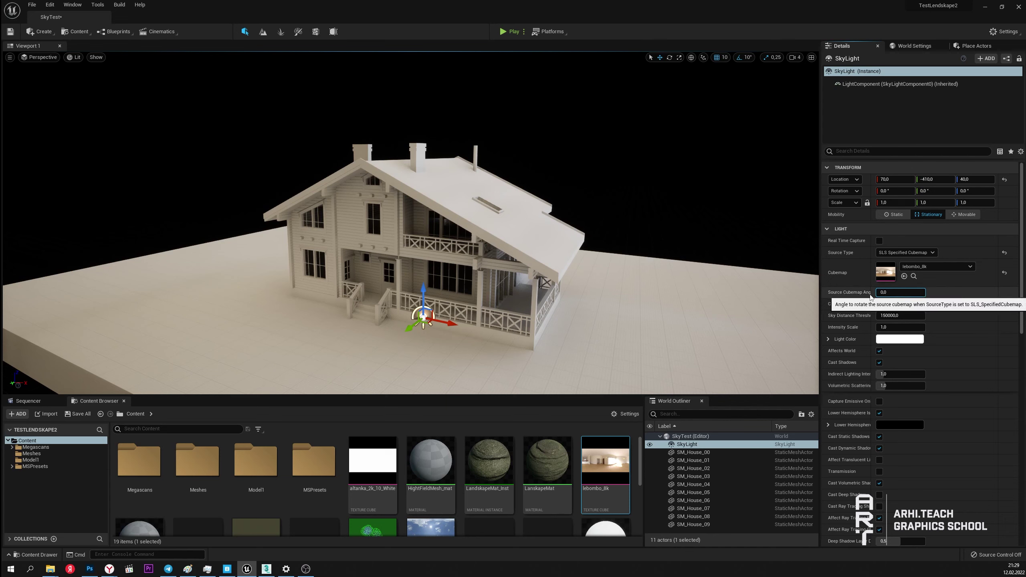
{"action": "mouse_move", "coordinate": [878, 295]}
{"action": "left_mouse_down"}
{"action": "mouse_move", "coordinate": [902, 294]}
{"action": "mouse_move", "coordinate": [675, 207]}
{"action": "left_mouse_up"}
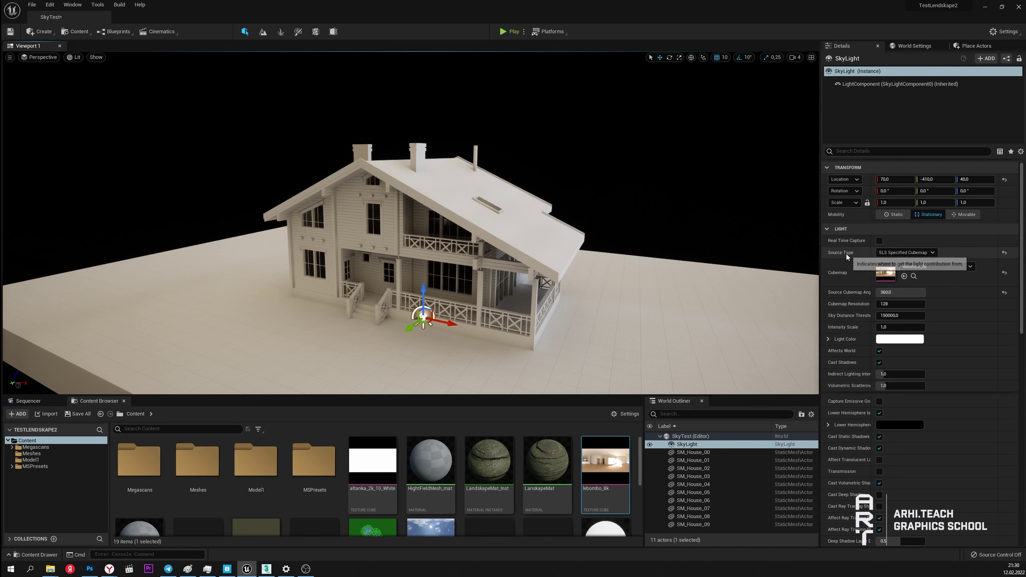
{"action": "left_click", "coordinate": [907, 252]}
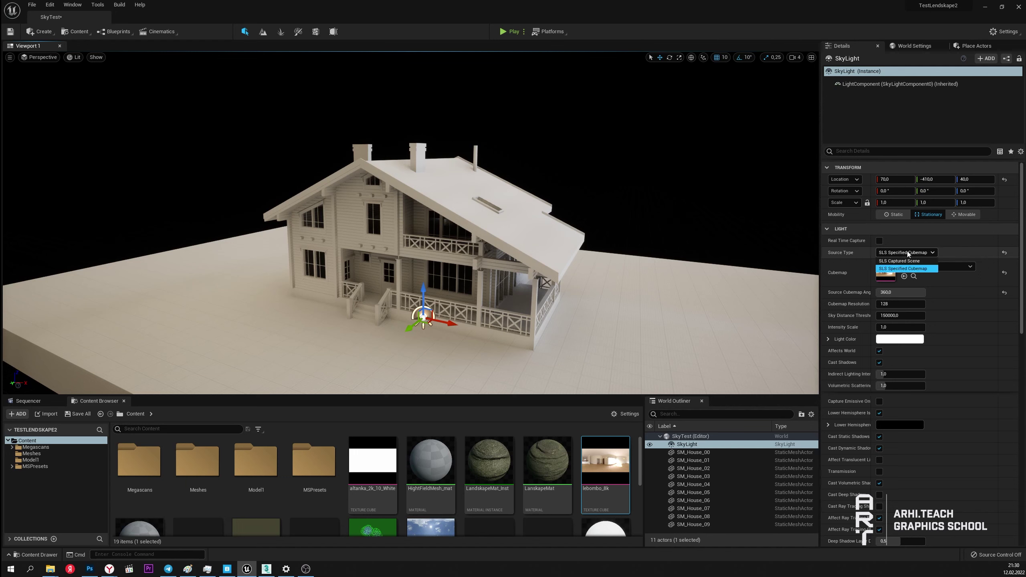
{"action": "left_click", "coordinate": [920, 261]}
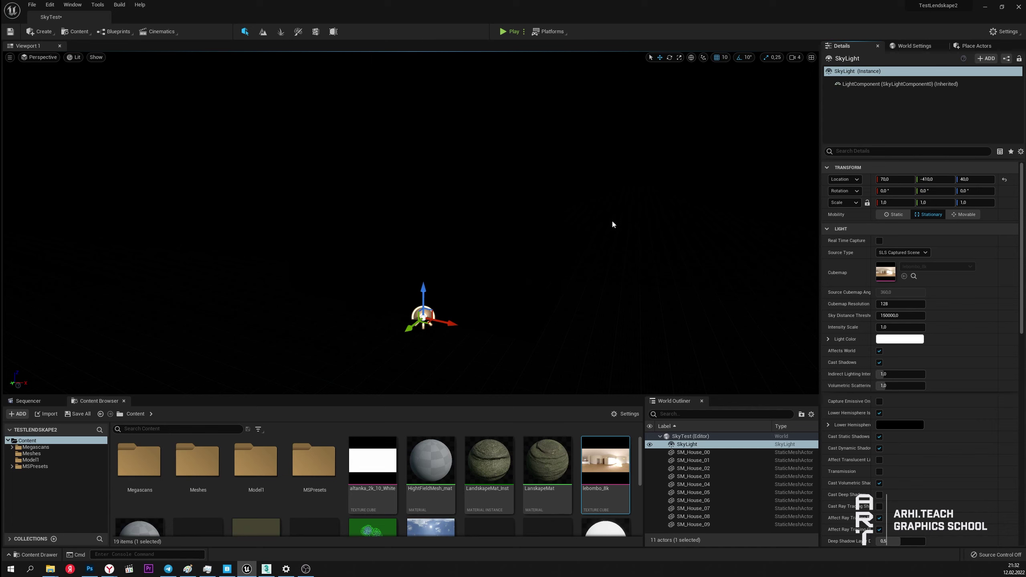
Step: Place BP_Sky_Sphere from a 'bp' search and orbit to view the sunset sky and sun
{"action": "left_click", "coordinate": [975, 46]}
{"action": "type", "text": "b"}
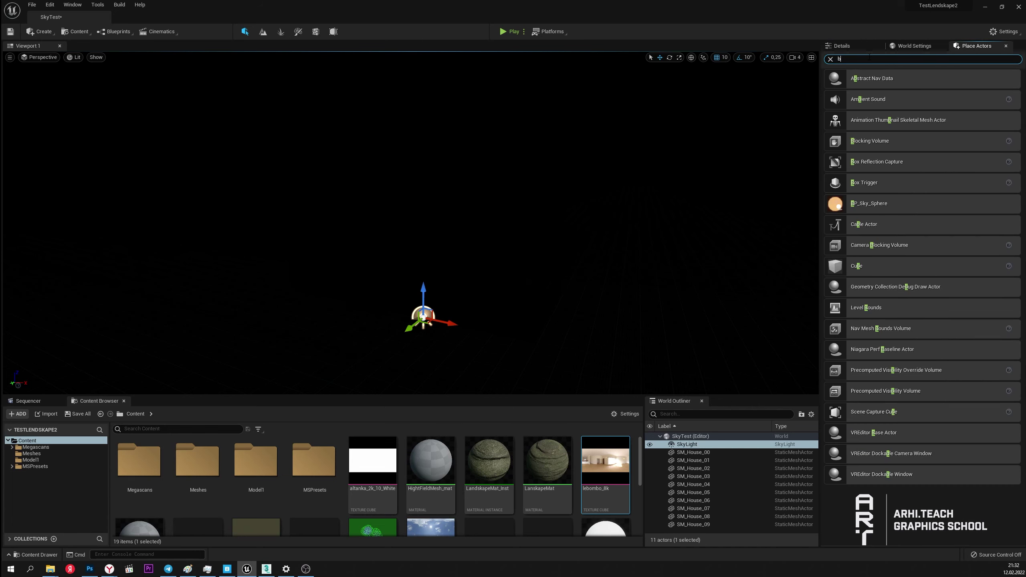
{"action": "type", "text": "p"}
{"action": "left_click_drag", "start_coordinate": [875, 81], "coordinate": [458, 330]}
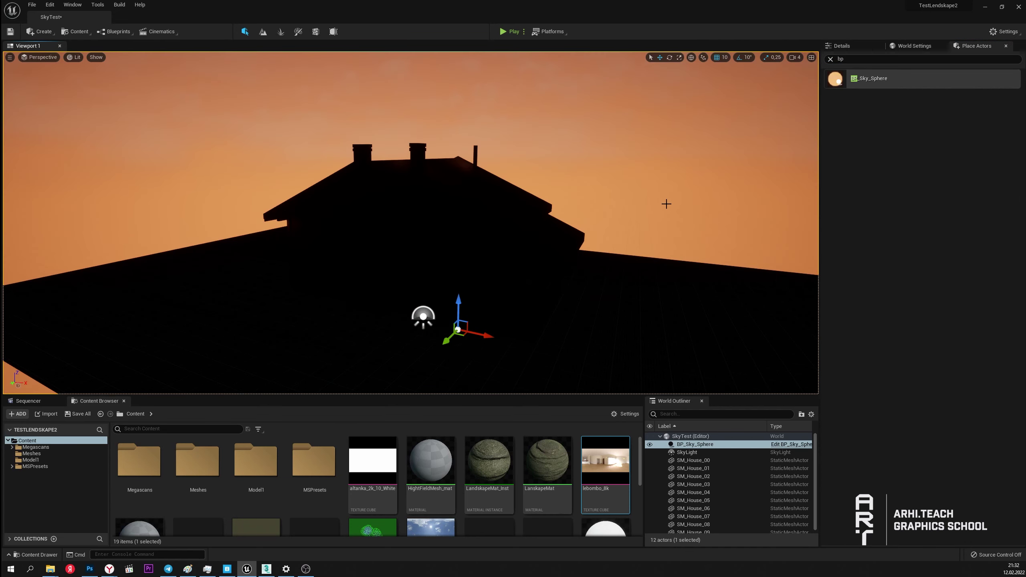
{"action": "right_click_drag", "start_coordinate": [297, 186], "coordinate": [242, 220]}
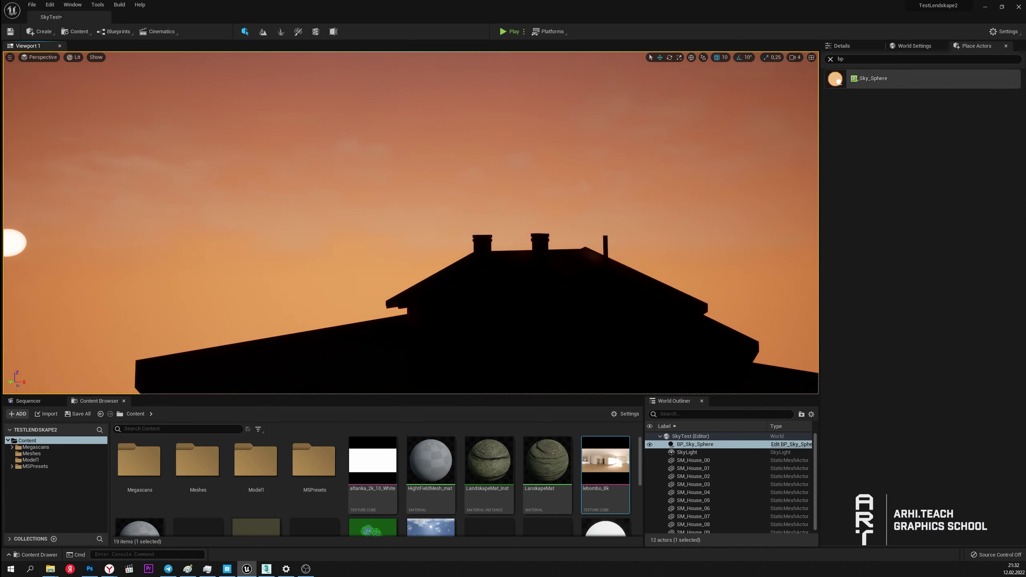
{"action": "right_click_drag", "start_coordinate": [355, 230], "coordinate": [292, 145]}
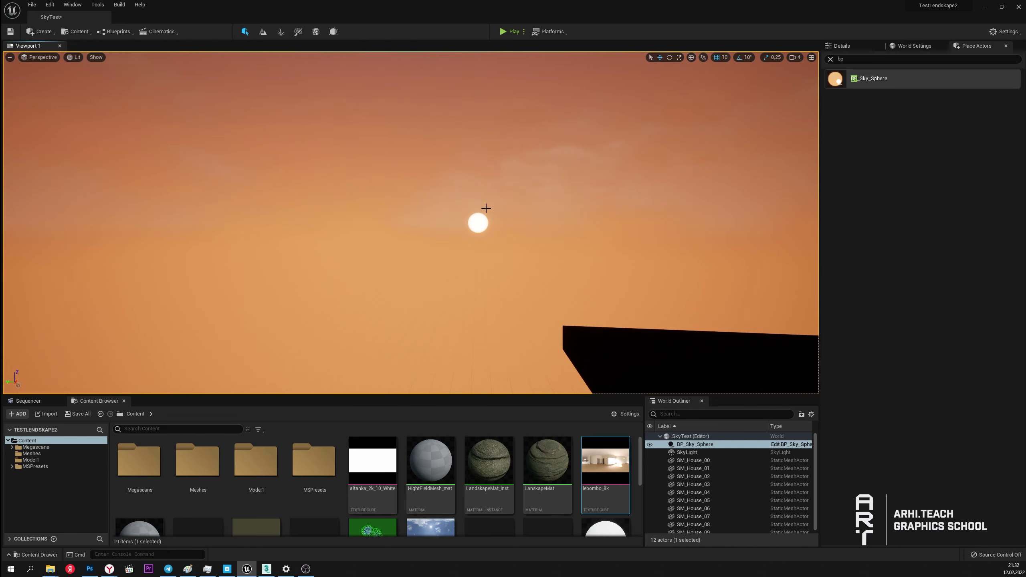
{"action": "right_click_drag", "start_coordinate": [543, 240], "coordinate": [598, 275]}
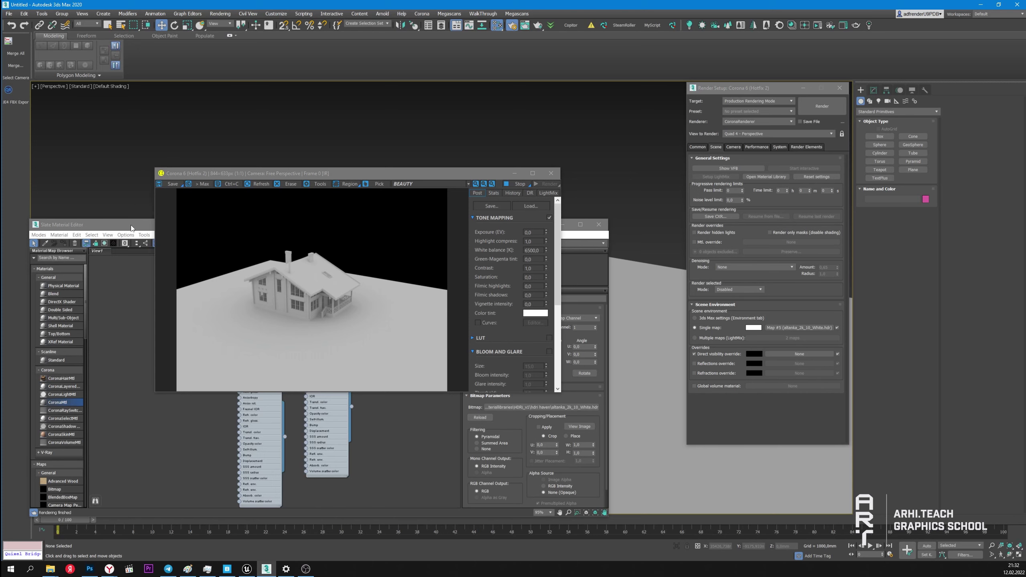
Step: Bring the material editor forward and scroll down through its panel
{"action": "left_click", "coordinate": [132, 229]}
{"action": "scroll", "coordinate": [62, 433], "scroll_direction": "down", "scroll_amount": 5}
{"action": "scroll", "coordinate": [63, 434], "scroll_direction": "down", "scroll_amount": 5}
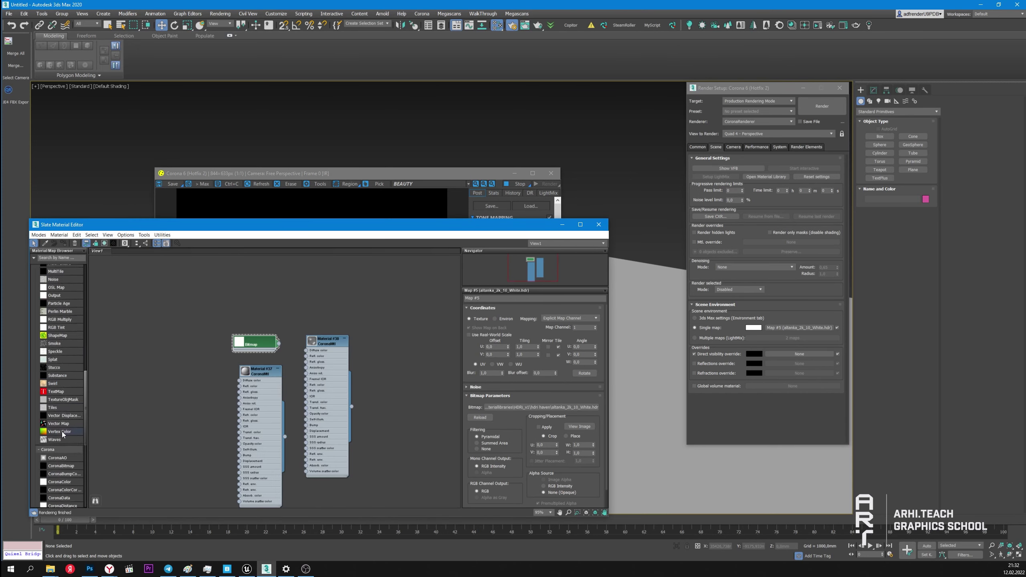
{"action": "scroll", "coordinate": [62, 367], "scroll_direction": "down", "scroll_amount": 3}
{"action": "scroll", "coordinate": [60, 399], "scroll_direction": "down", "scroll_amount": 3}
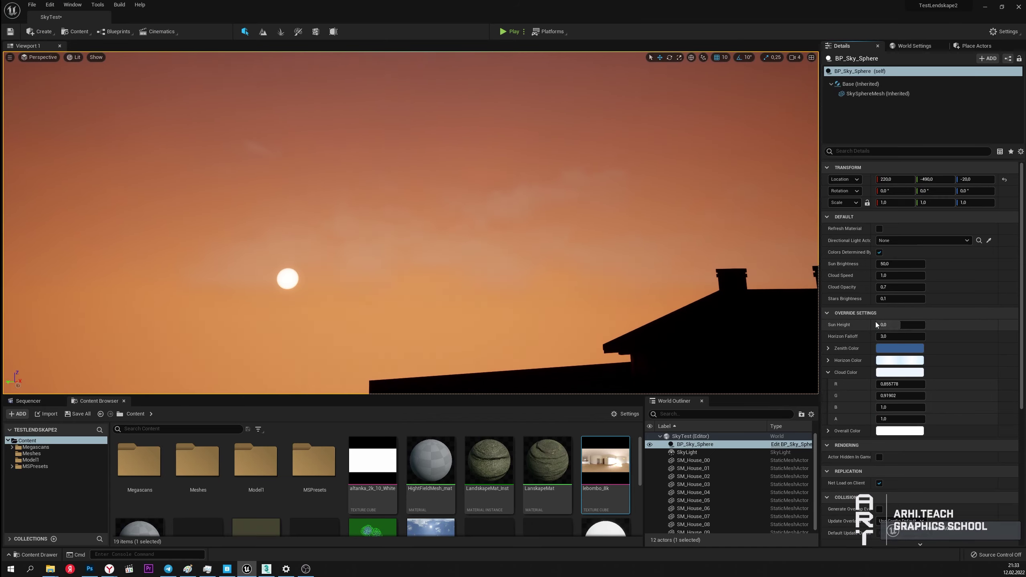
Step: Raise the sun, untick Colors Determined By Sun Position, and desaturate Zenith Color to grey
{"action": "left_click_drag", "start_coordinate": [877, 324], "coordinate": [912, 324]}
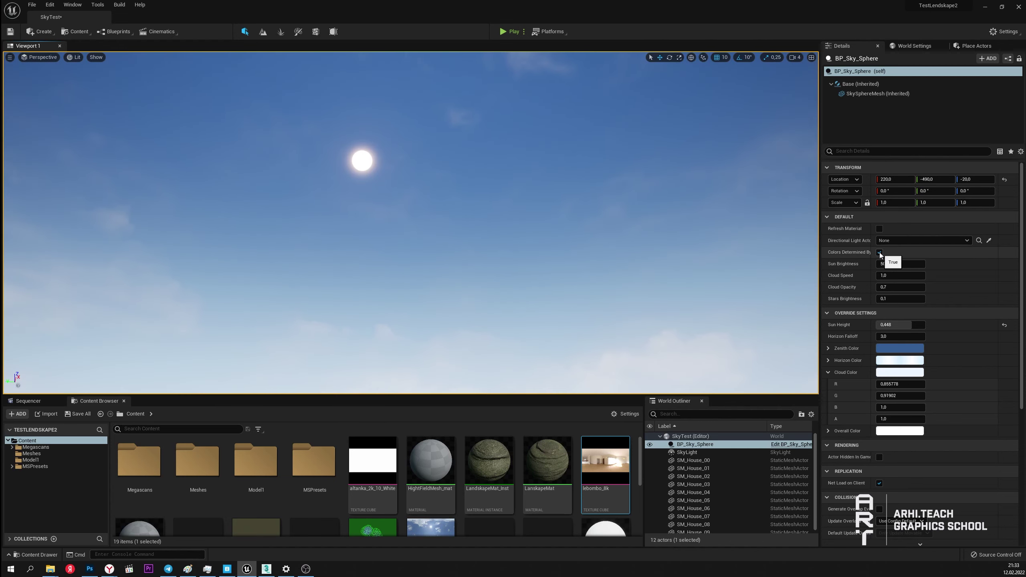
{"action": "left_click", "coordinate": [880, 252]}
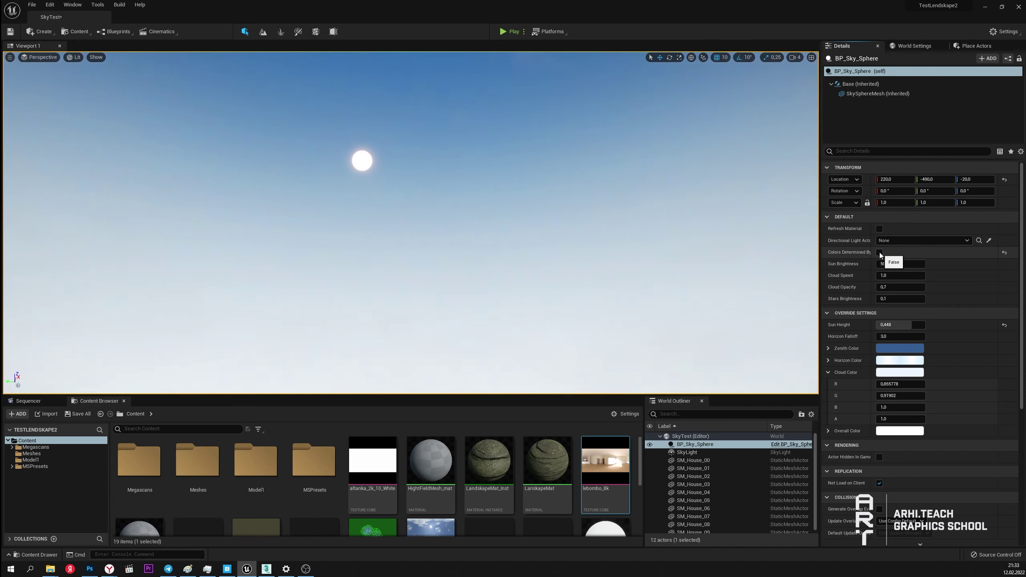
{"action": "left_click", "coordinate": [911, 352]}
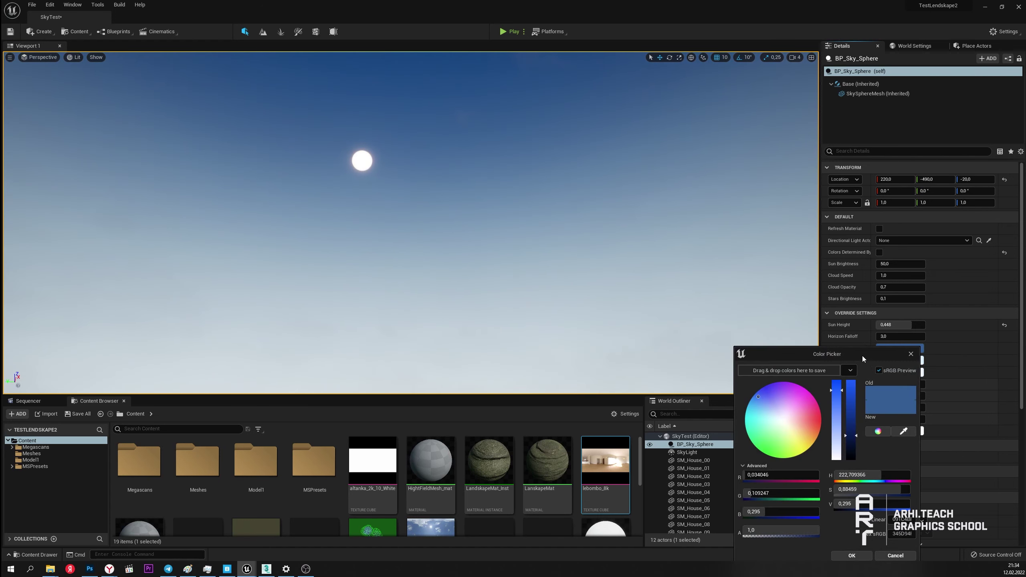
{"action": "left_click_drag", "start_coordinate": [863, 356], "coordinate": [702, 273]}
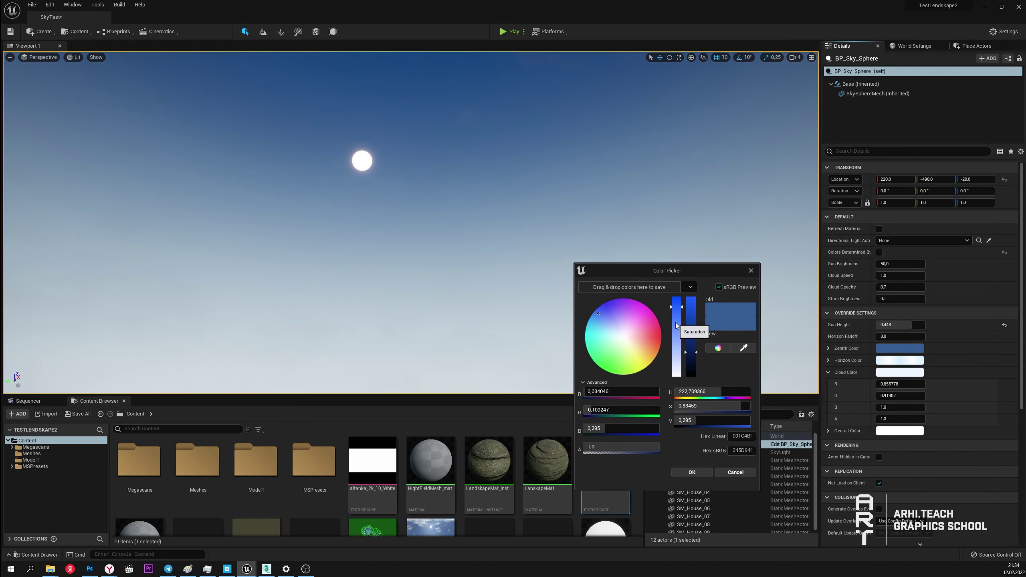
{"action": "left_click_drag", "start_coordinate": [675, 326], "coordinate": [711, 460]}
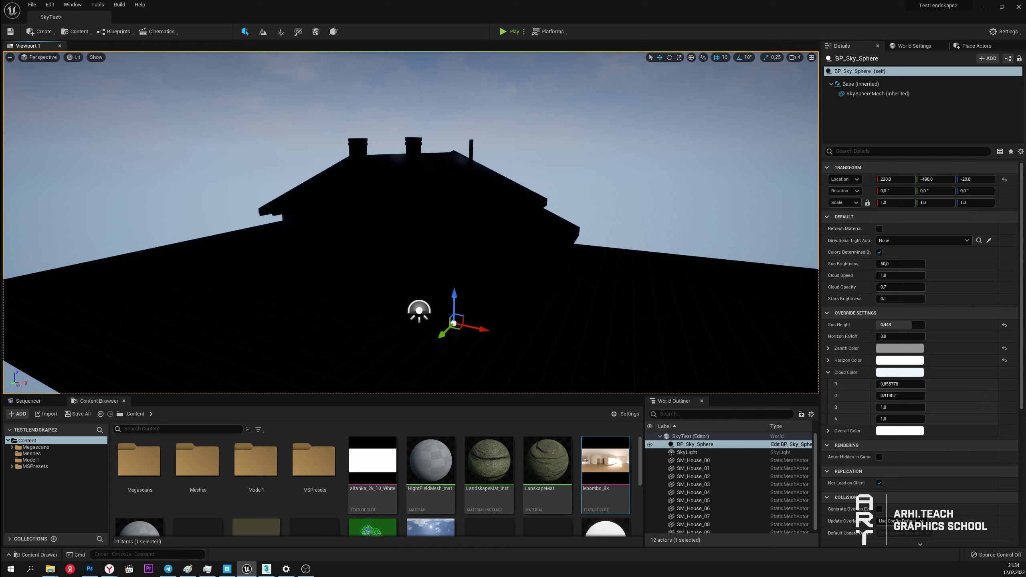
{"action": "left_click", "coordinate": [421, 310]}
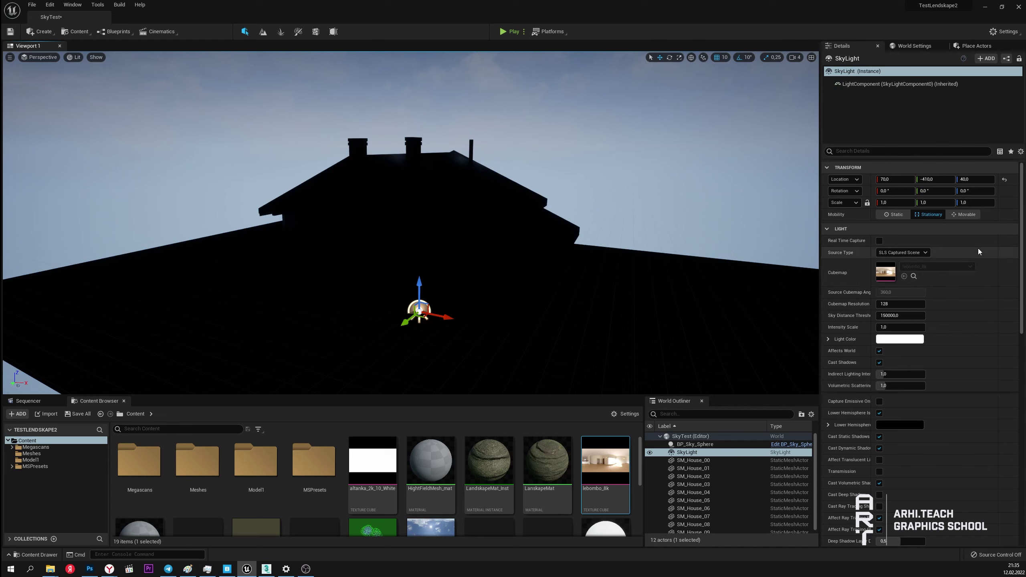
Step: Recapture the SkyLight and orbit the view to inspect the house and clouds
{"action": "scroll", "coordinate": [1024, 236], "scroll_direction": "down", "scroll_amount": 5}
{"action": "scroll", "coordinate": [1023, 236], "scroll_direction": "down", "scroll_amount": 5}
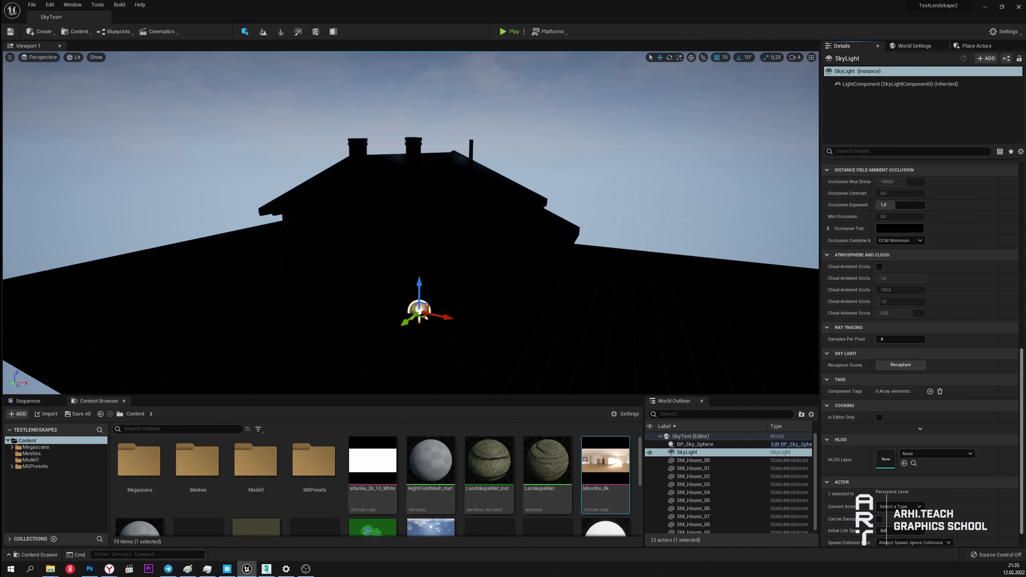
{"action": "scroll", "coordinate": [1023, 237], "scroll_direction": "down", "scroll_amount": 5}
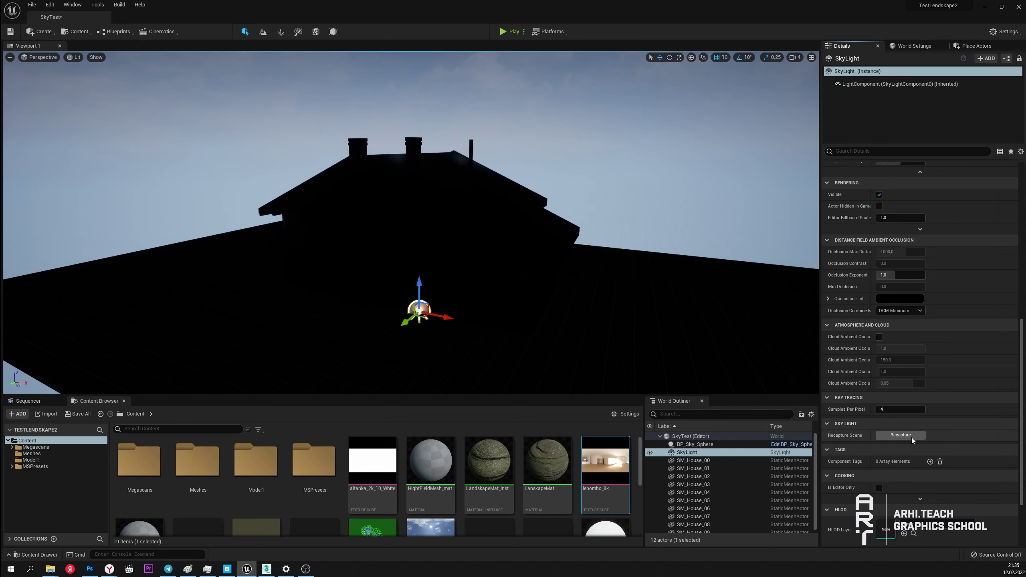
{"action": "left_click", "coordinate": [901, 435]}
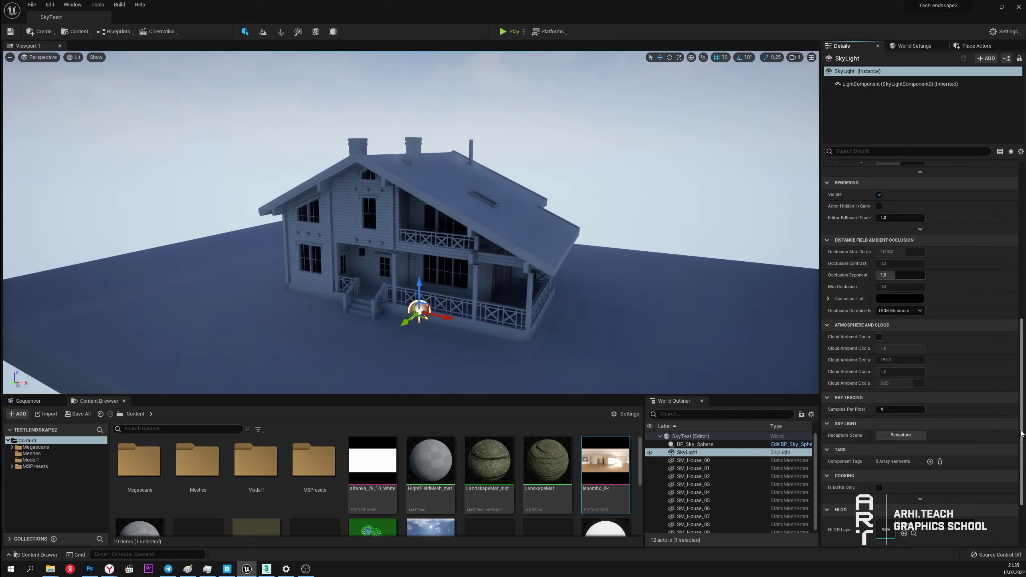
{"action": "scroll", "coordinate": [1021, 434], "scroll_direction": "up", "scroll_amount": 10}
{"action": "right_click_drag", "start_coordinate": [317, 167], "coordinate": [229, 156]}
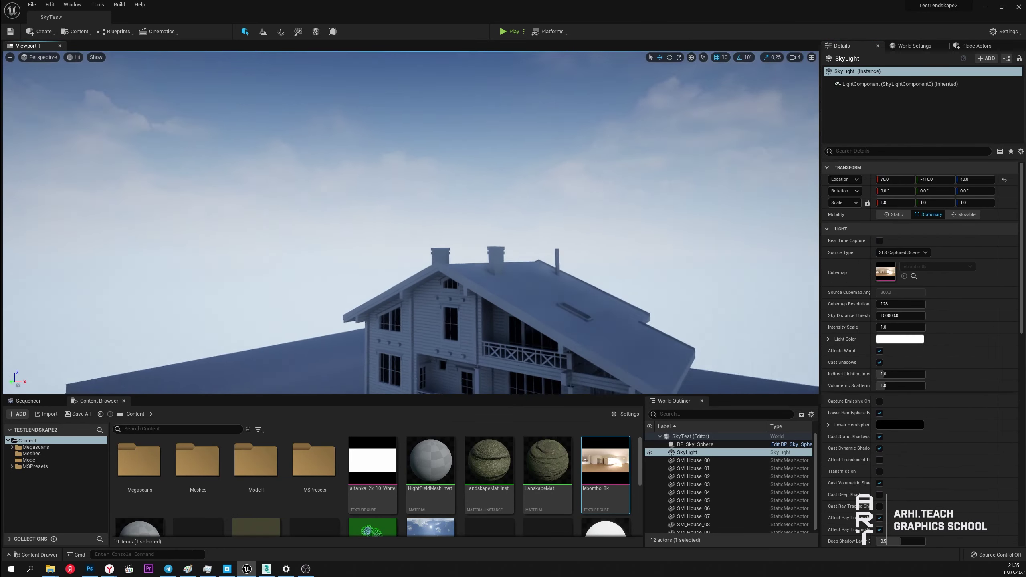
{"action": "mouse_move", "coordinate": [511, 214]}
{"action": "right_mouse_down"}
{"action": "mouse_move", "coordinate": [510, 242]}
{"action": "mouse_move", "coordinate": [512, 230]}
{"action": "right_mouse_up"}
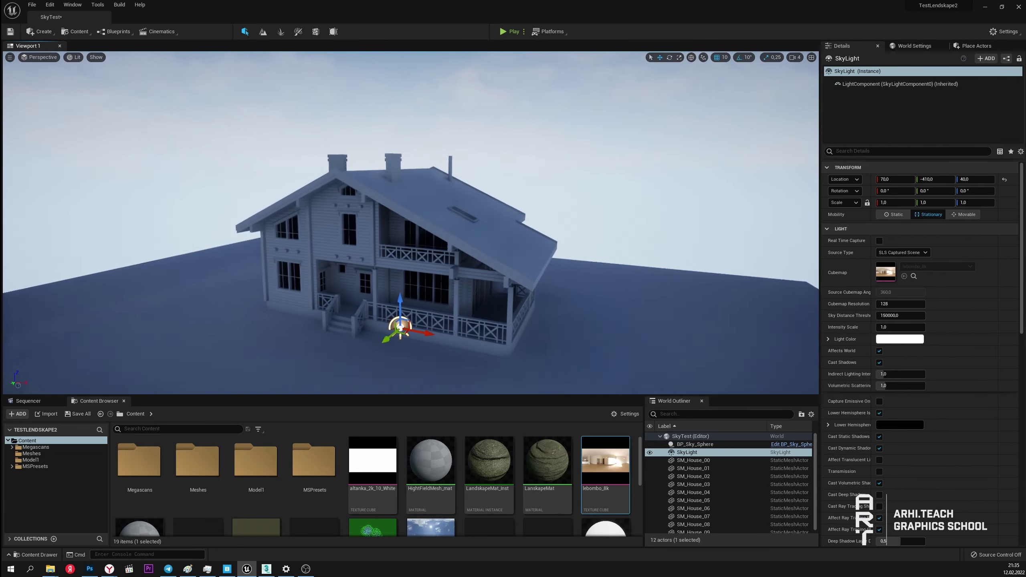
{"action": "right_click_drag", "start_coordinate": [614, 215], "coordinate": [588, 225]}
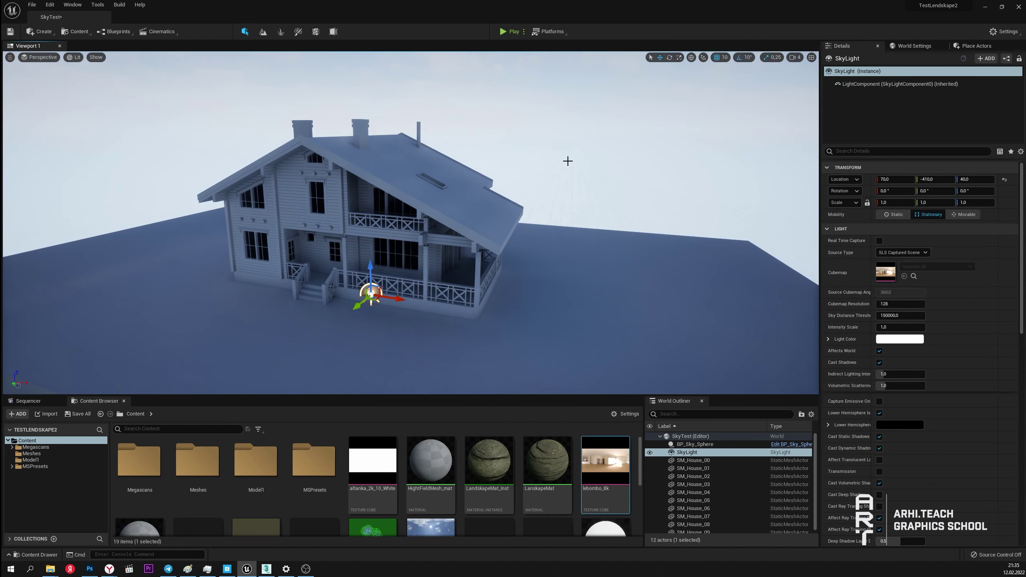
{"action": "right_click_drag", "start_coordinate": [568, 160], "coordinate": [325, 185]}
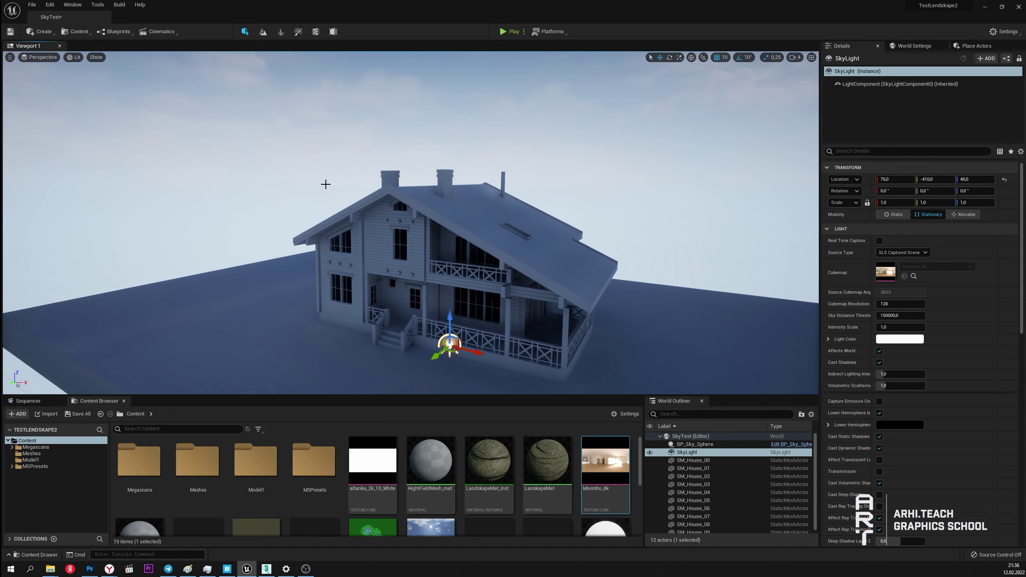
{"action": "right_click_drag", "start_coordinate": [323, 190], "coordinate": [349, 194]}
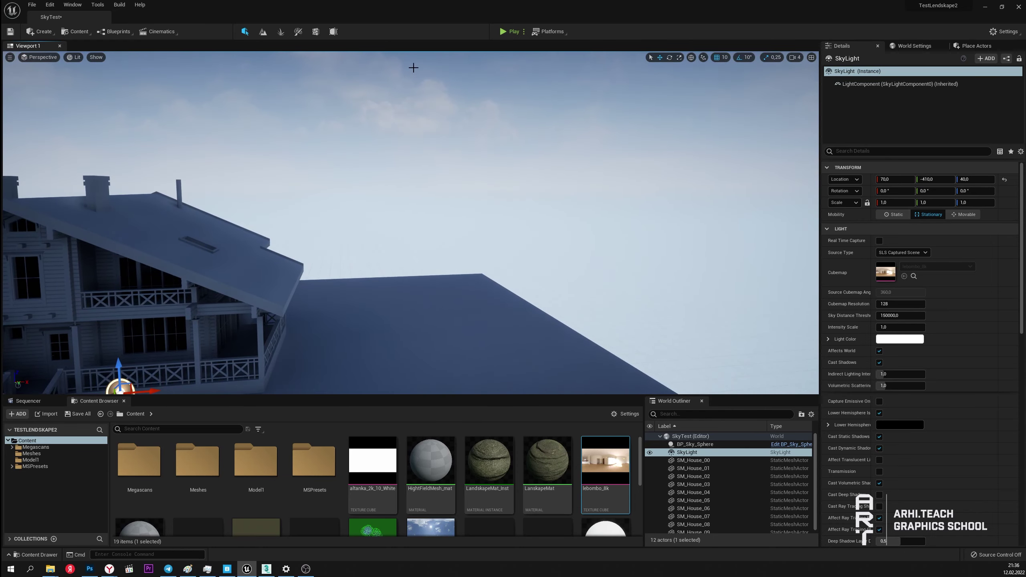
{"action": "right_click_drag", "start_coordinate": [524, 156], "coordinate": [534, 191]}
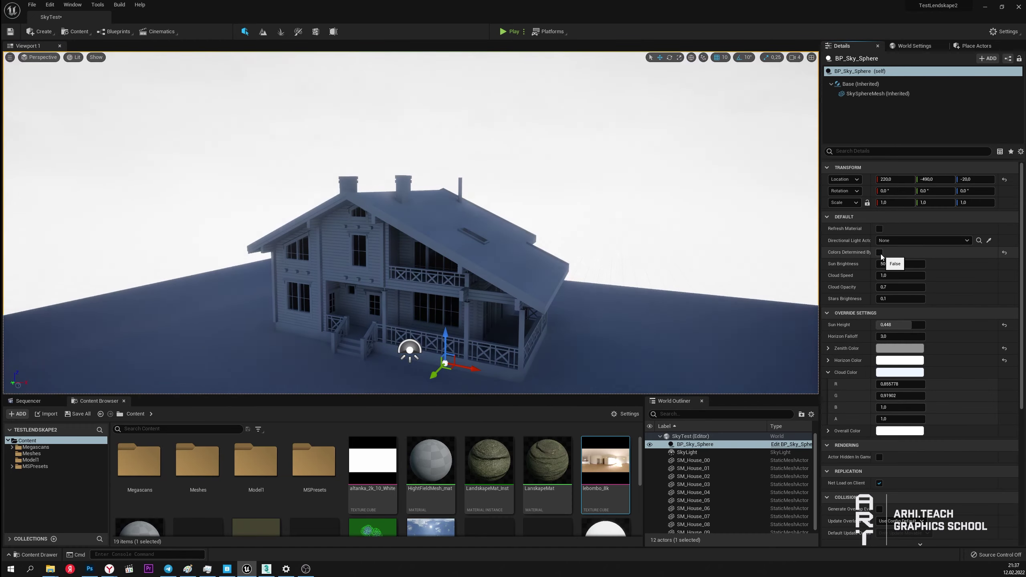
Step: Reselect the SkyLight, recapture it again with the grey sky, and view the porch closely
{"action": "left_click", "coordinate": [407, 353]}
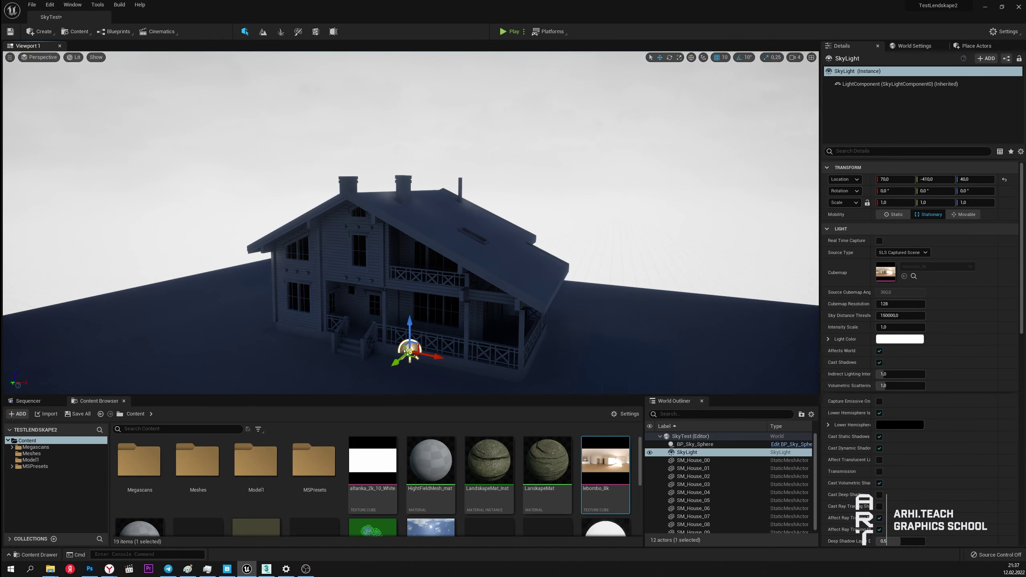
{"action": "scroll", "coordinate": [950, 374], "scroll_direction": "down", "scroll_amount": 5}
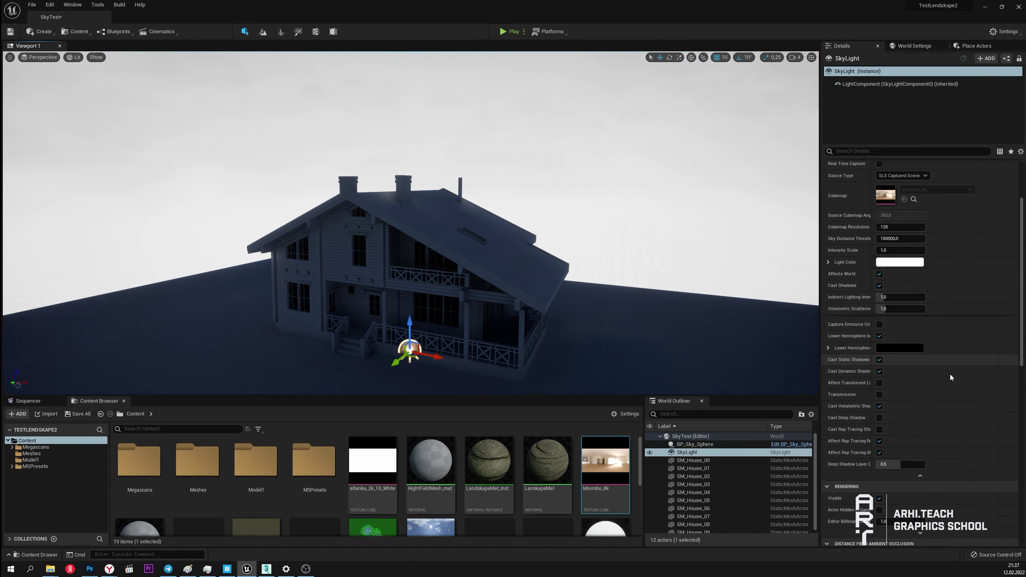
{"action": "scroll", "coordinate": [945, 380], "scroll_direction": "down", "scroll_amount": 5}
{"action": "left_click", "coordinate": [917, 406]}
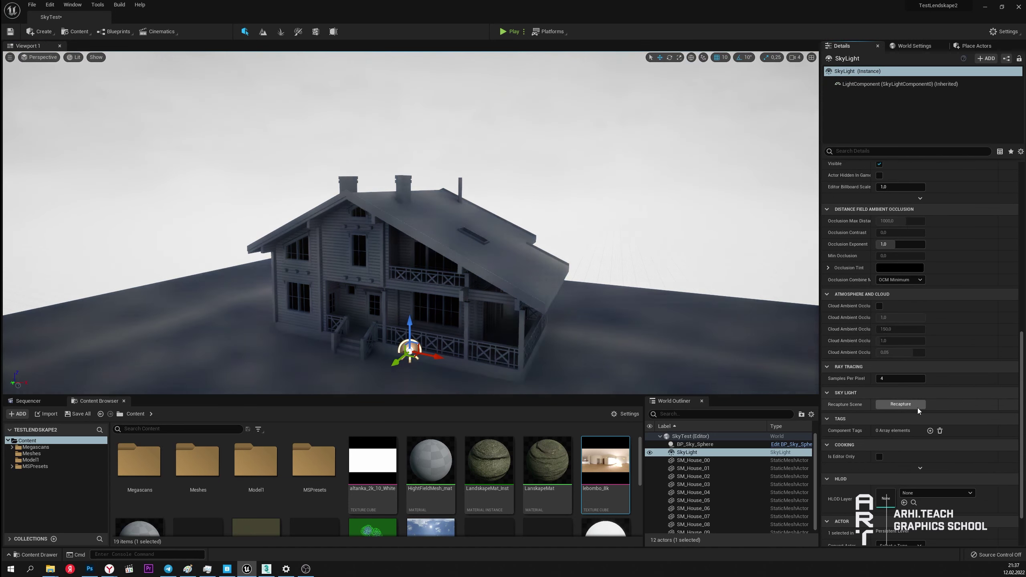
{"action": "left_click_drag", "start_coordinate": [514, 210], "coordinate": [497, 182]}
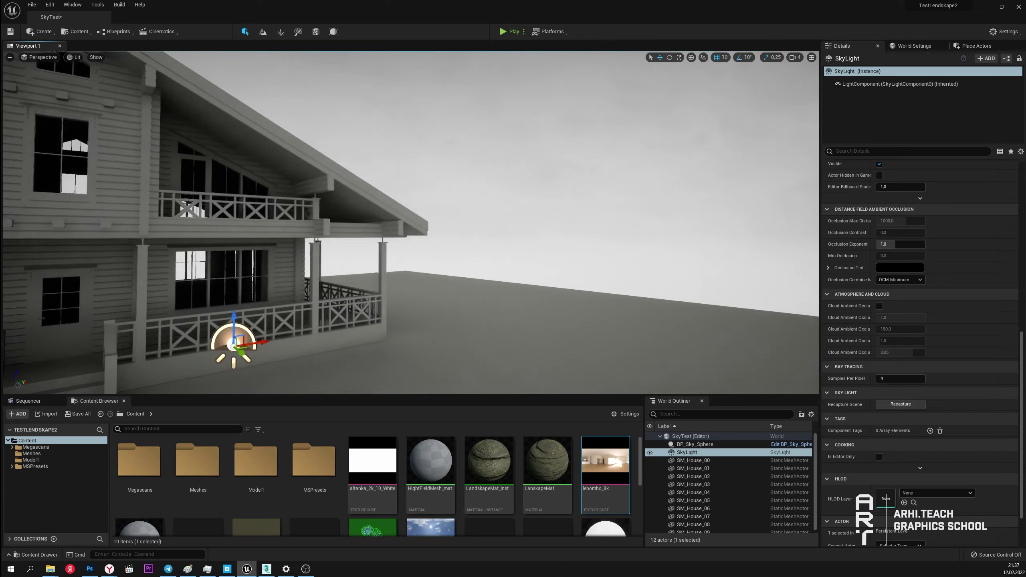
{"action": "right_click_drag", "start_coordinate": [497, 182], "coordinate": [452, 303]}
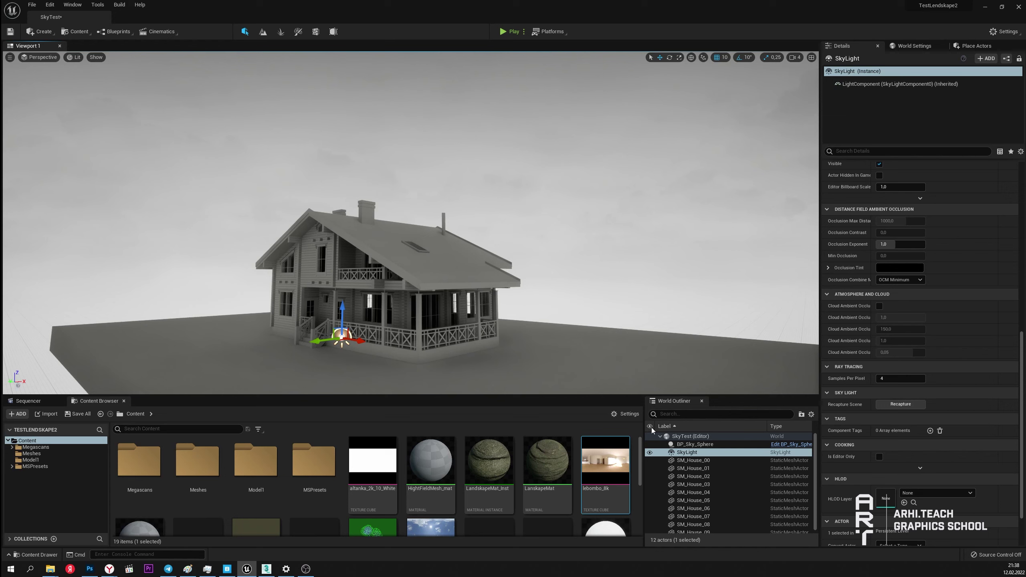
Step: Delete BP_Sky_Sphere from the level, review the SkyLight details, and show World Settings
{"action": "left_click", "coordinate": [689, 444]}
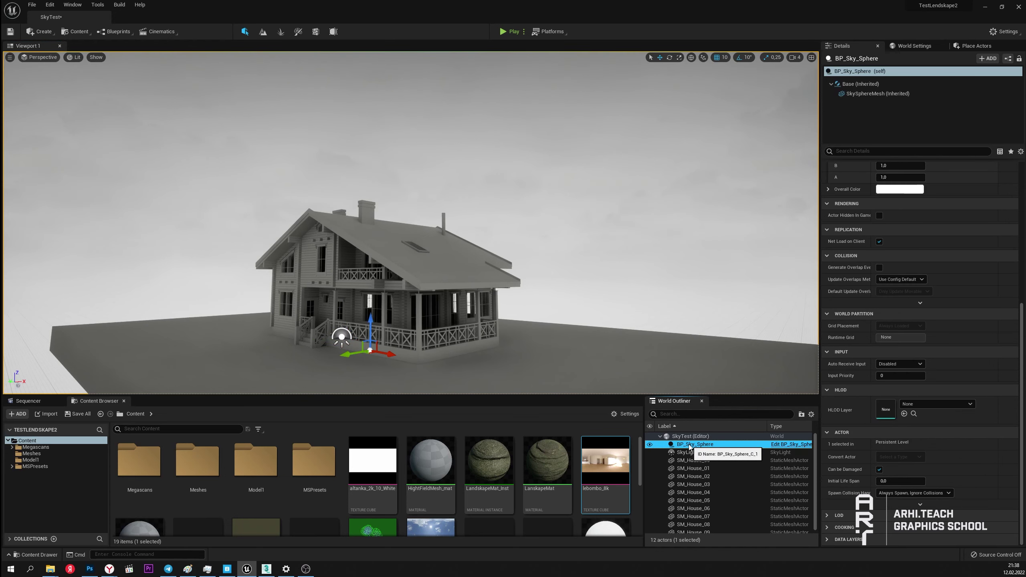
{"action": "key", "text": "Delete"}
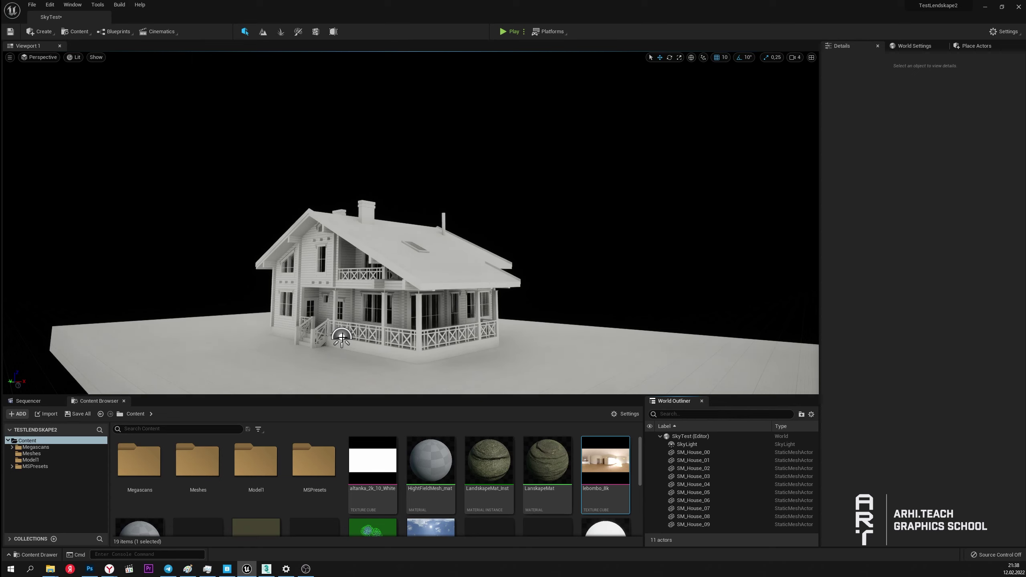
{"action": "left_click", "coordinate": [341, 337]}
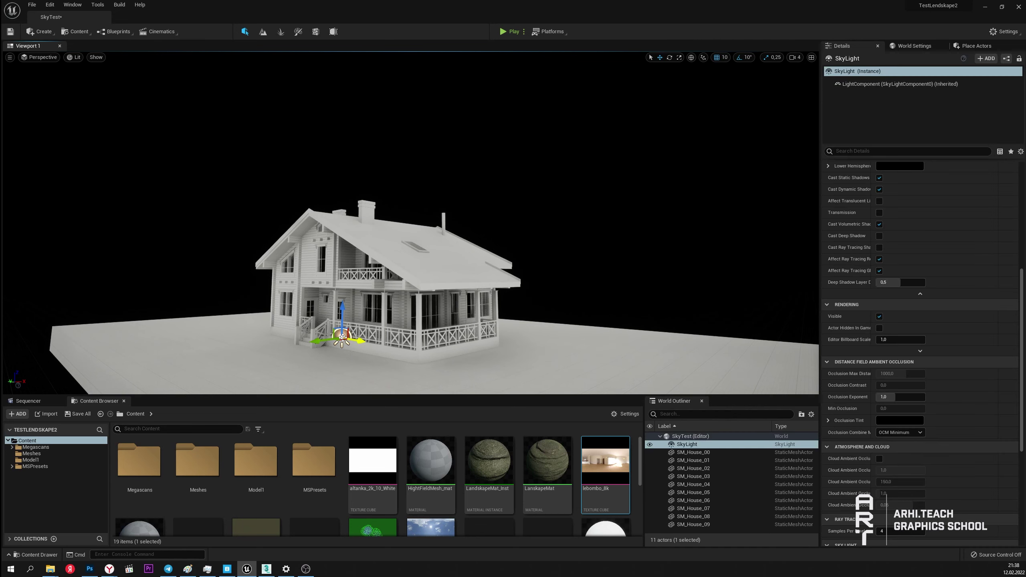
{"action": "scroll", "coordinate": [989, 300], "scroll_direction": "up", "scroll_amount": 3}
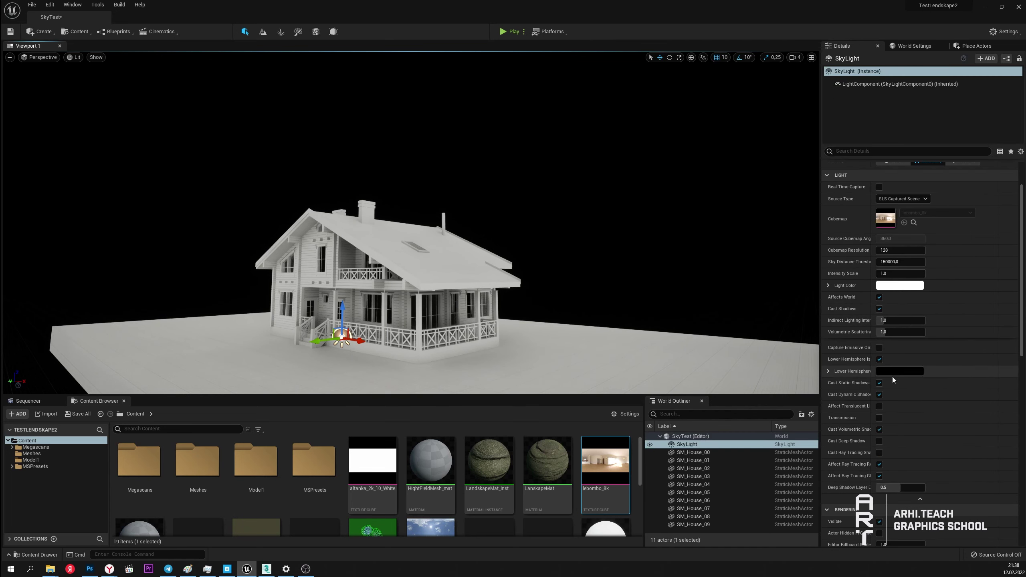
{"action": "scroll", "coordinate": [893, 377], "scroll_direction": "down", "scroll_amount": 5}
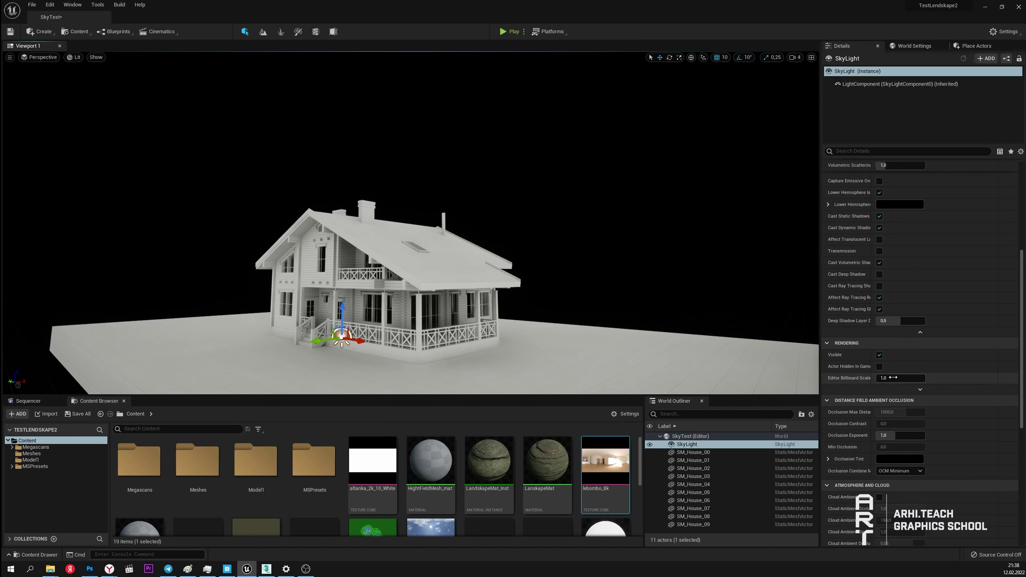
{"action": "key", "text": "Escape"}
{"action": "left_click", "coordinate": [914, 47]}
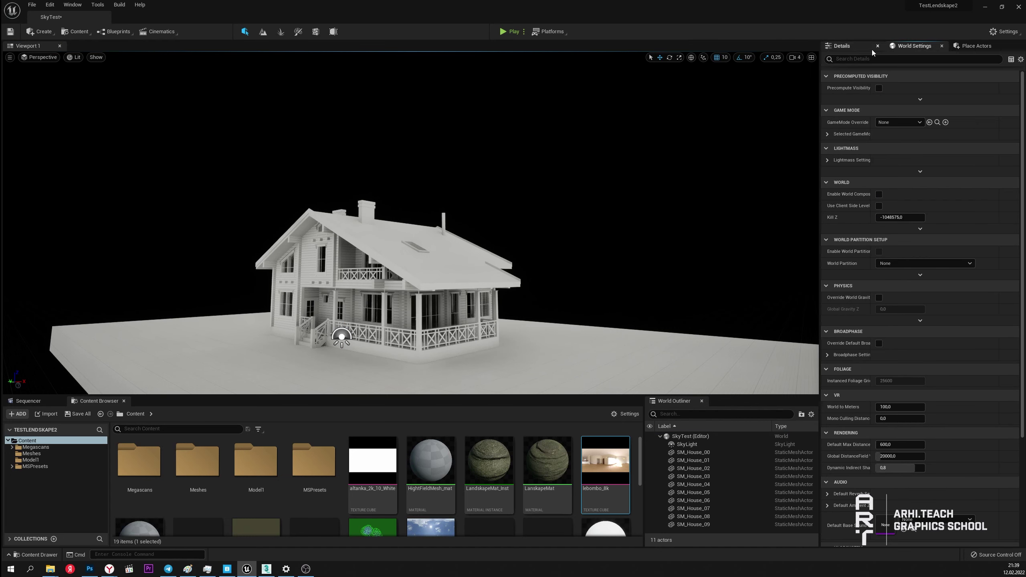
Step: Search Place Actors for 'fog', drop an Atmospheric Fog into the level, and focus on it
{"action": "left_click", "coordinate": [978, 47]}
{"action": "left_click", "coordinate": [897, 59]}
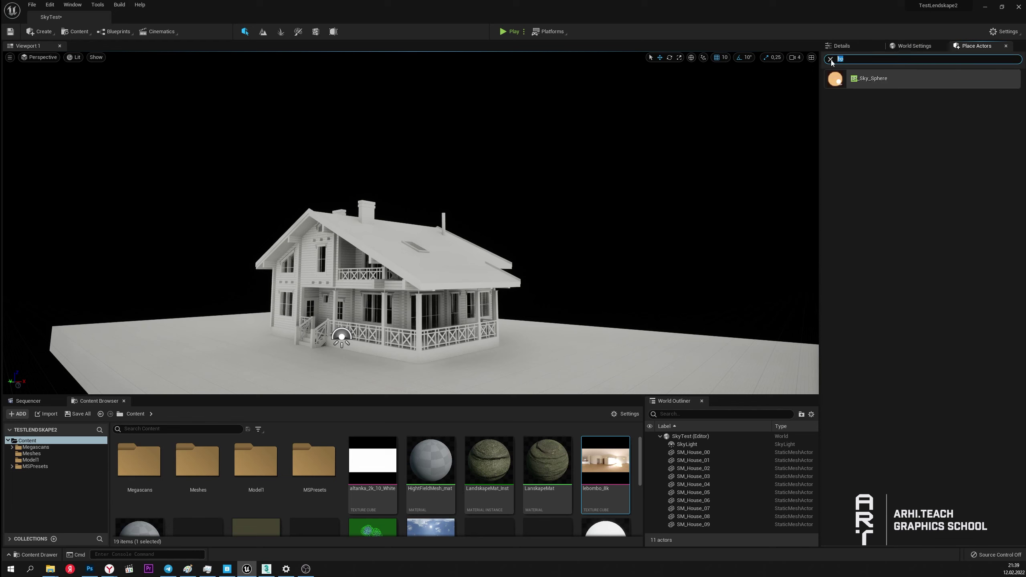
{"action": "type", "text": "fog"}
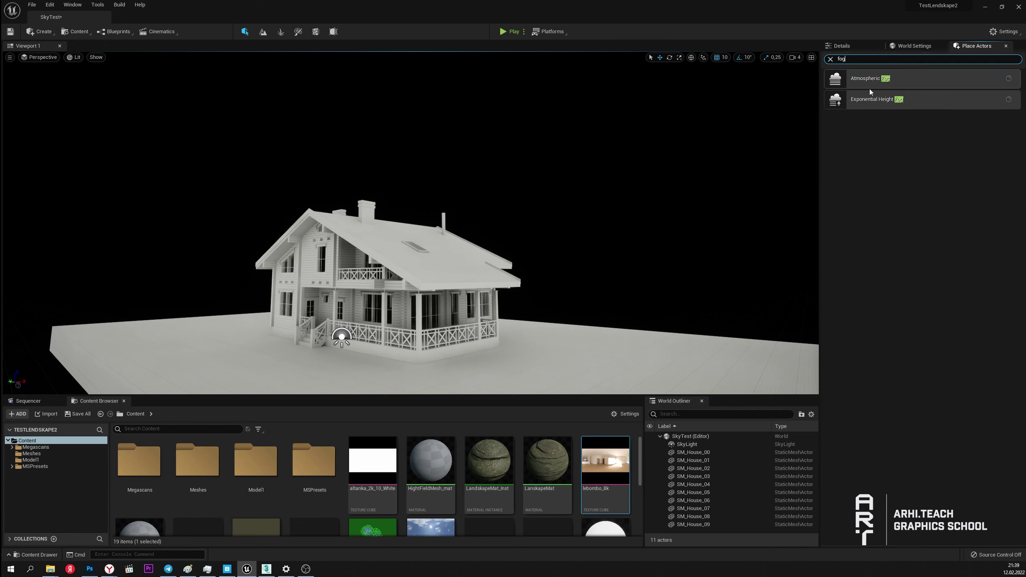
{"action": "left_click_drag", "start_coordinate": [874, 79], "coordinate": [326, 362]}
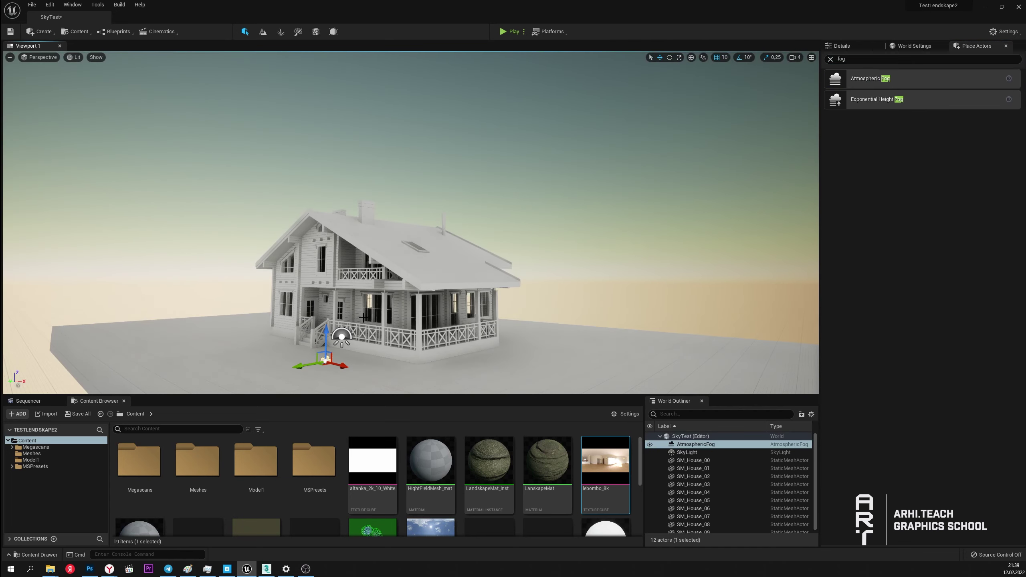
{"action": "key", "text": "f"}
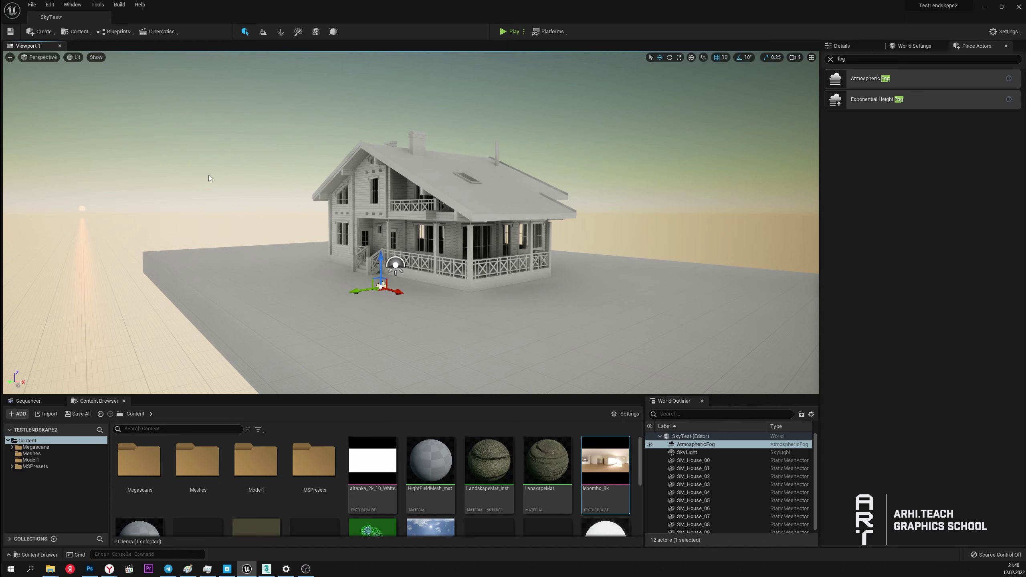
Step: Rotate the Atmospheric Fog to raise the sun into a blue daytime sky
{"action": "key", "text": "e"}
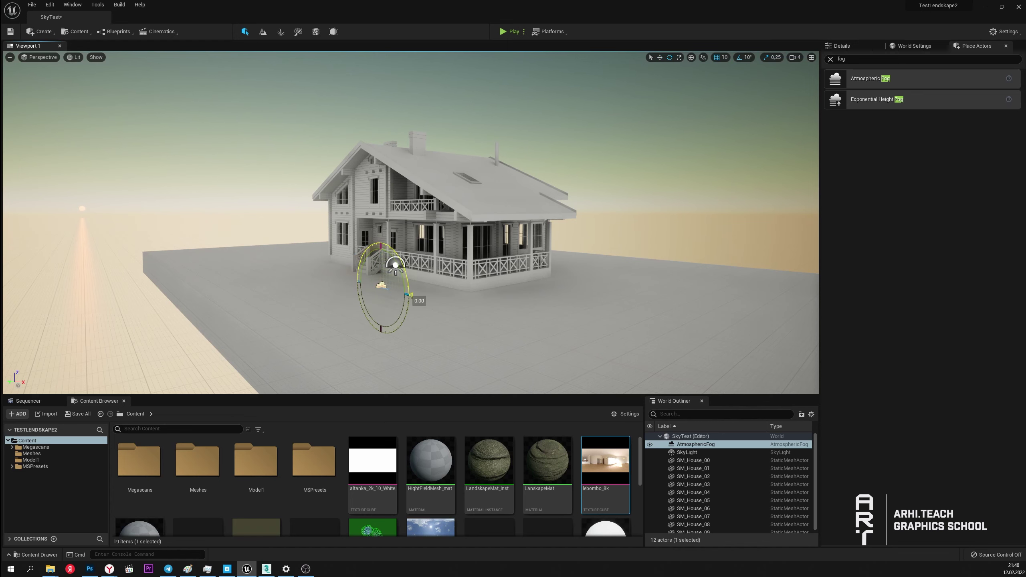
{"action": "left_click_drag", "start_coordinate": [359, 279], "coordinate": [406, 297]}
{"action": "right_click_drag", "start_coordinate": [409, 299], "coordinate": [460, 304]}
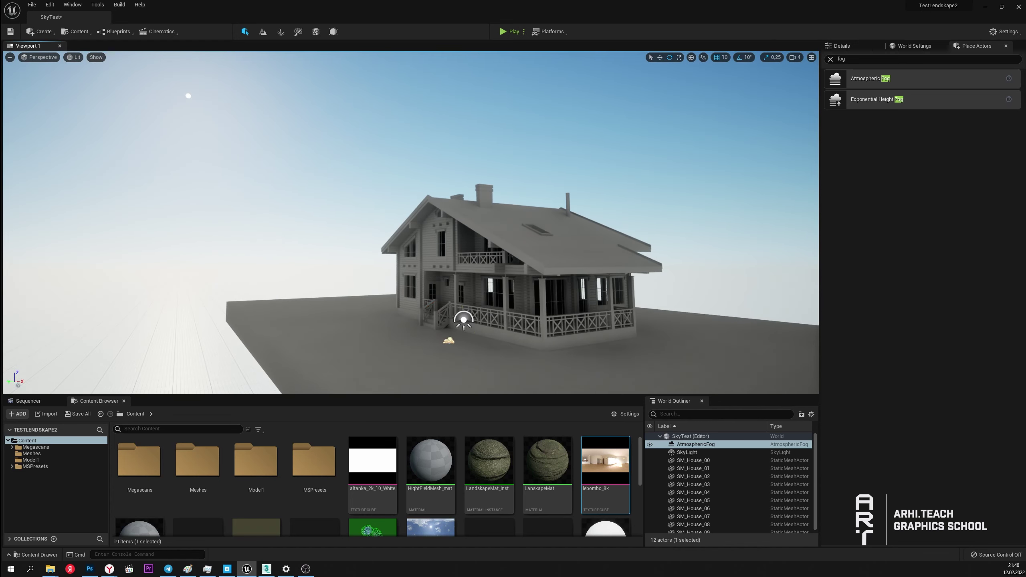
Step: Select the SkyLight and hit Recapture in its Details so the house turns bluish
{"action": "left_click", "coordinate": [462, 313]}
{"action": "key", "text": "f"}
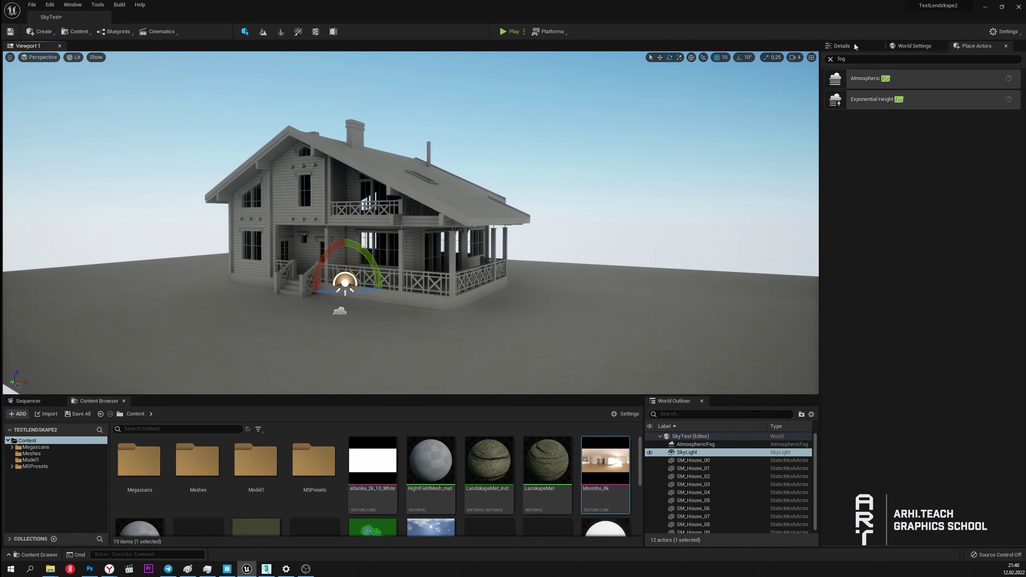
{"action": "left_click", "coordinate": [855, 43]}
{"action": "scroll", "coordinate": [966, 283], "scroll_direction": "down", "scroll_amount": 5}
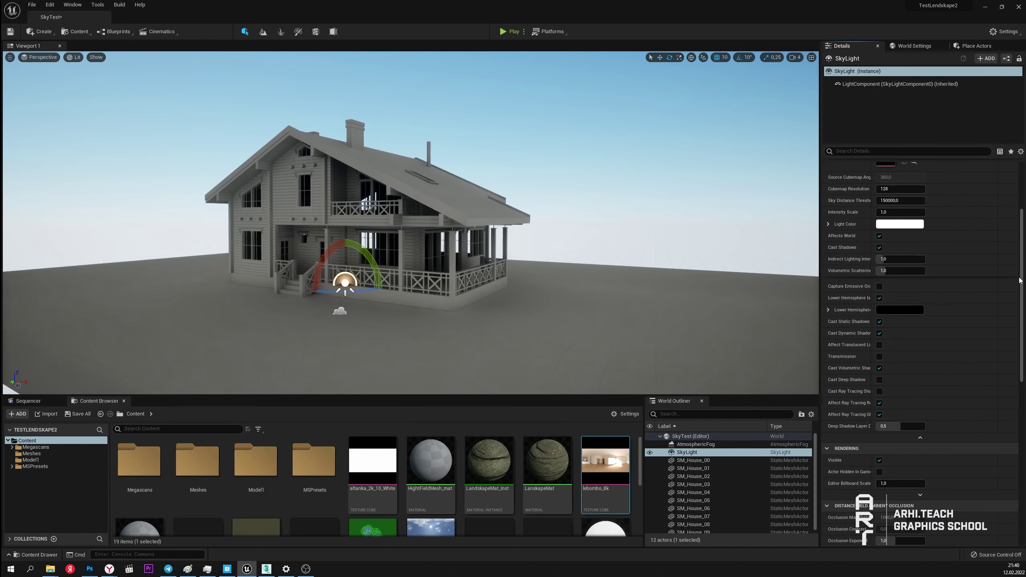
{"action": "scroll", "coordinate": [917, 364], "scroll_direction": "down", "scroll_amount": 8}
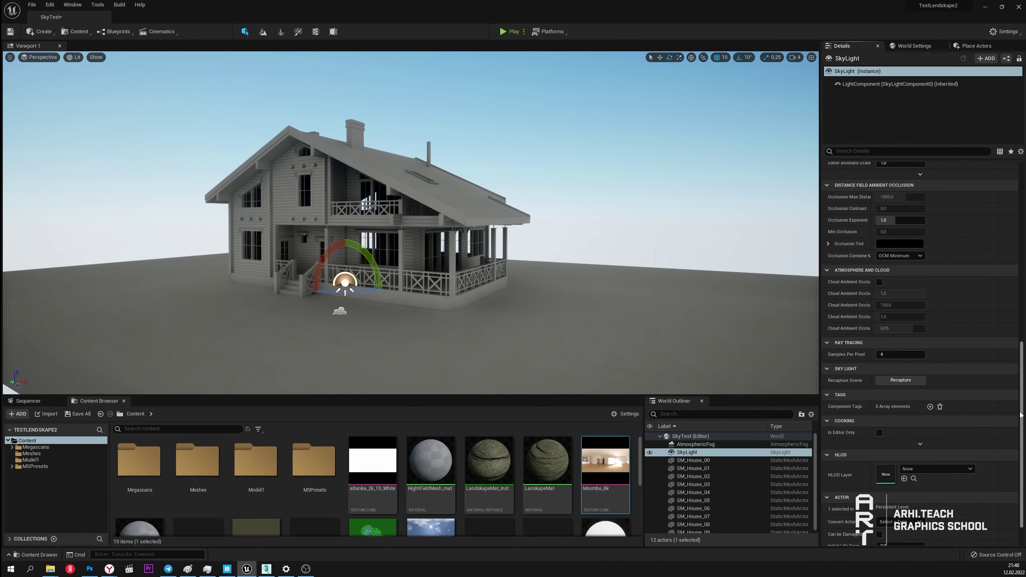
{"action": "left_click", "coordinate": [913, 377]}
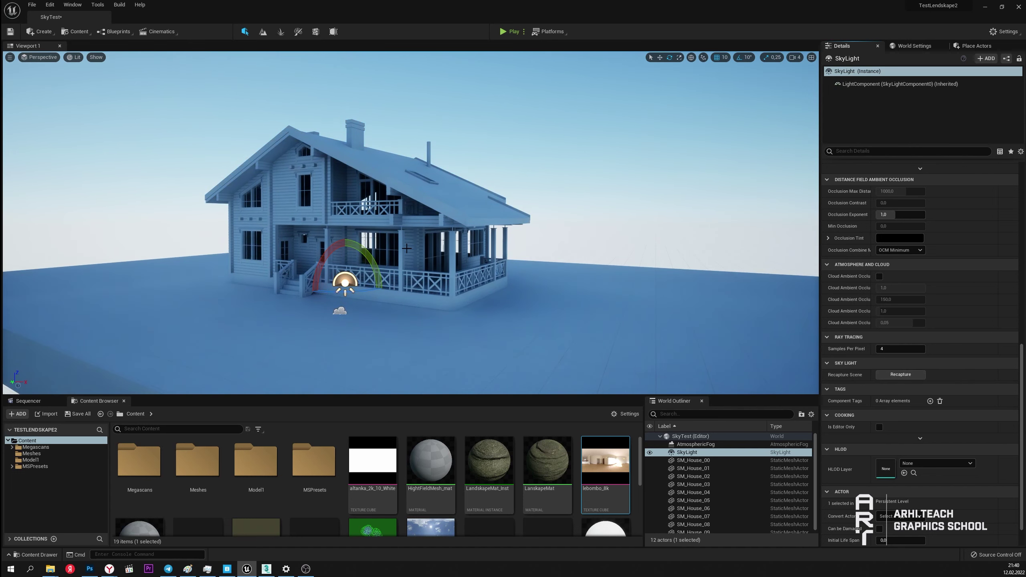
{"action": "right_click_drag", "start_coordinate": [408, 250], "coordinate": [531, 199]}
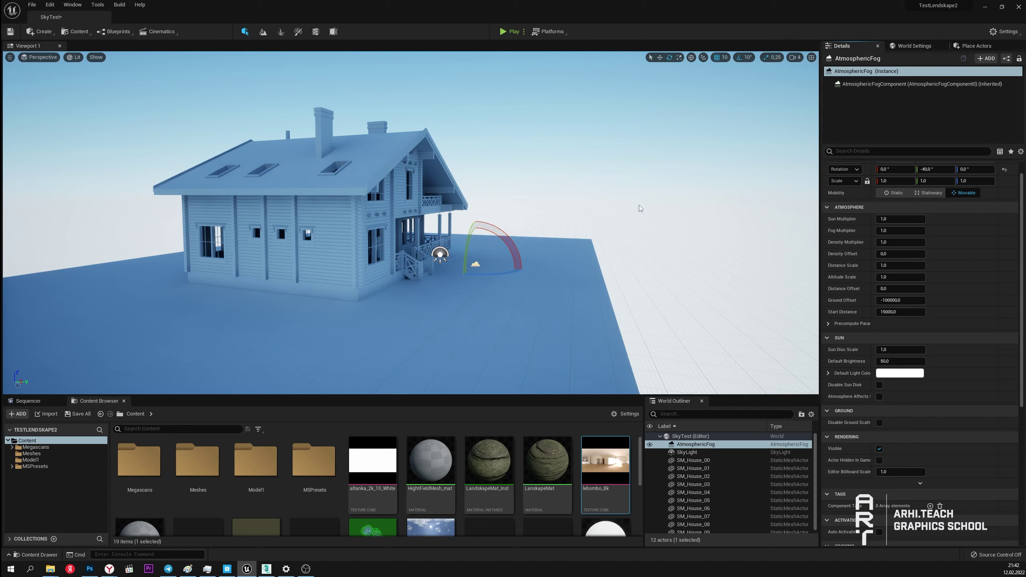
Step: Search 'bp', place a BP_Sky_Sphere, and raise its Sun Height to 0,416
{"action": "left_click", "coordinate": [977, 46]}
{"action": "left_click", "coordinate": [854, 59]}
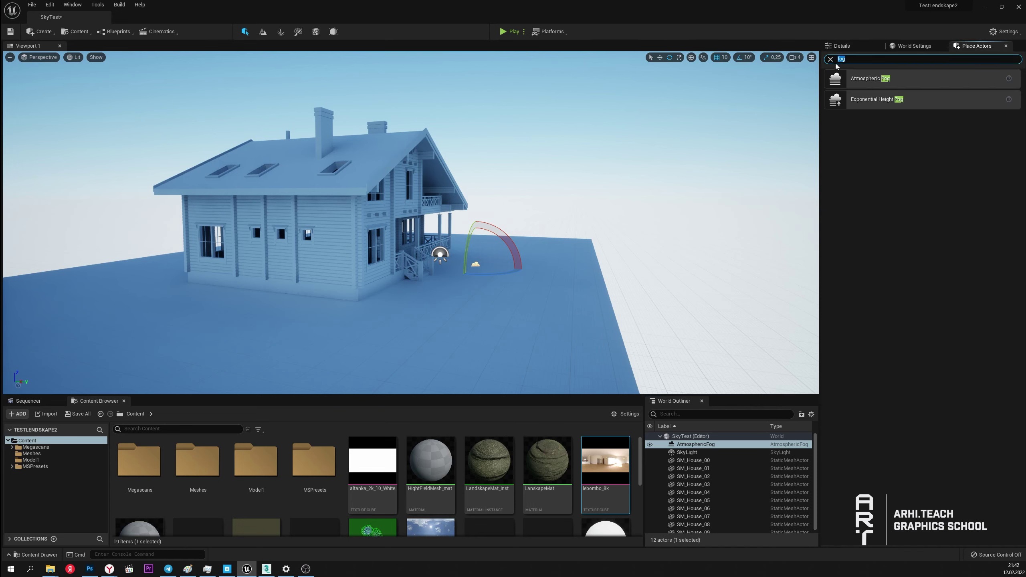
{"action": "key", "text": "BackSpace"}
{"action": "type", "text": "bp"}
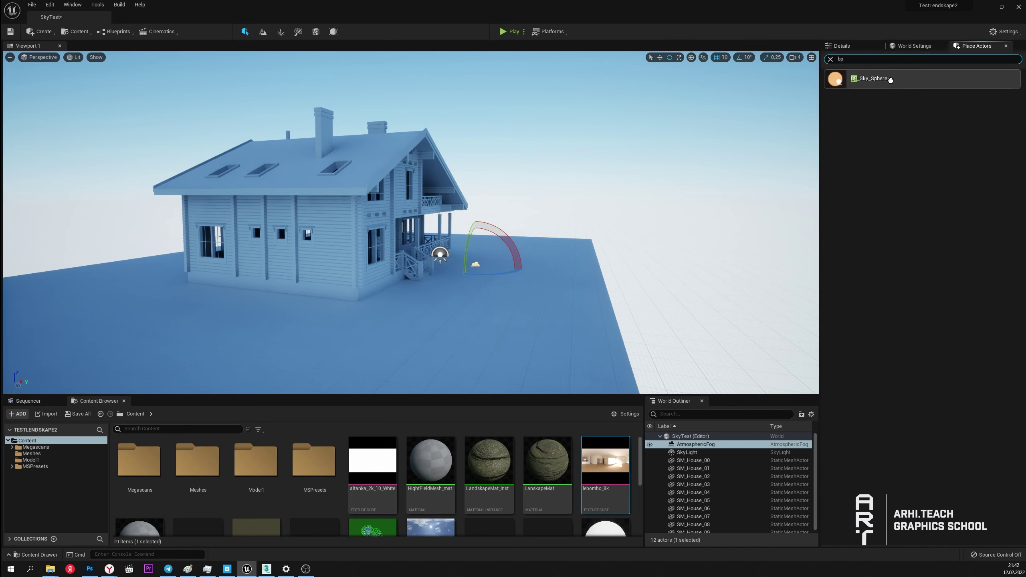
{"action": "left_click_drag", "start_coordinate": [872, 79], "coordinate": [622, 216]}
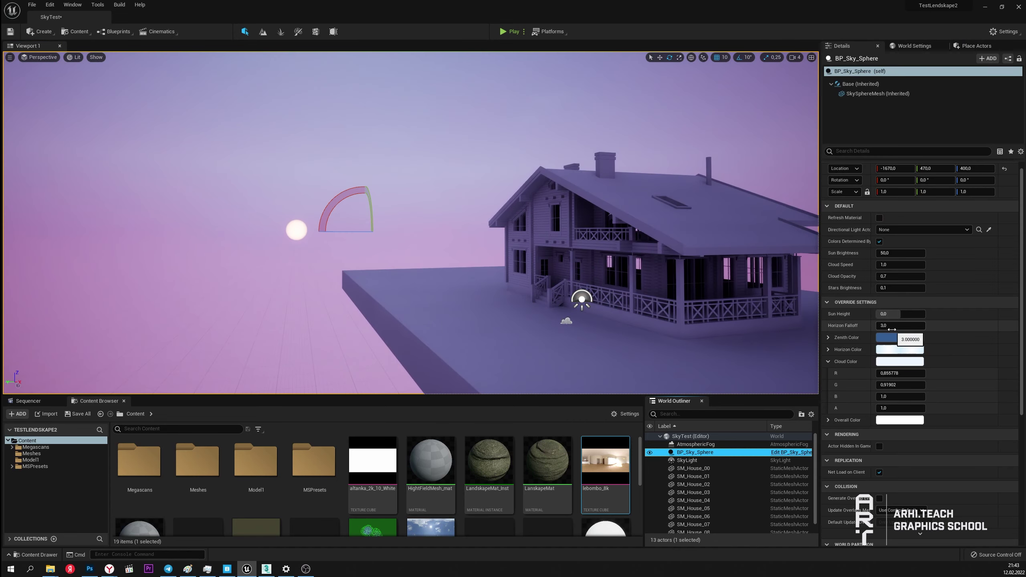
{"action": "left_click_drag", "start_coordinate": [897, 315], "coordinate": [917, 314]}
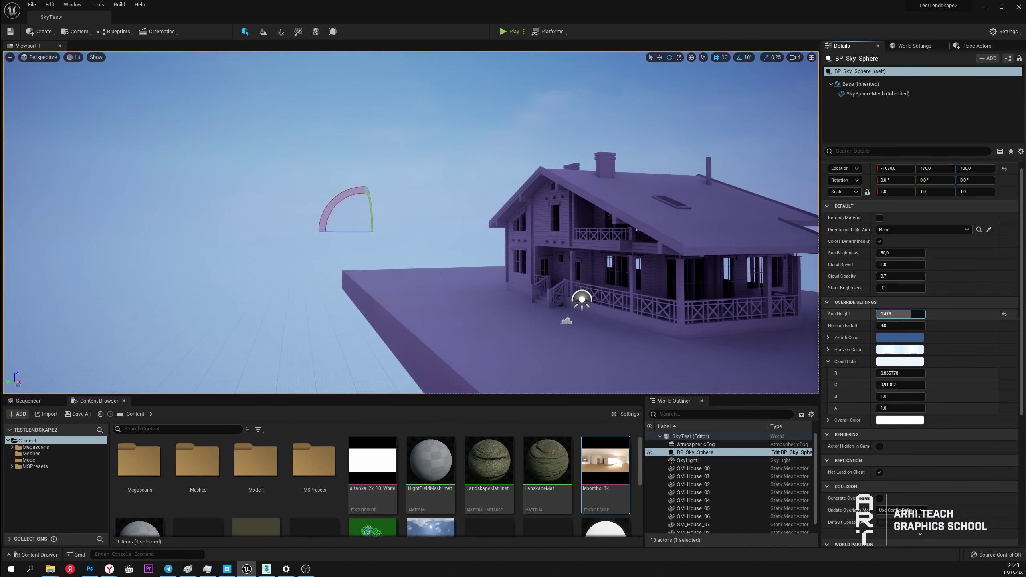
{"action": "right_click_drag", "start_coordinate": [359, 244], "coordinate": [359, 245]}
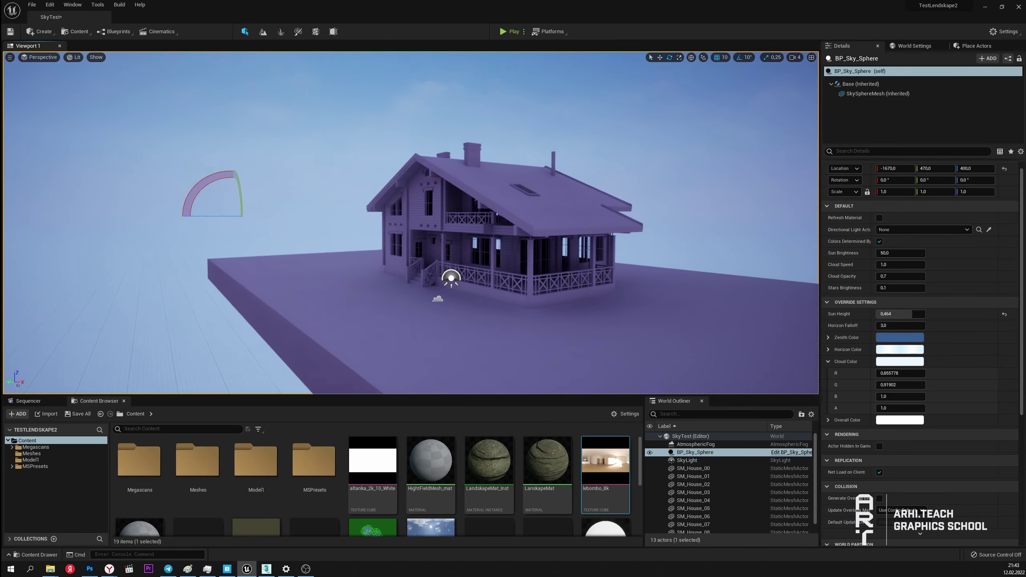
Step: Recapture the SkyLight to pick up lighting from the new sky sphere
{"action": "left_click", "coordinate": [450, 289]}
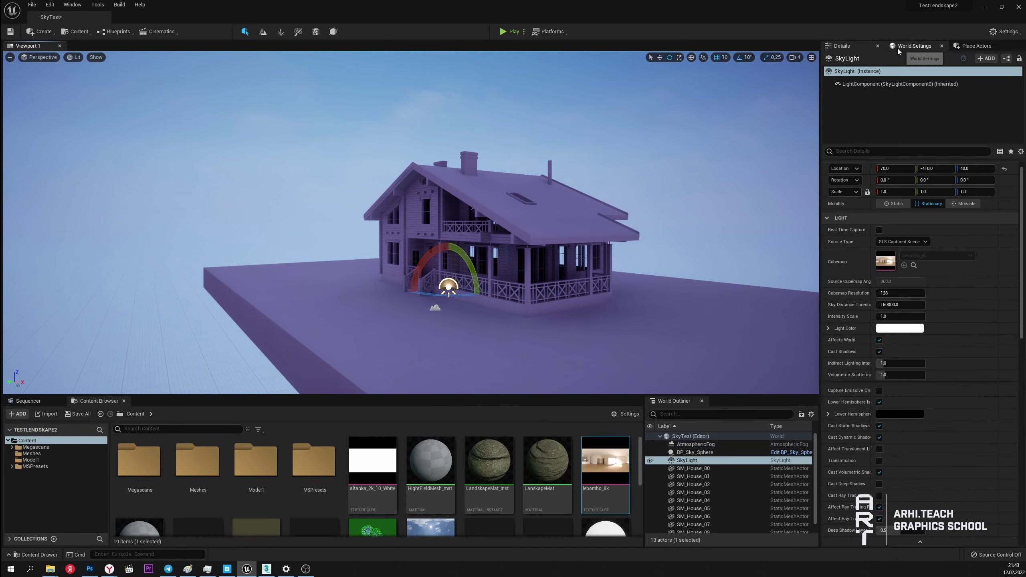
{"action": "scroll", "coordinate": [957, 332], "scroll_direction": "down", "scroll_amount": 5}
{"action": "scroll", "coordinate": [951, 400], "scroll_direction": "down", "scroll_amount": 5}
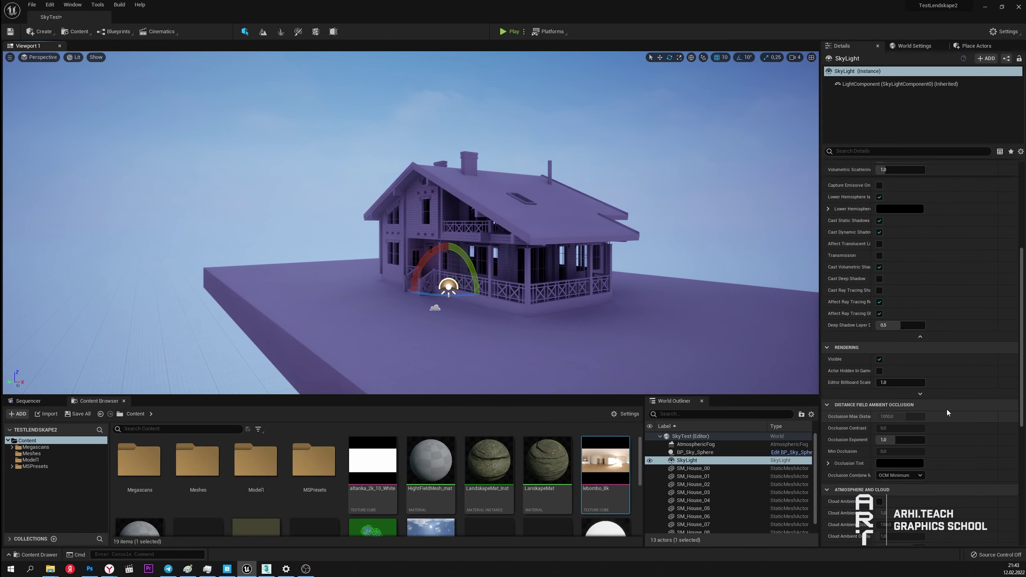
{"action": "scroll", "coordinate": [929, 429], "scroll_direction": "down", "scroll_amount": 3}
{"action": "left_click", "coordinate": [910, 445]}
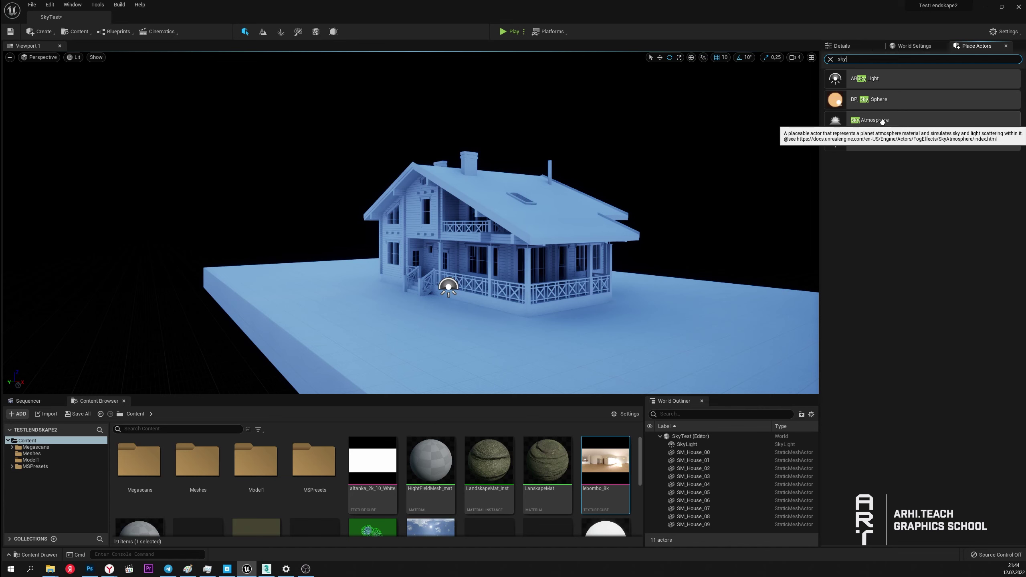
Step: Place a Sky Atmosphere and a Directional Light, then rotate the light to angle the sun
{"action": "mouse_move", "coordinate": [873, 120]}
{"action": "left_mouse_down"}
{"action": "mouse_move", "coordinate": [471, 311]}
{"action": "mouse_move", "coordinate": [414, 309]}
{"action": "left_mouse_up"}
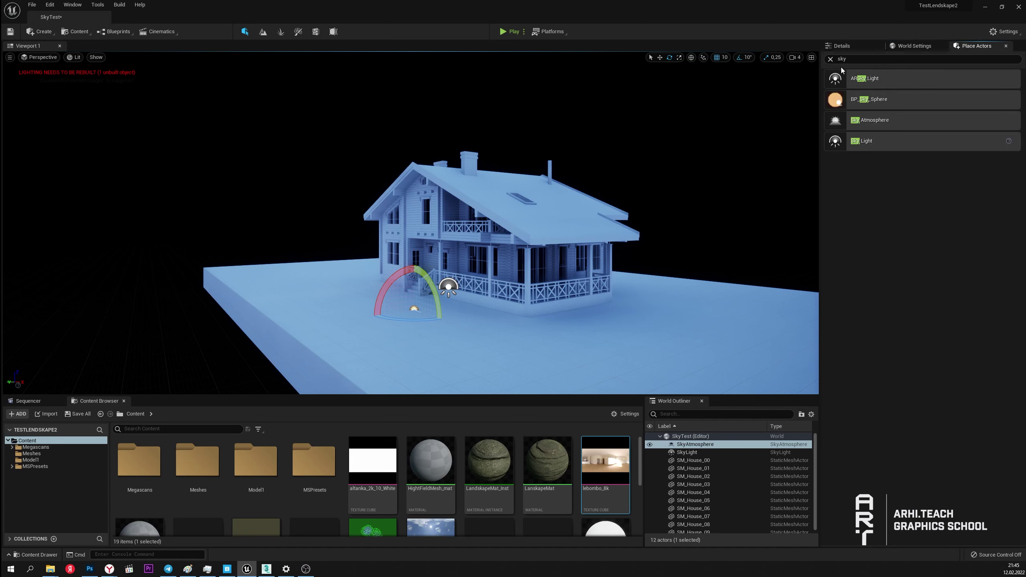
{"action": "left_click", "coordinate": [831, 59]}
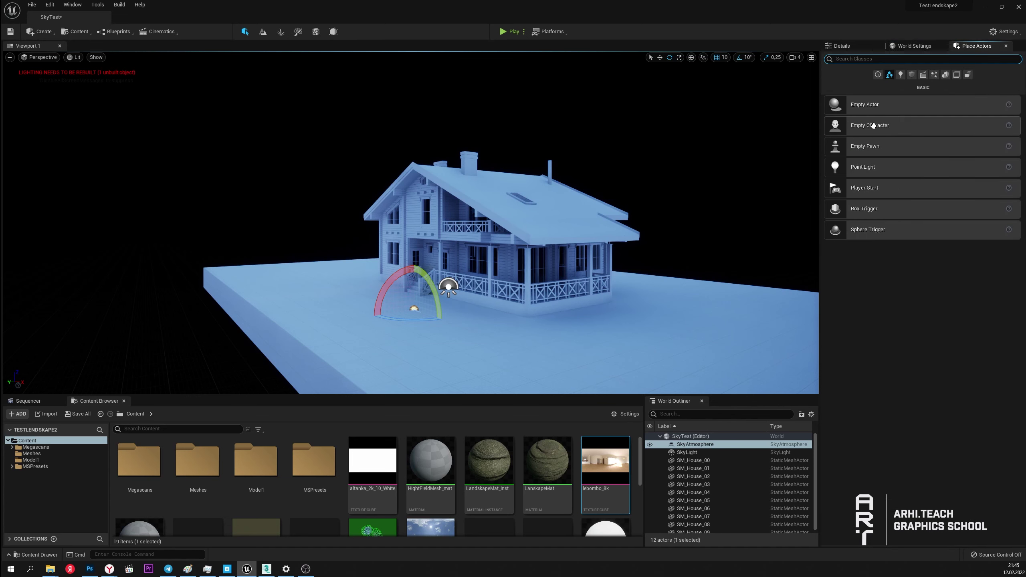
{"action": "left_click", "coordinate": [901, 75]}
{"action": "left_click_drag", "start_coordinate": [873, 105], "coordinate": [378, 317]}
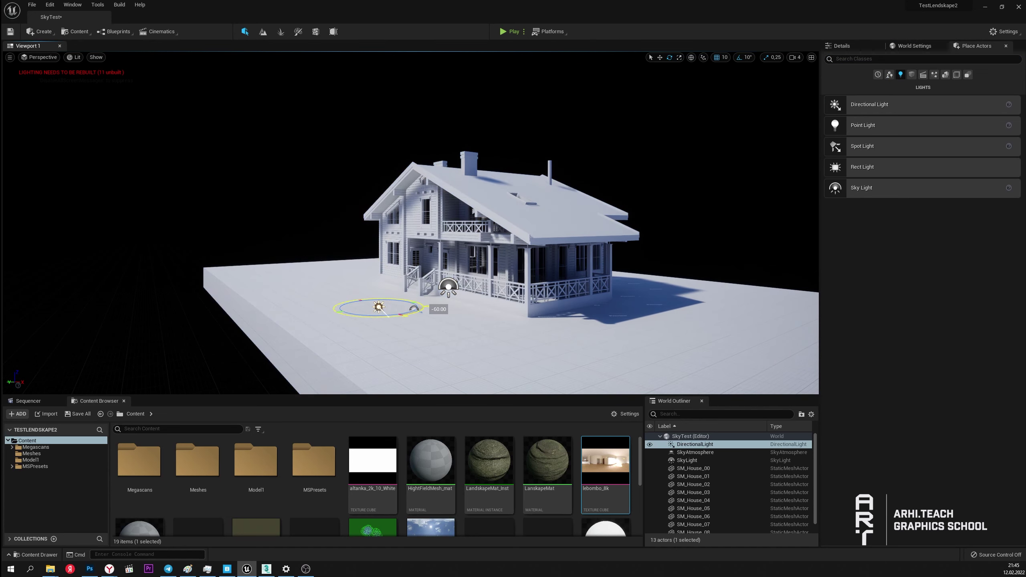
{"action": "left_click_drag", "start_coordinate": [376, 316], "coordinate": [418, 315]}
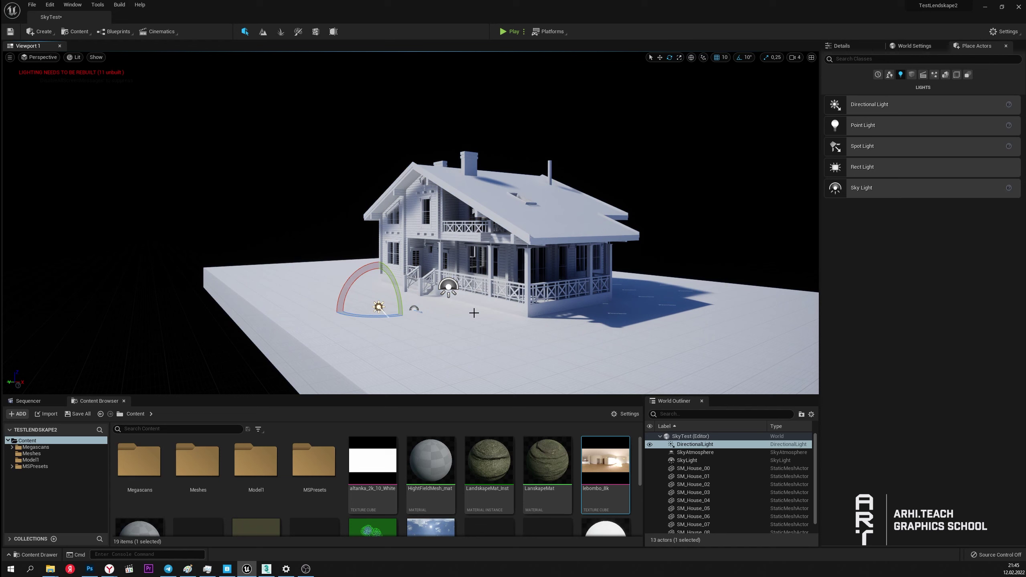
Step: Enable Atmosphere Sun Light on the Directional Light so it drives the sky's sun
{"action": "left_click", "coordinate": [853, 46]}
{"action": "scroll", "coordinate": [932, 398], "scroll_direction": "down", "scroll_amount": 5}
{"action": "scroll", "coordinate": [909, 400], "scroll_direction": "down", "scroll_amount": 5}
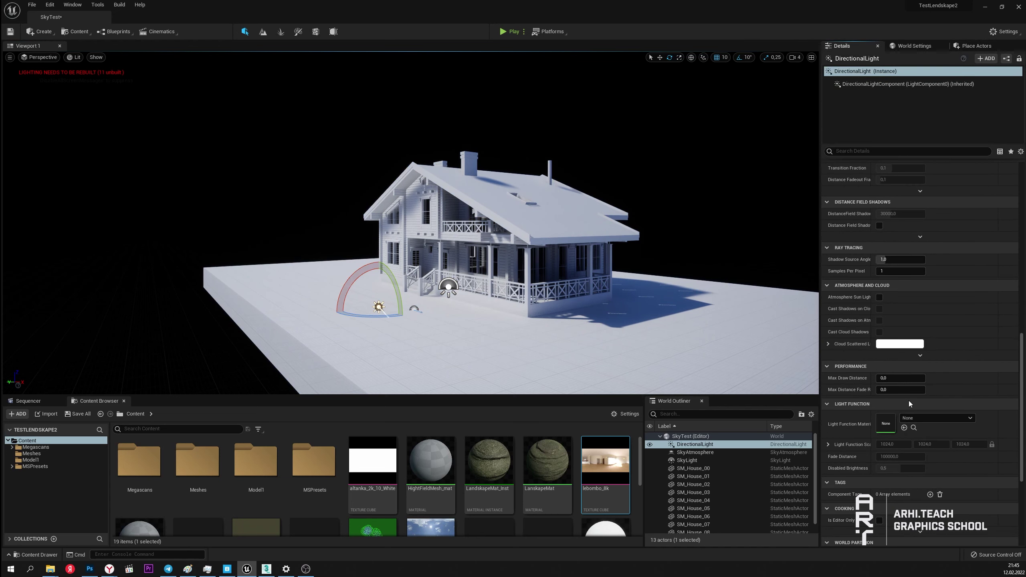
{"action": "scroll", "coordinate": [885, 415], "scroll_direction": "down", "scroll_amount": 5}
{"action": "scroll", "coordinate": [886, 416], "scroll_direction": "down", "scroll_amount": 3}
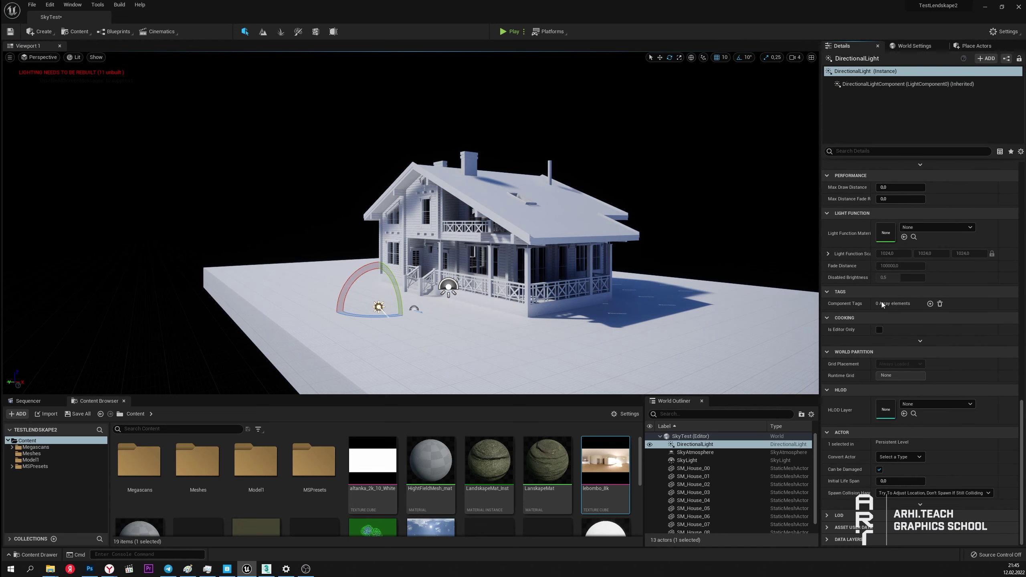
{"action": "scroll", "coordinate": [865, 246], "scroll_direction": "up", "scroll_amount": 3}
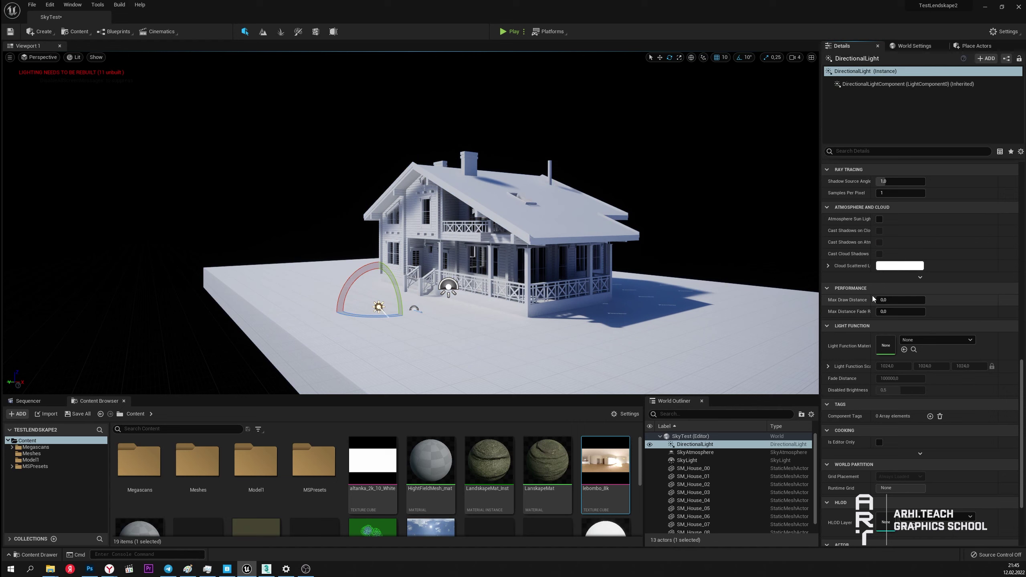
{"action": "left_click", "coordinate": [880, 220]}
{"action": "right_click_drag", "start_coordinate": [404, 291], "coordinate": [404, 250]}
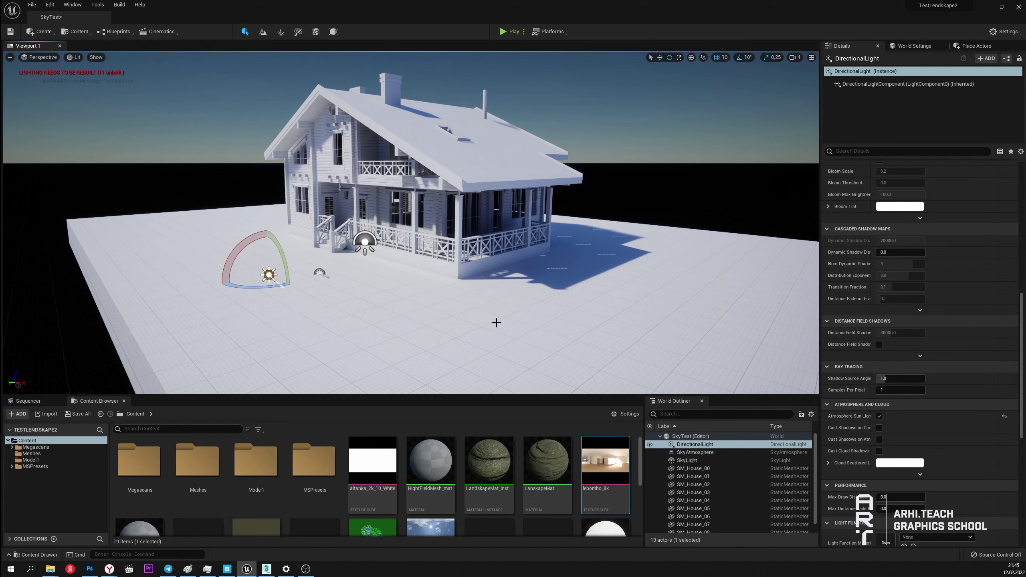
Step: Select the Directional Light and rotate the sun higher in the sky
{"action": "left_click", "coordinate": [318, 271]}
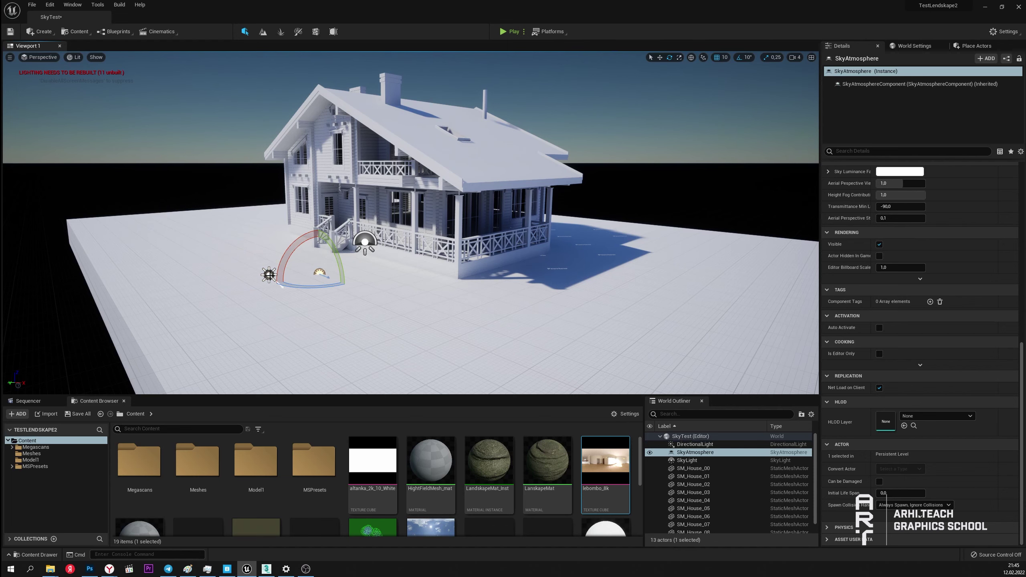
{"action": "left_click", "coordinate": [269, 275]}
{"action": "key", "text": "f"}
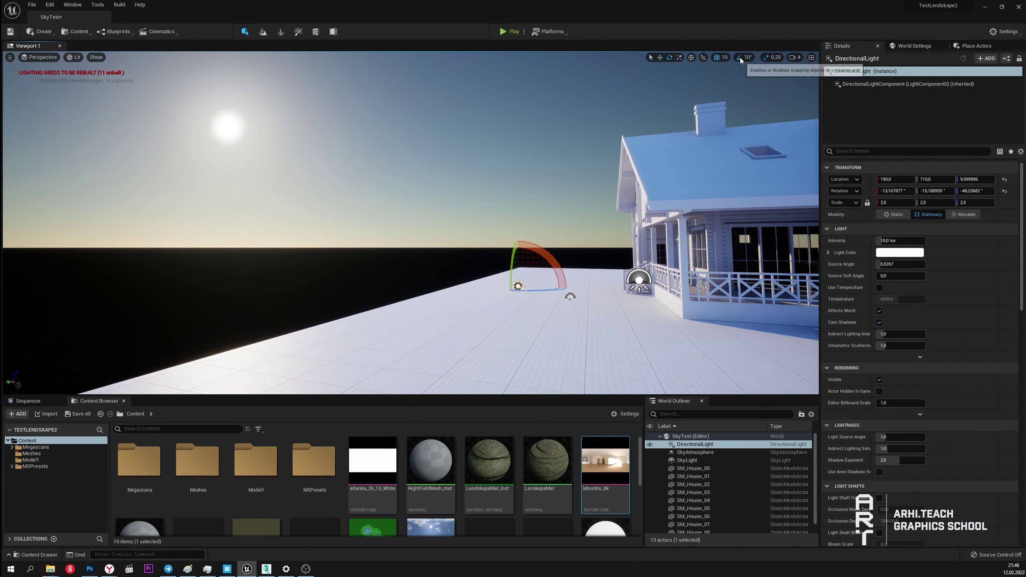
{"action": "right_click_drag", "start_coordinate": [524, 364], "coordinate": [524, 336]}
{"action": "mouse_move", "coordinate": [525, 336]}
{"action": "left_mouse_down"}
{"action": "mouse_move", "coordinate": [535, 373]}
{"action": "mouse_move", "coordinate": [521, 374]}
{"action": "left_mouse_up"}
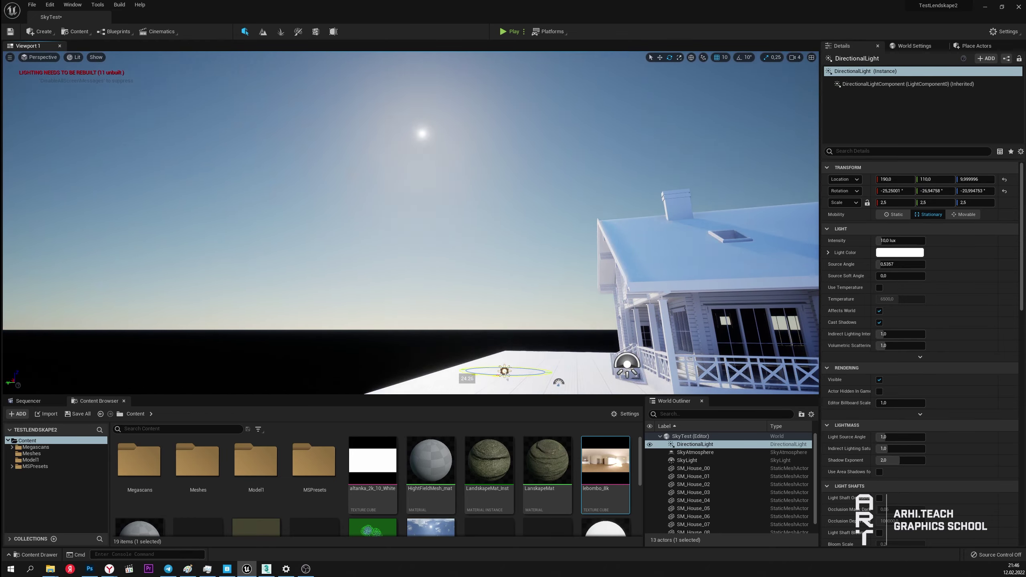
{"action": "right_click_drag", "start_coordinate": [521, 374], "coordinate": [574, 392]}
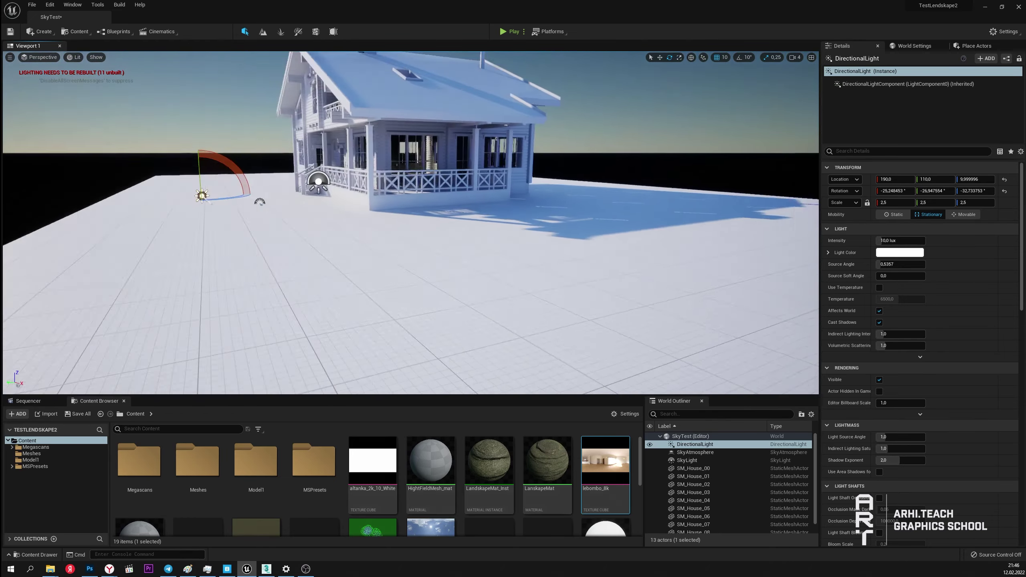
{"action": "right_click_drag", "start_coordinate": [459, 290], "coordinate": [458, 289]}
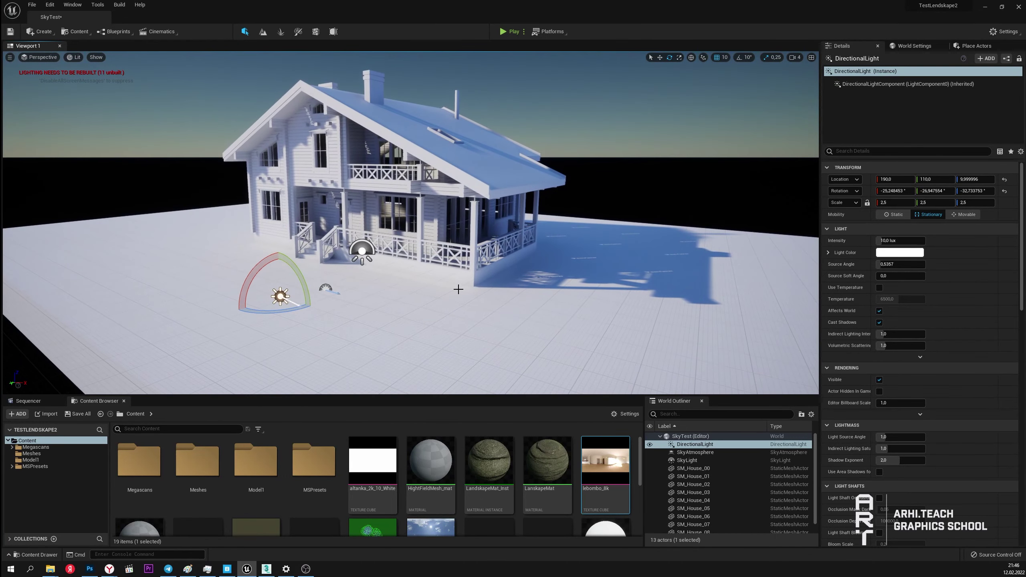
Step: Recapture the SkyLight after moving the sun
{"action": "left_click", "coordinate": [362, 250]}
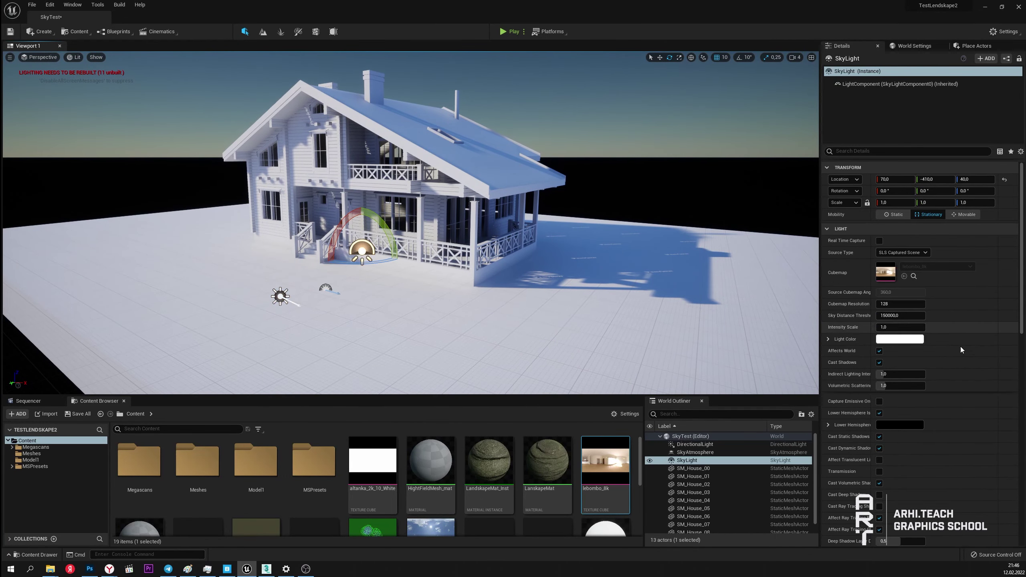
{"action": "scroll", "coordinate": [941, 415], "scroll_direction": "down", "scroll_amount": 15}
{"action": "scroll", "coordinate": [928, 430], "scroll_direction": "down", "scroll_amount": 2}
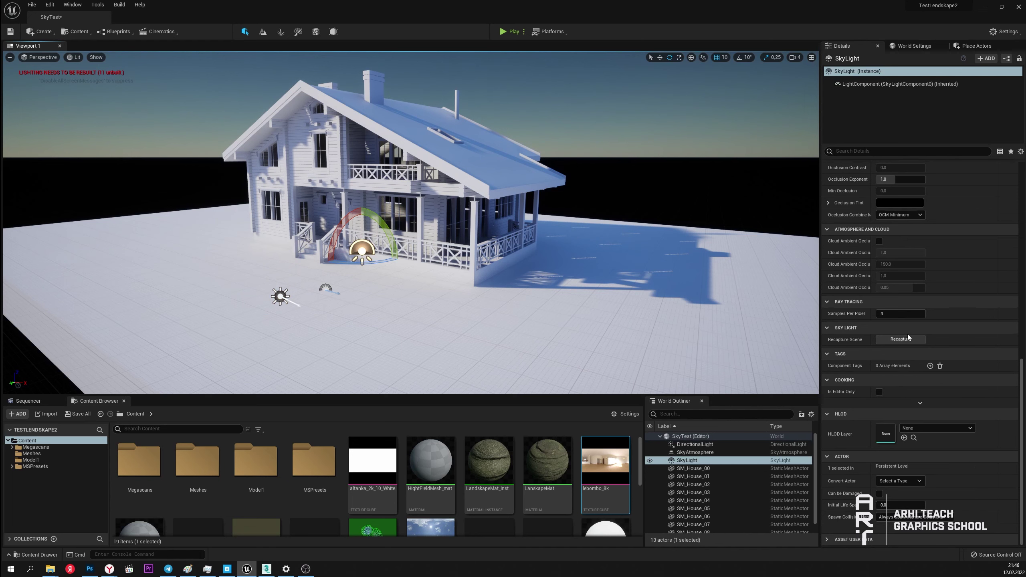
{"action": "left_click", "coordinate": [909, 340]}
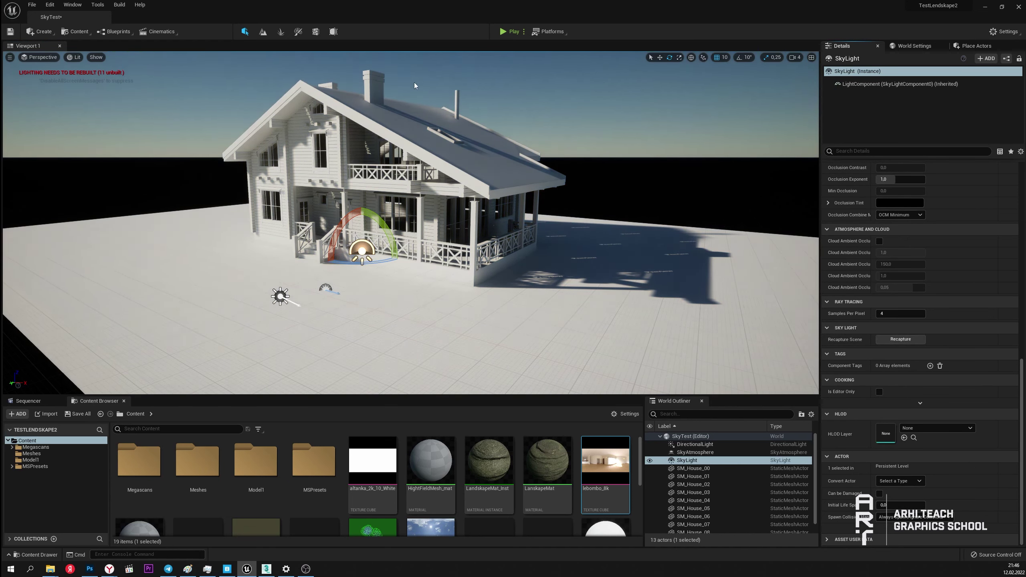
Step: Rotate the sun again to shift the house shadows, recapture, then delete the SkyLight
{"action": "left_click", "coordinate": [283, 296]}
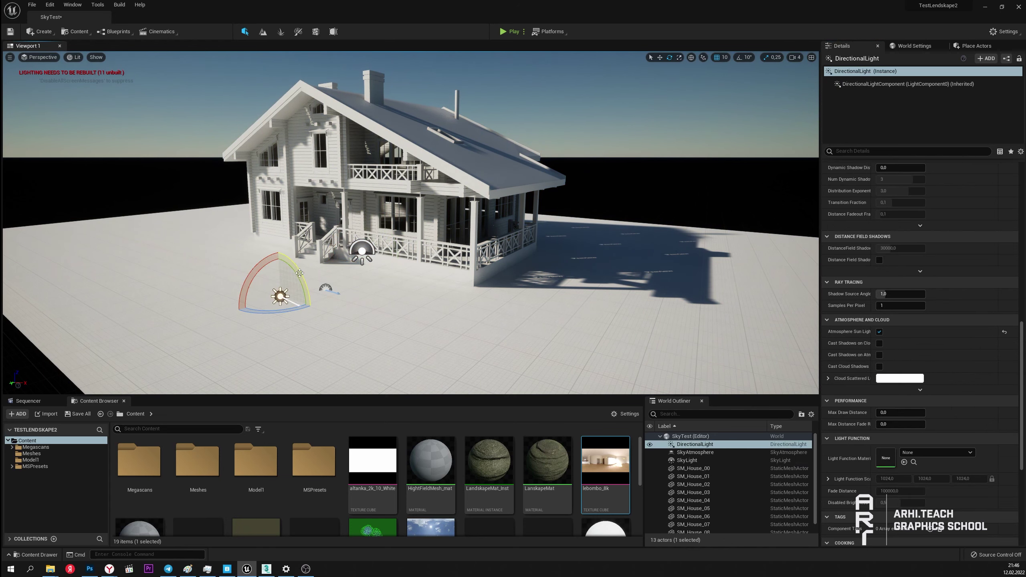
{"action": "left_click_drag", "start_coordinate": [298, 271], "coordinate": [307, 330]}
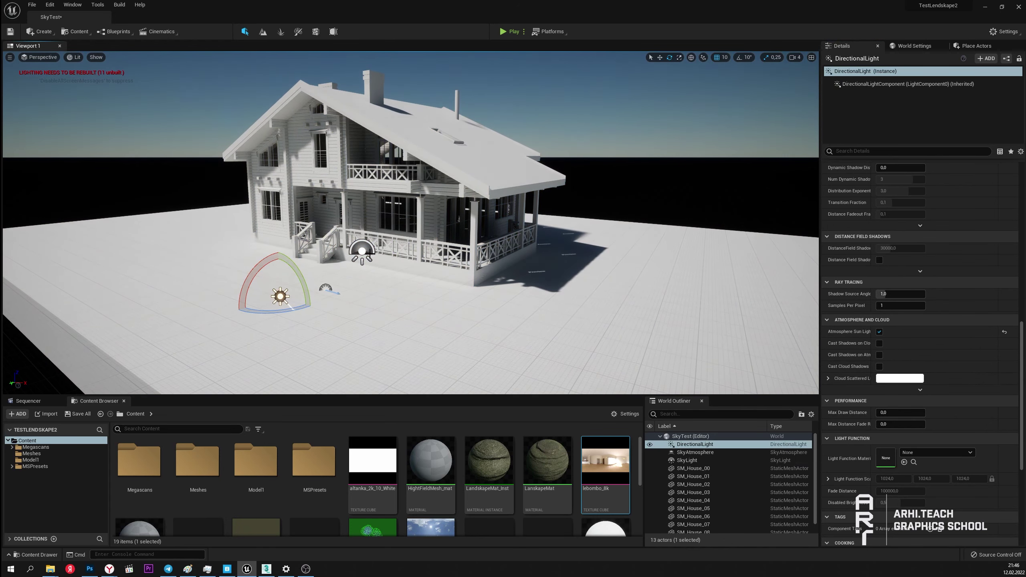
{"action": "left_click", "coordinate": [362, 252]}
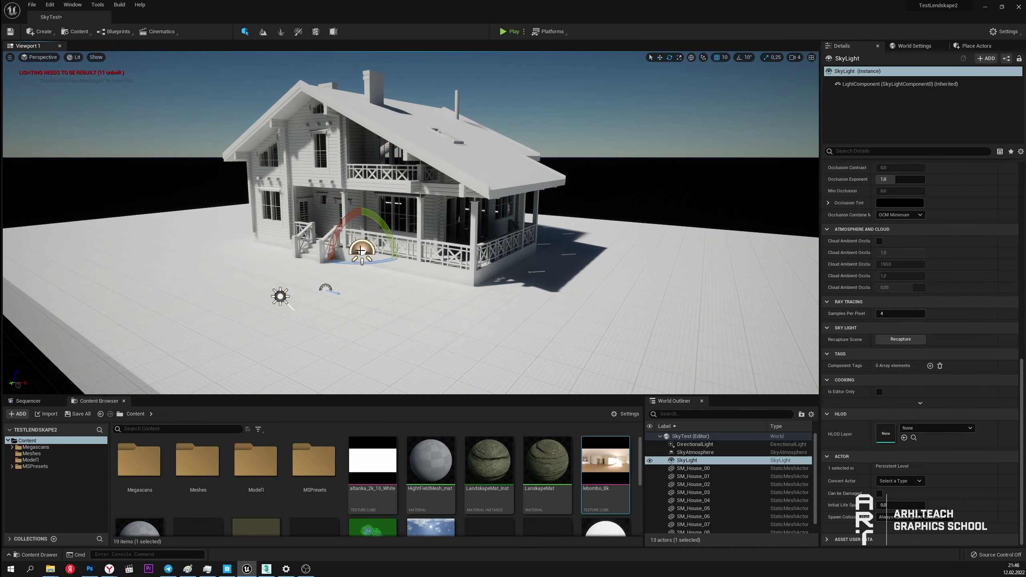
{"action": "left_click", "coordinate": [903, 340]}
{"action": "right_click_drag", "start_coordinate": [443, 285], "coordinate": [434, 304]}
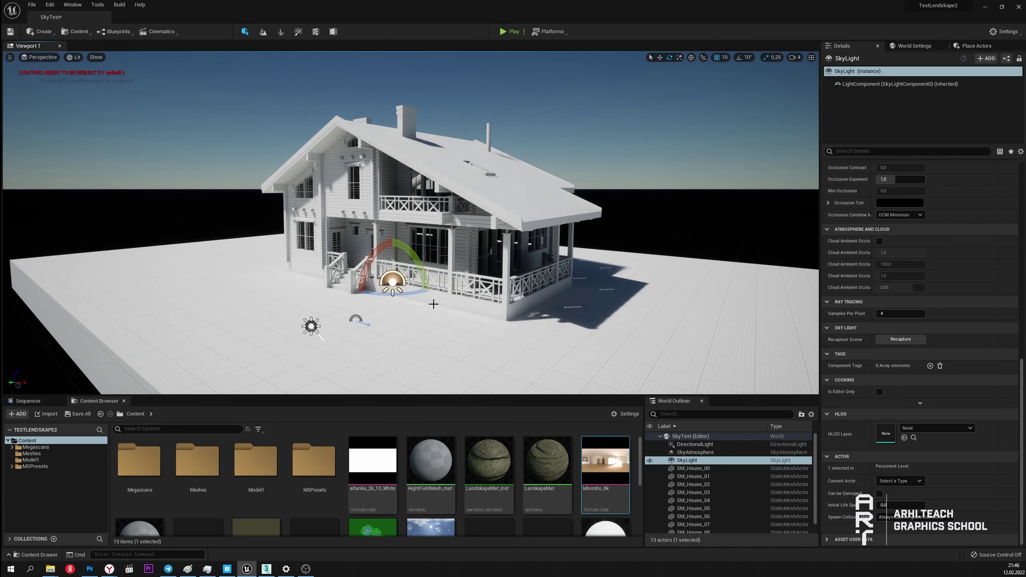
{"action": "key", "text": "Delete"}
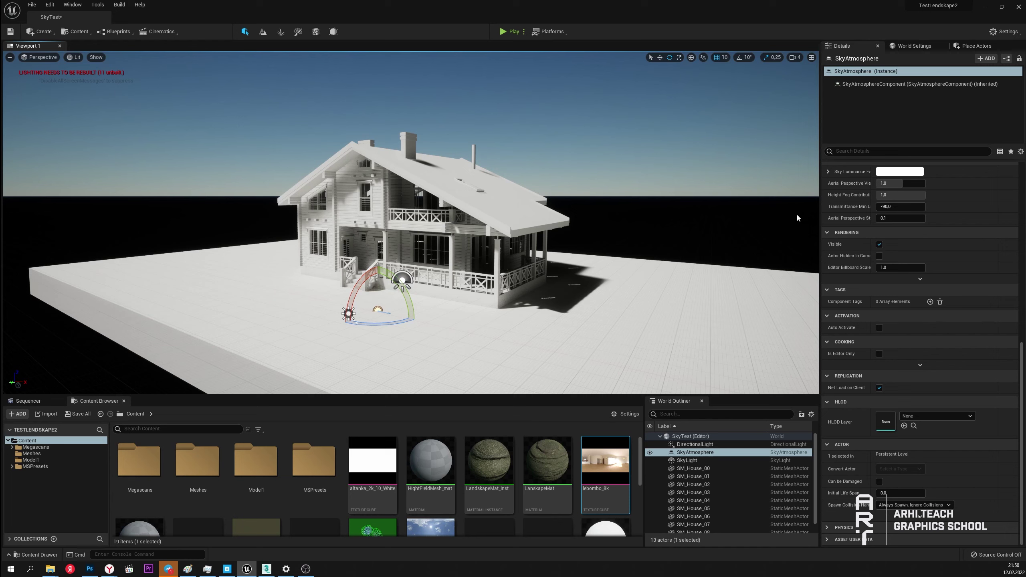
Step: Search 'fog' in Place Actors and drop an Exponential Height Fog near the house
{"action": "scroll", "coordinate": [903, 269], "scroll_direction": "up", "scroll_amount": 5}
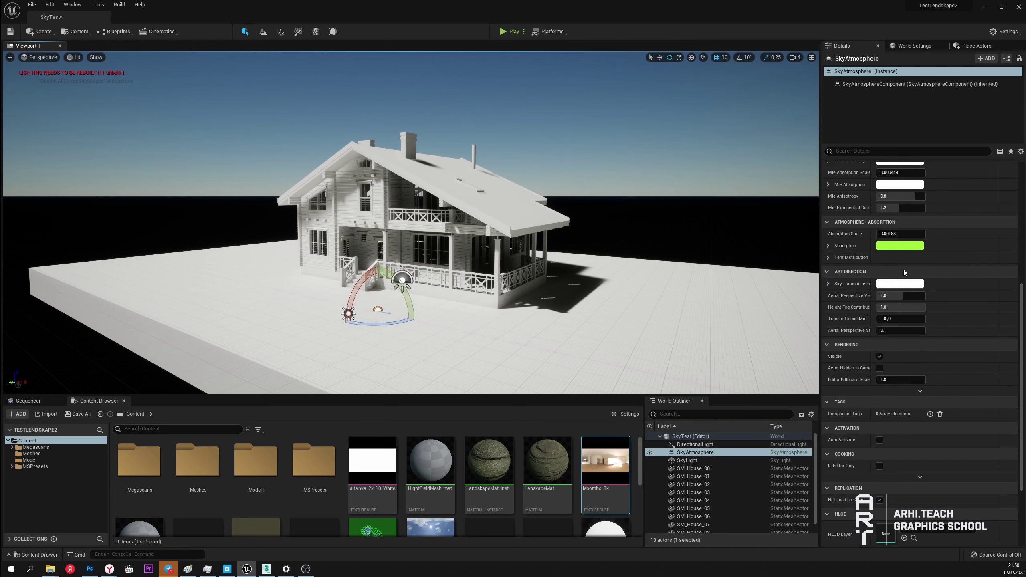
{"action": "scroll", "coordinate": [904, 269], "scroll_direction": "up", "scroll_amount": 4}
{"action": "scroll", "coordinate": [931, 305], "scroll_direction": "up", "scroll_amount": 3}
{"action": "scroll", "coordinate": [932, 305], "scroll_direction": "up", "scroll_amount": 4}
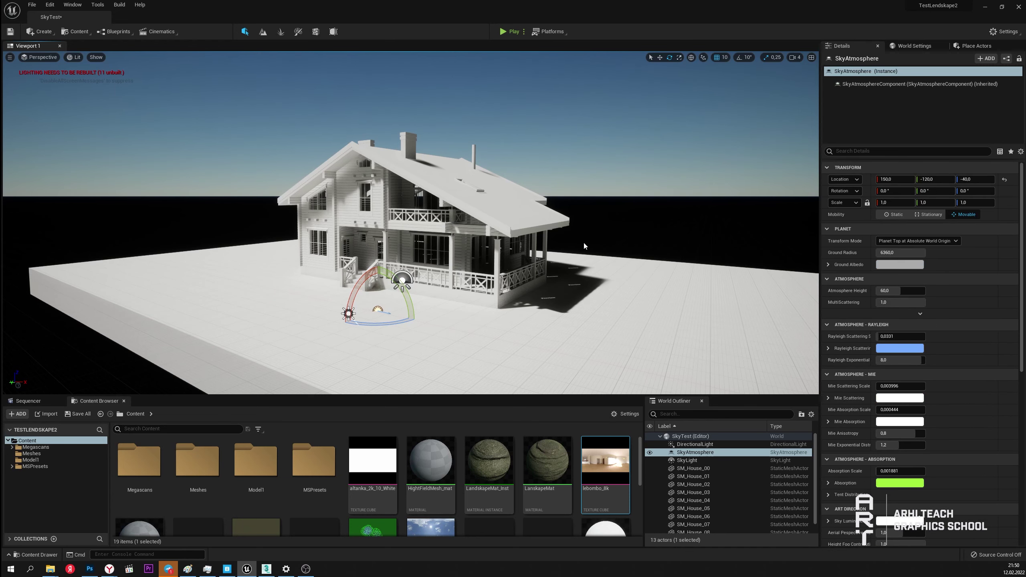
{"action": "left_click", "coordinate": [977, 46]}
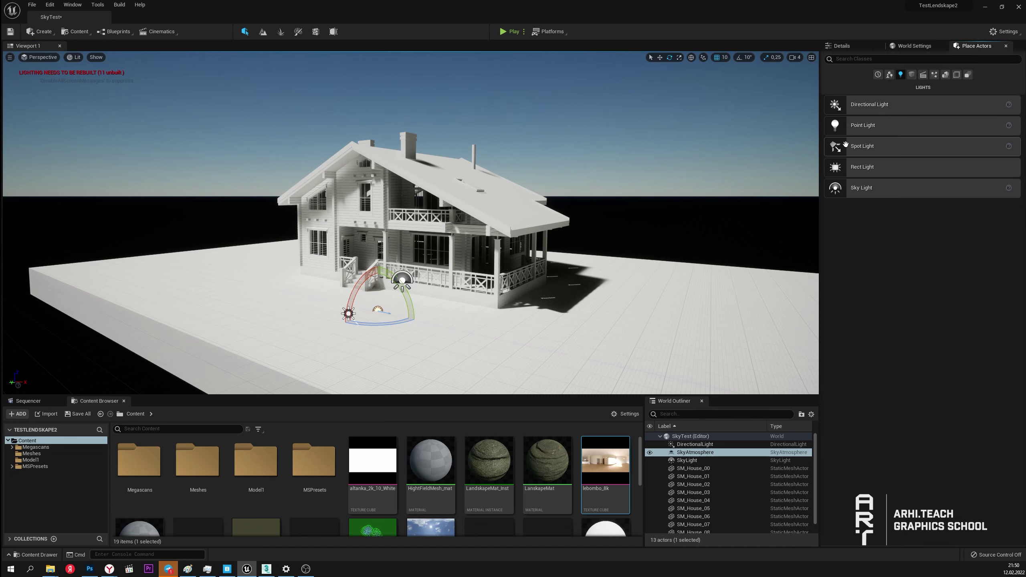
{"action": "left_click", "coordinate": [875, 59]}
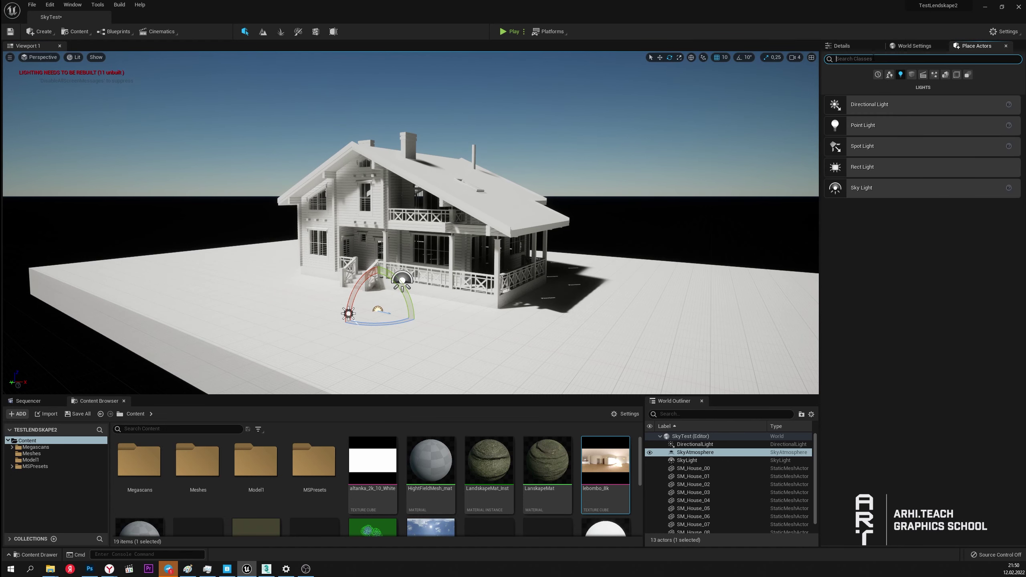
{"action": "type", "text": "fo"}
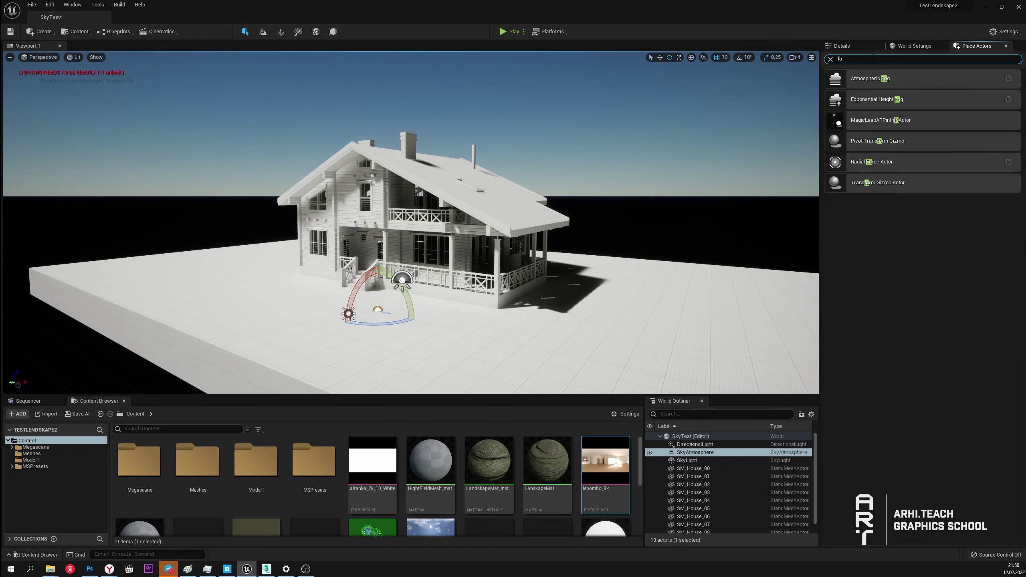
{"action": "type", "text": "g"}
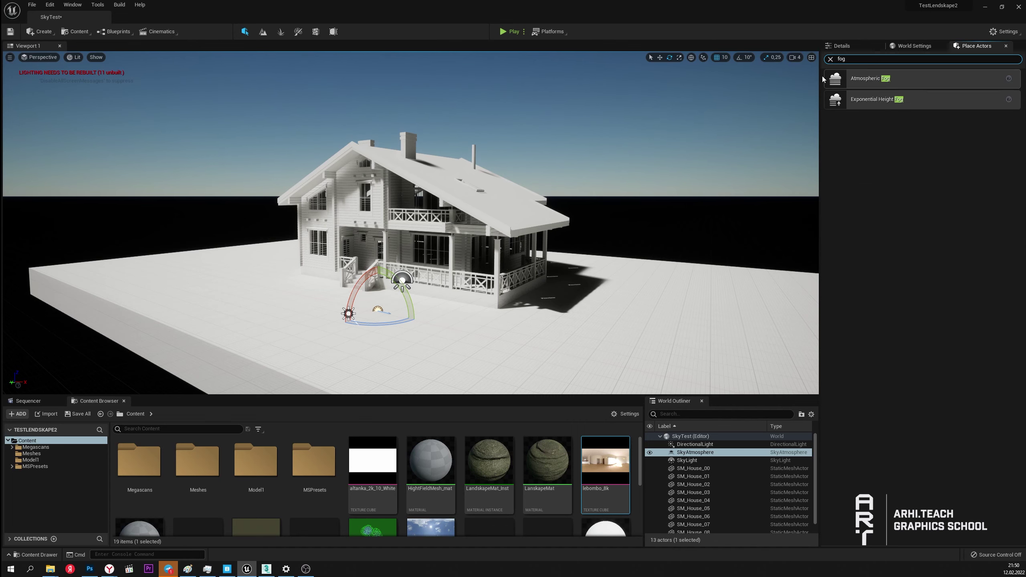
{"action": "left_click_drag", "start_coordinate": [868, 101], "coordinate": [433, 350]}
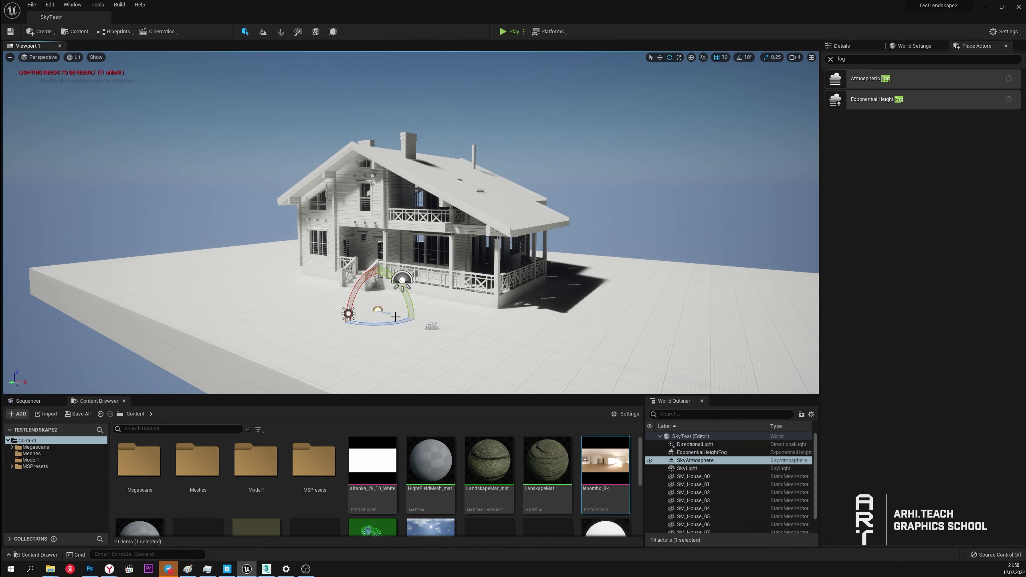
{"action": "left_click", "coordinate": [432, 326]}
{"action": "left_click_drag", "start_coordinate": [432, 326], "coordinate": [377, 296], "text": "alt"}
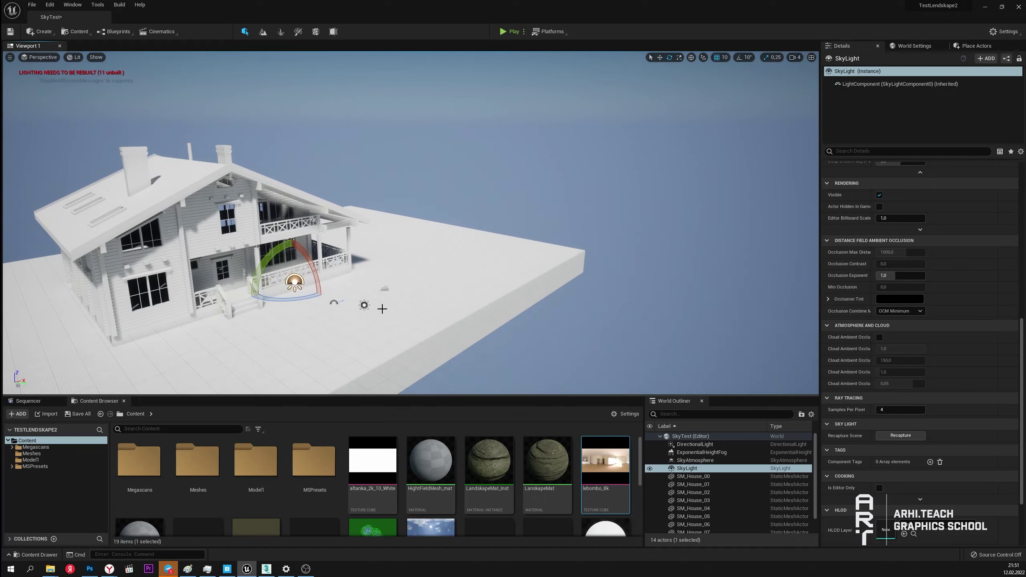
Step: Set the SkyLight's Source Type to SLS Specified Cubemap
{"action": "left_click_drag", "start_coordinate": [382, 308], "coordinate": [476, 295], "text": "alt"}
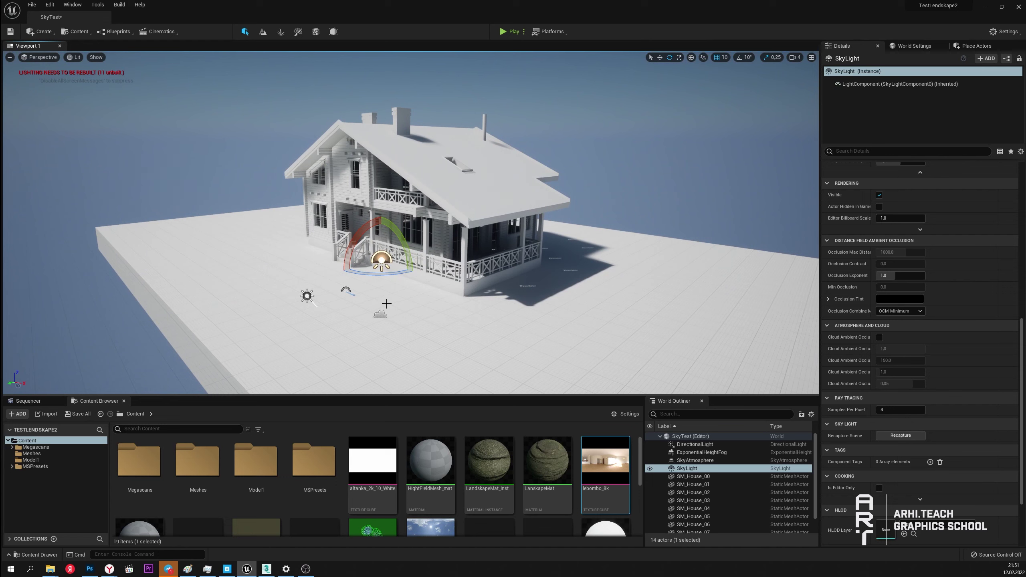
{"action": "left_click", "coordinate": [913, 46]}
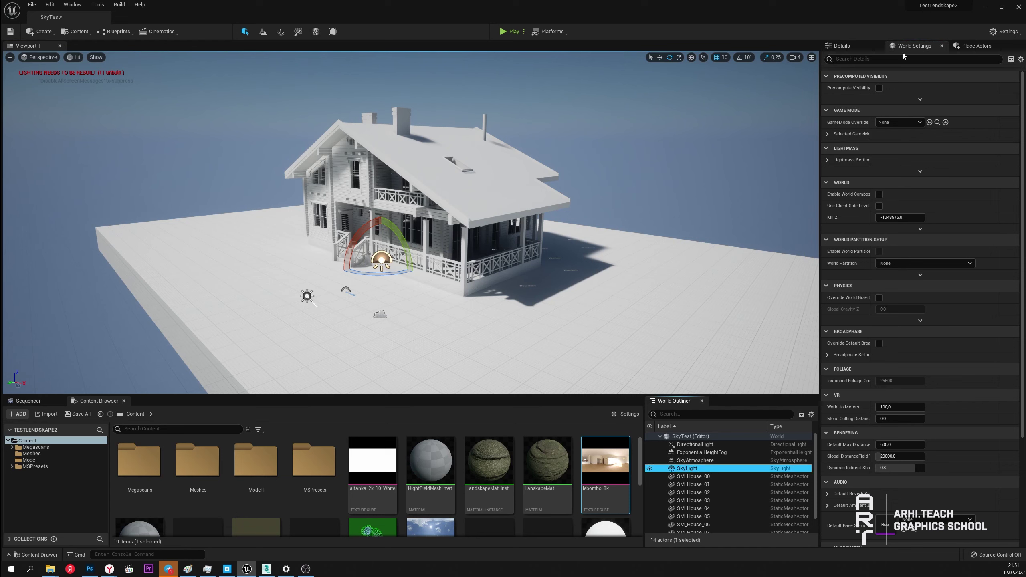
{"action": "left_click", "coordinate": [854, 48]}
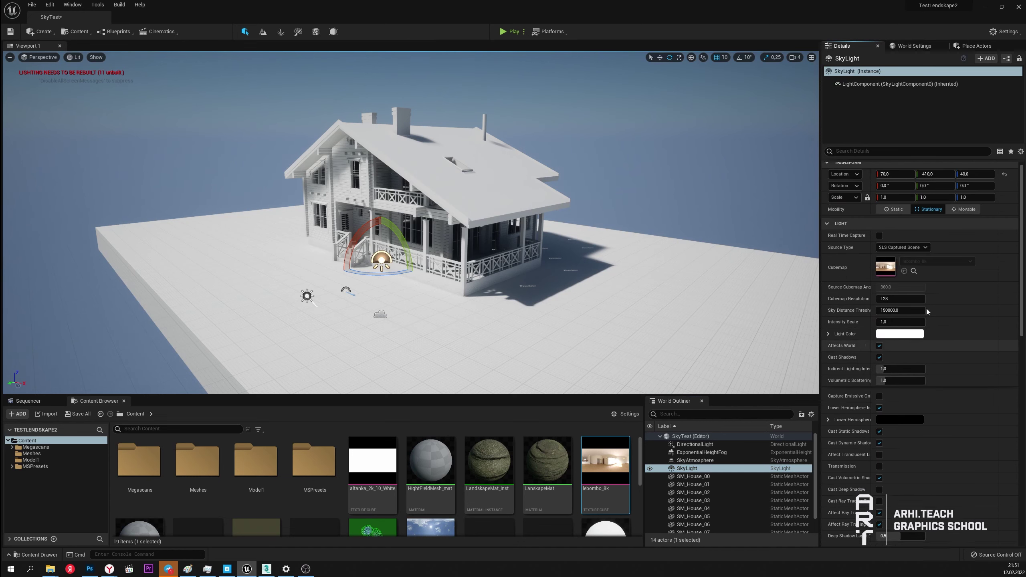
{"action": "left_click", "coordinate": [910, 253]}
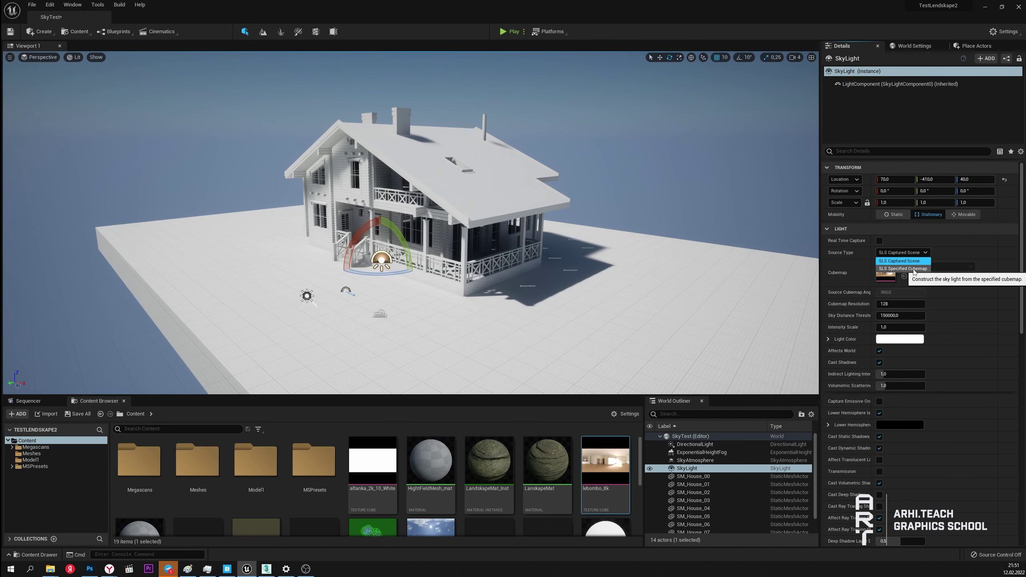
{"action": "left_click", "coordinate": [914, 269]}
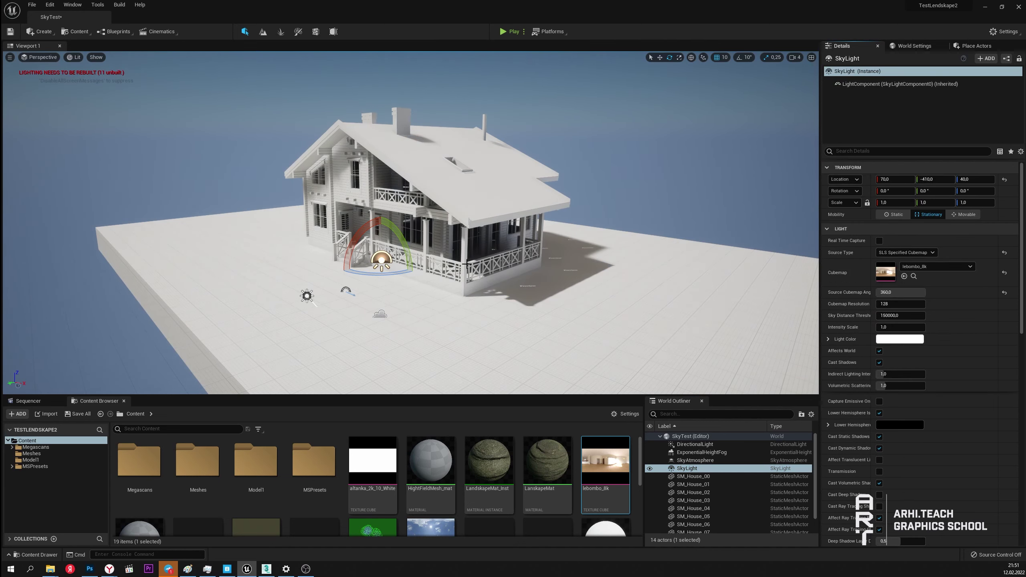
Step: Drag altanka_2k_10_White from the Content Browser into the SkyLight's Cubemap slot
{"action": "right_click_drag", "start_coordinate": [525, 307], "coordinate": [517, 307]}
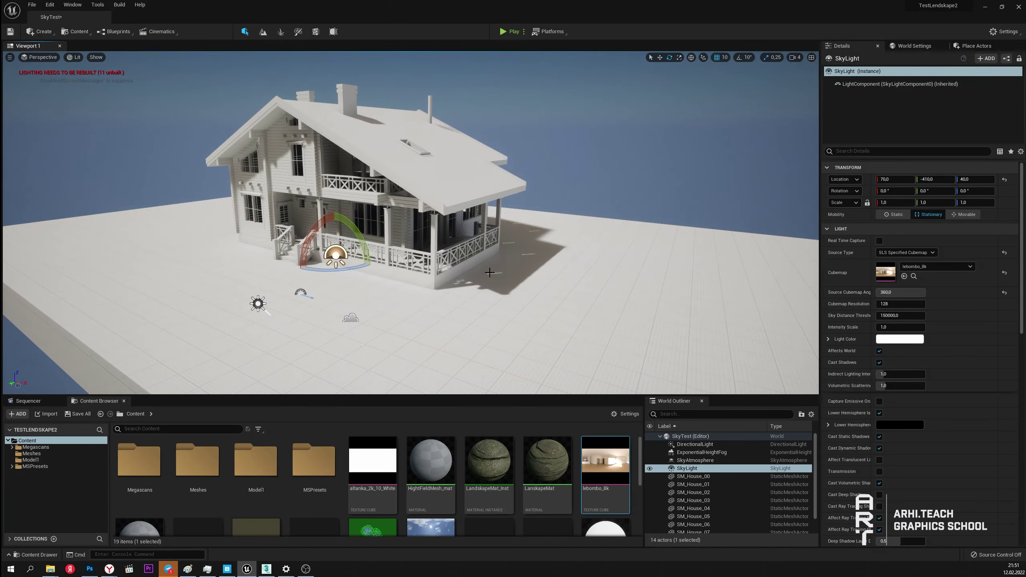
{"action": "scroll", "coordinate": [927, 411], "scroll_direction": "down", "scroll_amount": 5}
{"action": "scroll", "coordinate": [921, 437], "scroll_direction": "down", "scroll_amount": 5}
{"action": "scroll", "coordinate": [916, 446], "scroll_direction": "down", "scroll_amount": 5}
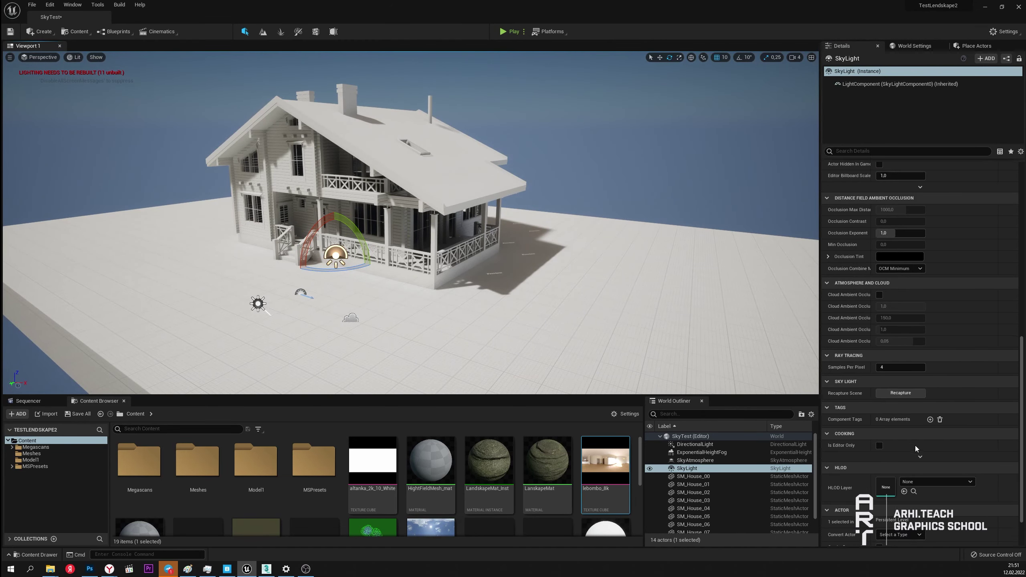
{"action": "scroll", "coordinate": [909, 393], "scroll_direction": "down", "scroll_amount": 5}
{"action": "mouse_move", "coordinate": [482, 192]}
{"action": "right_mouse_down"}
{"action": "mouse_move", "coordinate": [449, 252]}
{"action": "mouse_move", "coordinate": [450, 219]}
{"action": "right_mouse_up"}
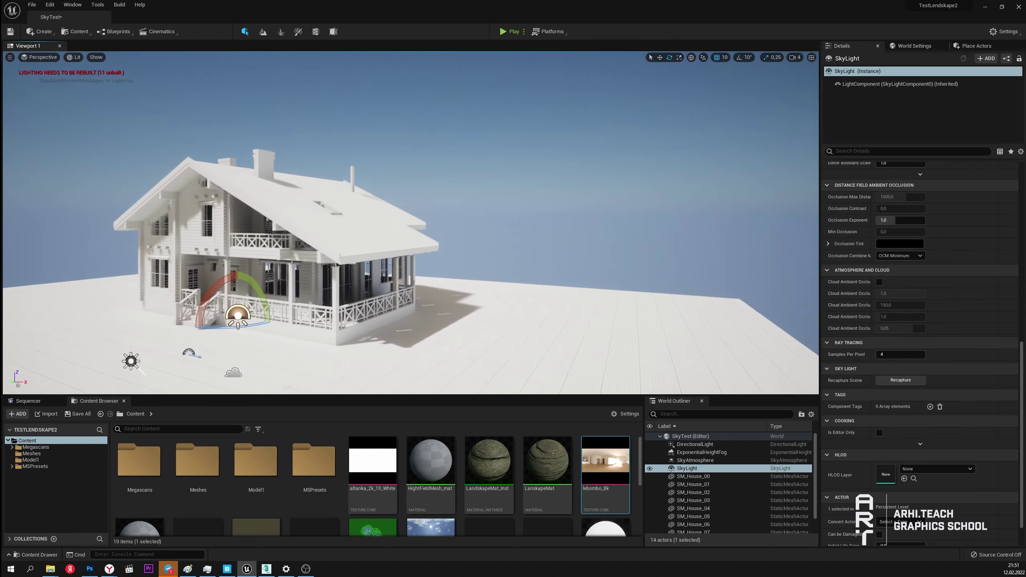
{"action": "right_click_drag", "start_coordinate": [555, 156], "coordinate": [555, 156]}
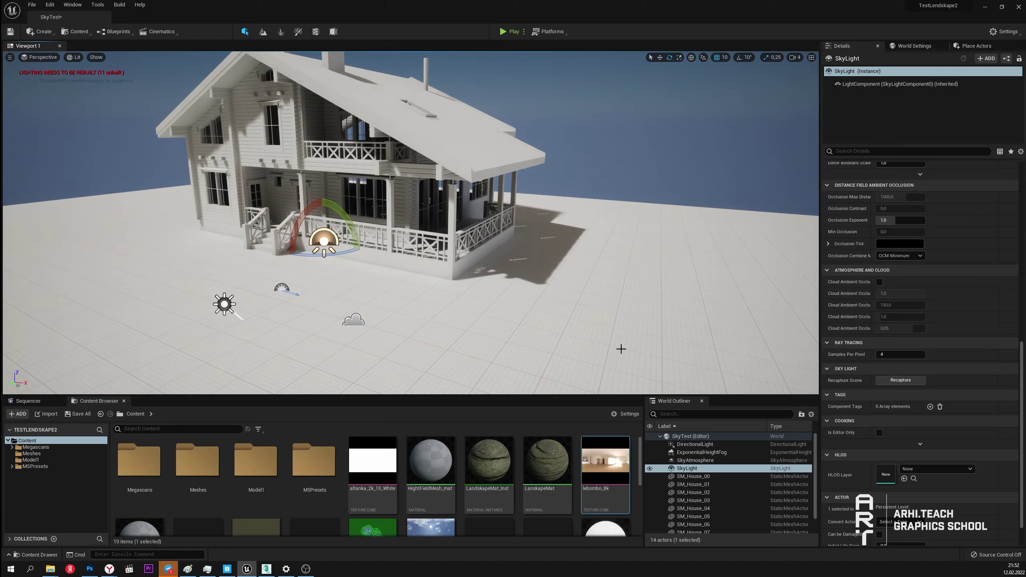
{"action": "scroll", "coordinate": [956, 329], "scroll_direction": "up", "scroll_amount": 5}
{"action": "scroll", "coordinate": [950, 348], "scroll_direction": "up", "scroll_amount": 5}
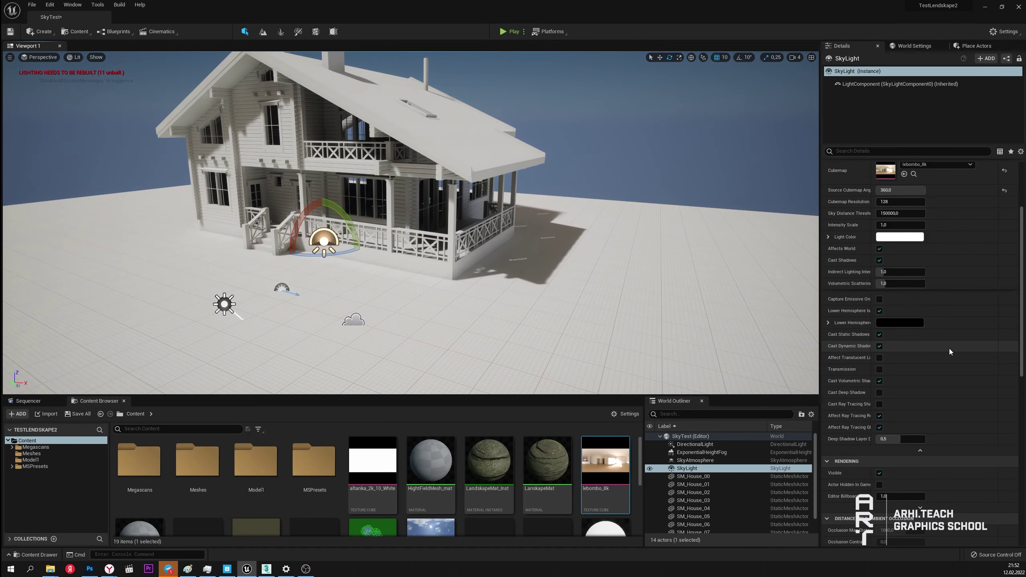
{"action": "scroll", "coordinate": [930, 304], "scroll_direction": "up", "scroll_amount": 5}
{"action": "left_click_drag", "start_coordinate": [372, 461], "coordinate": [931, 261]}
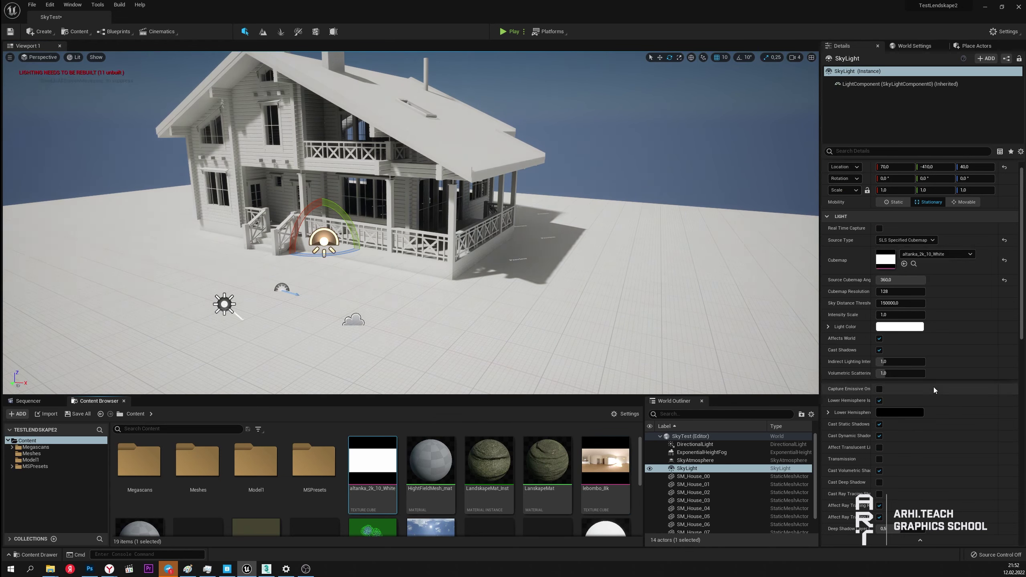
{"action": "scroll", "coordinate": [933, 396], "scroll_direction": "down", "scroll_amount": 5}
{"action": "scroll", "coordinate": [915, 429], "scroll_direction": "down", "scroll_amount": 5}
{"action": "scroll", "coordinate": [905, 484], "scroll_direction": "down", "scroll_amount": 5}
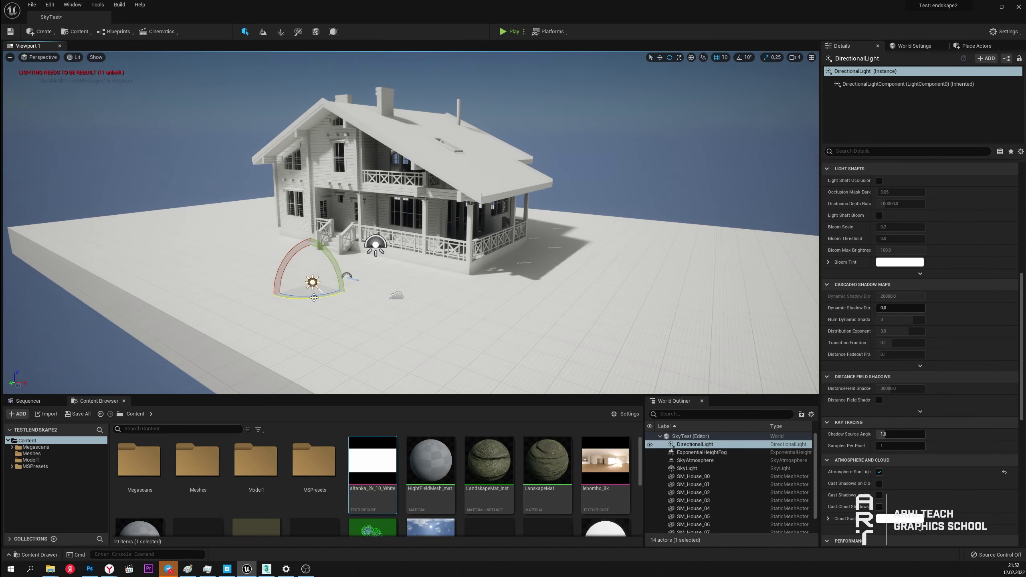
Step: Rotate the Directional Light twice and orbit around to check the house's new shadow direction
{"action": "left_click_drag", "start_coordinate": [312, 297], "coordinate": [355, 293]}
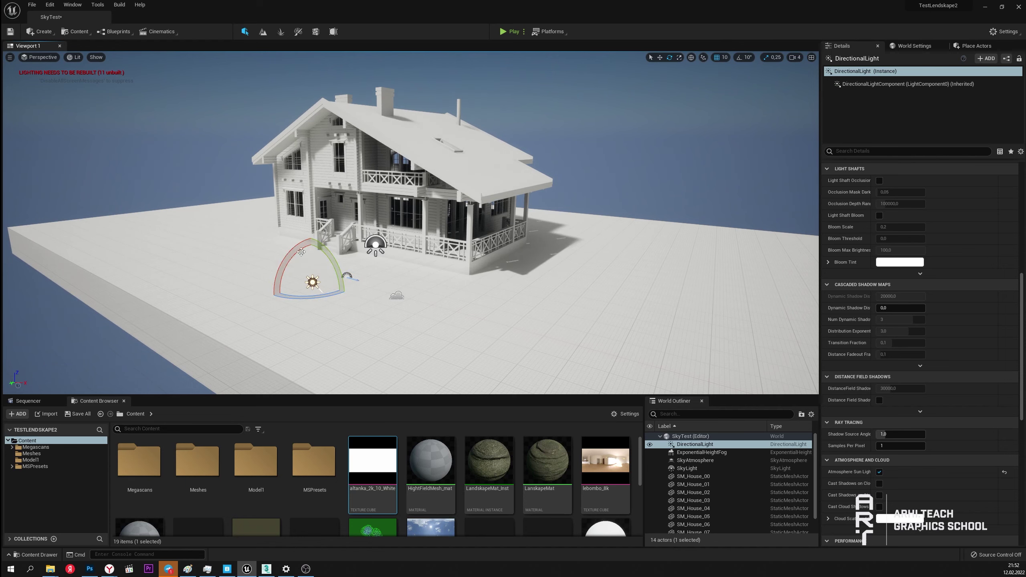
{"action": "left_click_drag", "start_coordinate": [293, 254], "coordinate": [317, 253]}
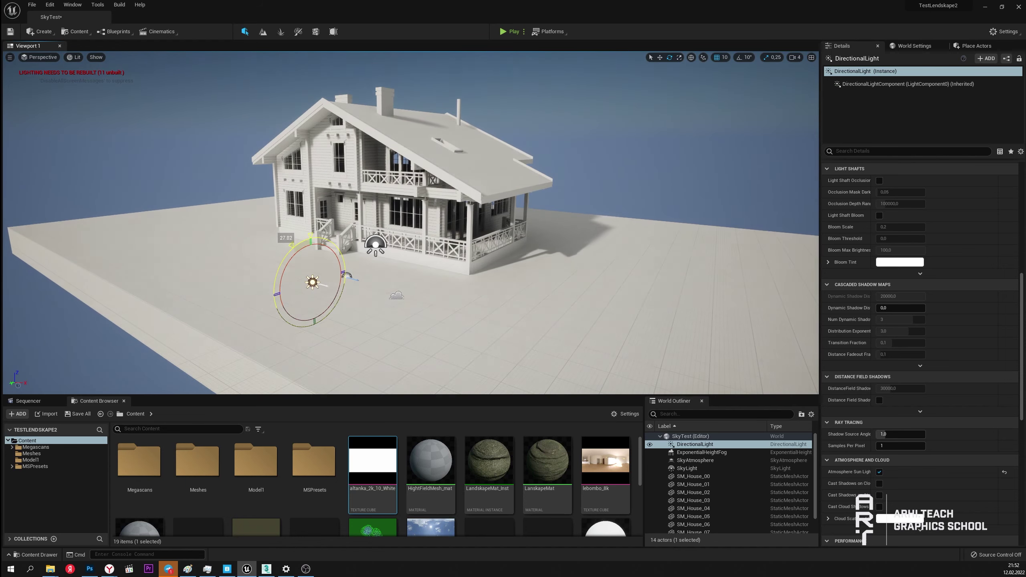
{"action": "right_click_drag", "start_coordinate": [348, 292], "coordinate": [347, 292]}
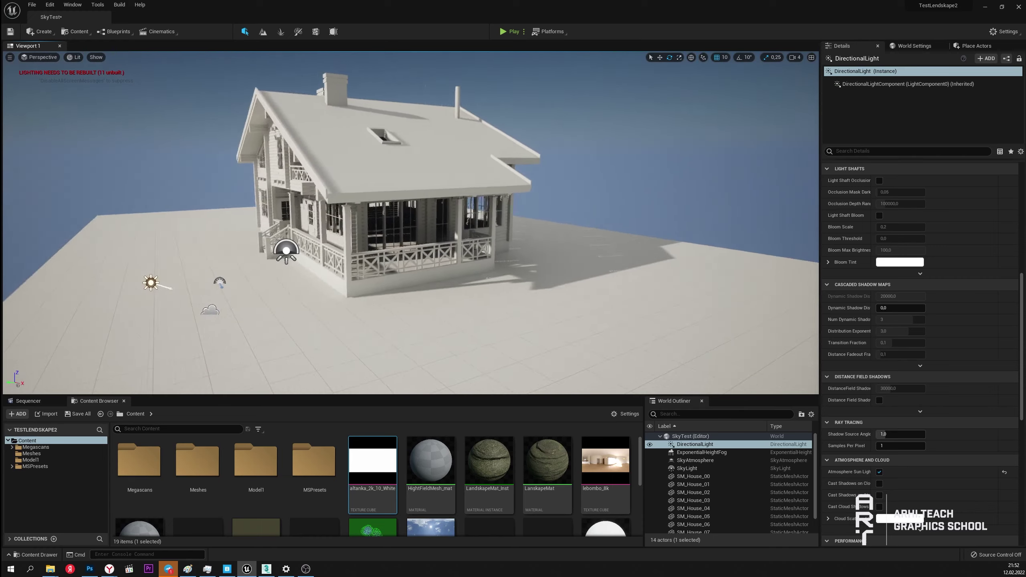
{"action": "right_click_drag", "start_coordinate": [420, 363], "coordinate": [420, 363]}
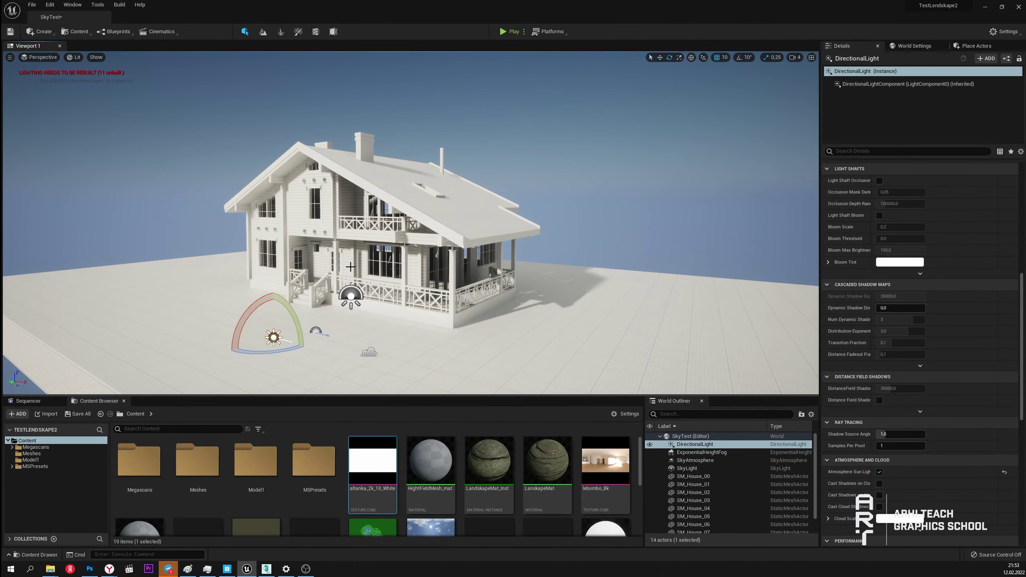
{"action": "right_click_drag", "start_coordinate": [351, 267], "coordinate": [351, 267]}
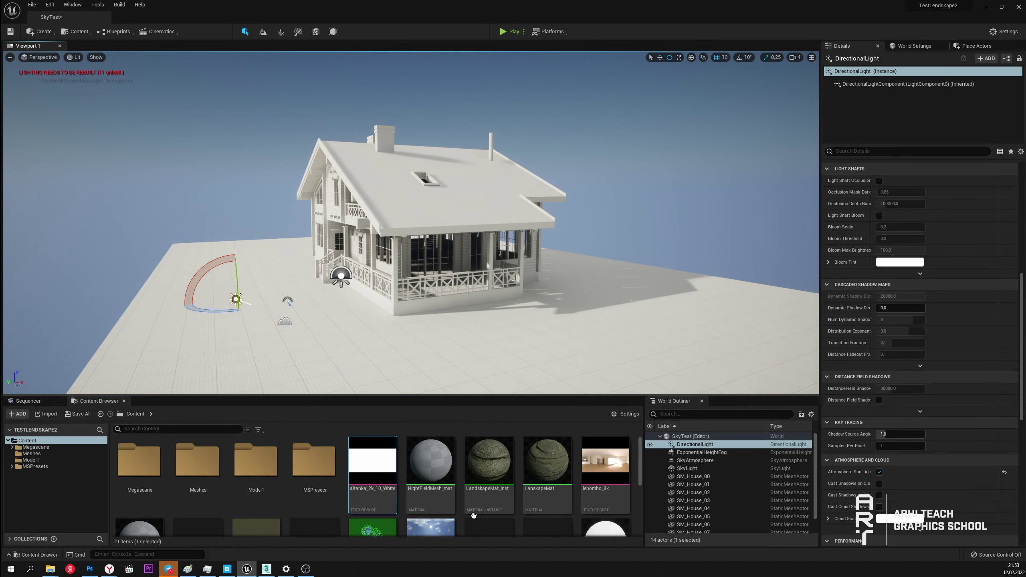
{"action": "scroll", "coordinate": [473, 516], "scroll_direction": "down", "scroll_amount": 2}
Step: Open the Sky1 texture, move its window aside, and drop a Sphere beside the house
{"action": "double_click", "coordinate": [438, 494]}
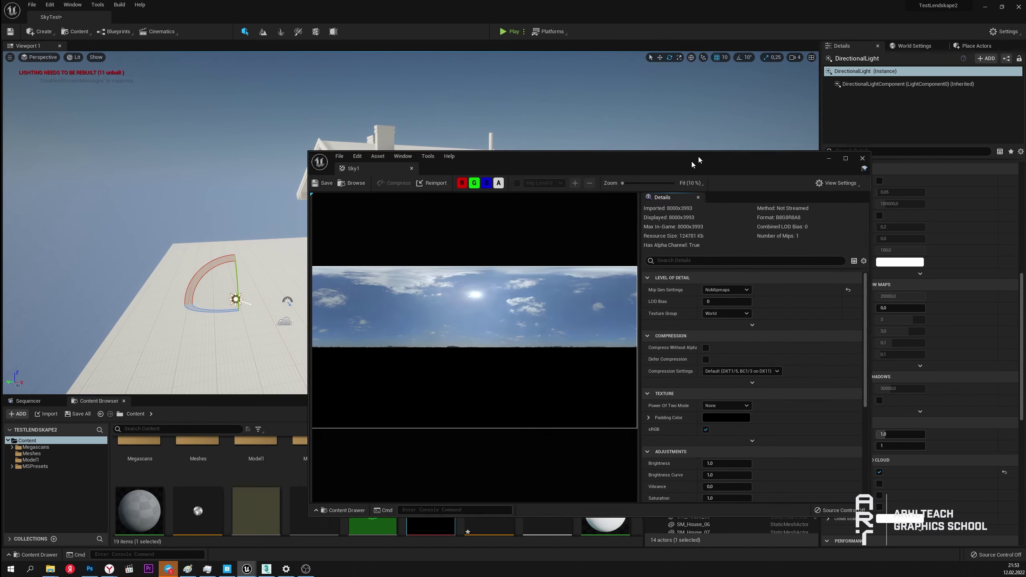
{"action": "left_click_drag", "start_coordinate": [694, 160], "coordinate": [623, 134]}
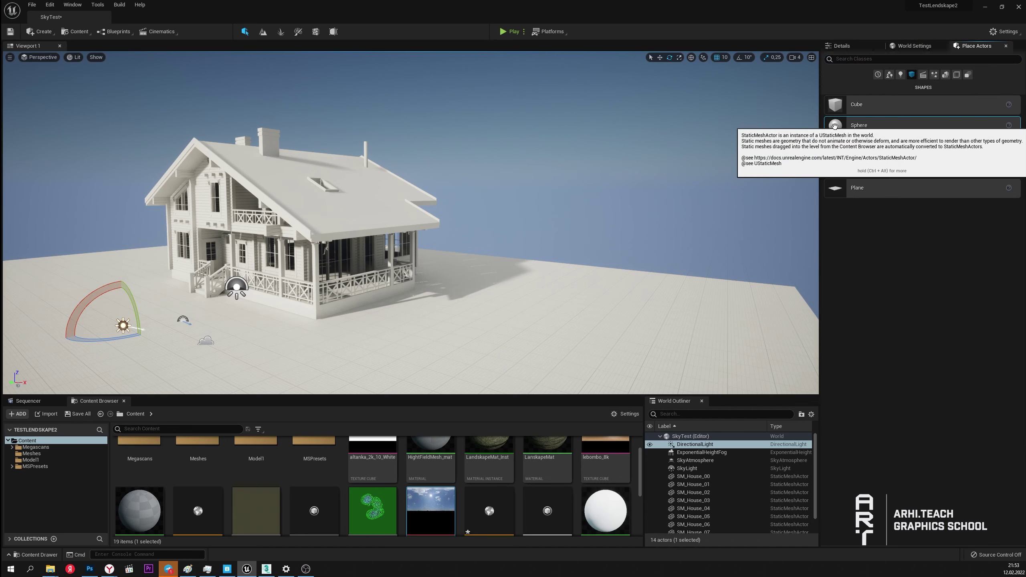
{"action": "mouse_move", "coordinate": [832, 121]}
{"action": "left_mouse_down"}
{"action": "mouse_move", "coordinate": [290, 313]}
{"action": "mouse_move", "coordinate": [283, 306]}
{"action": "left_mouse_up"}
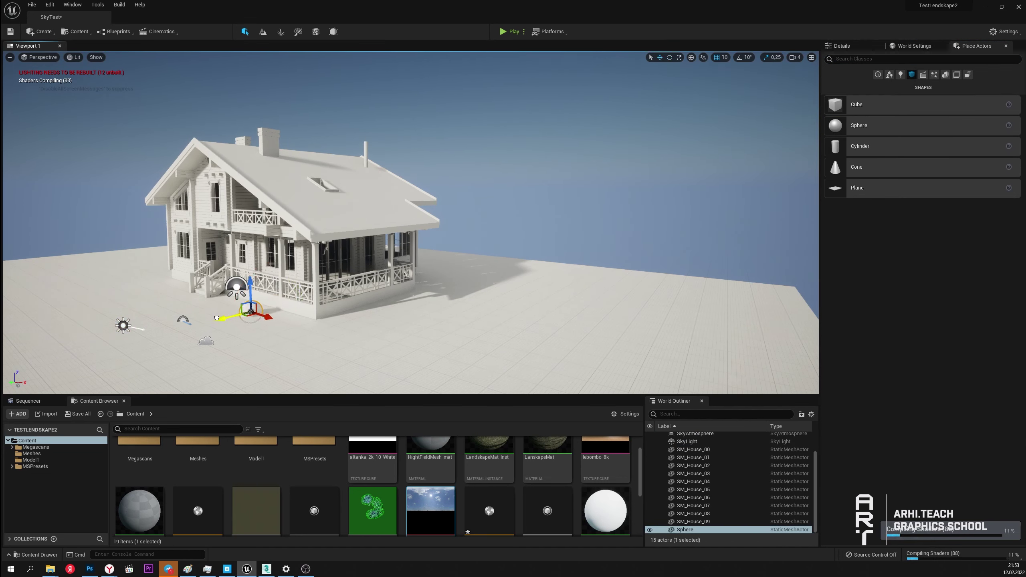
Step: Give the Sphere a uniform scale of 100 in its Details
{"action": "left_click", "coordinate": [909, 46]}
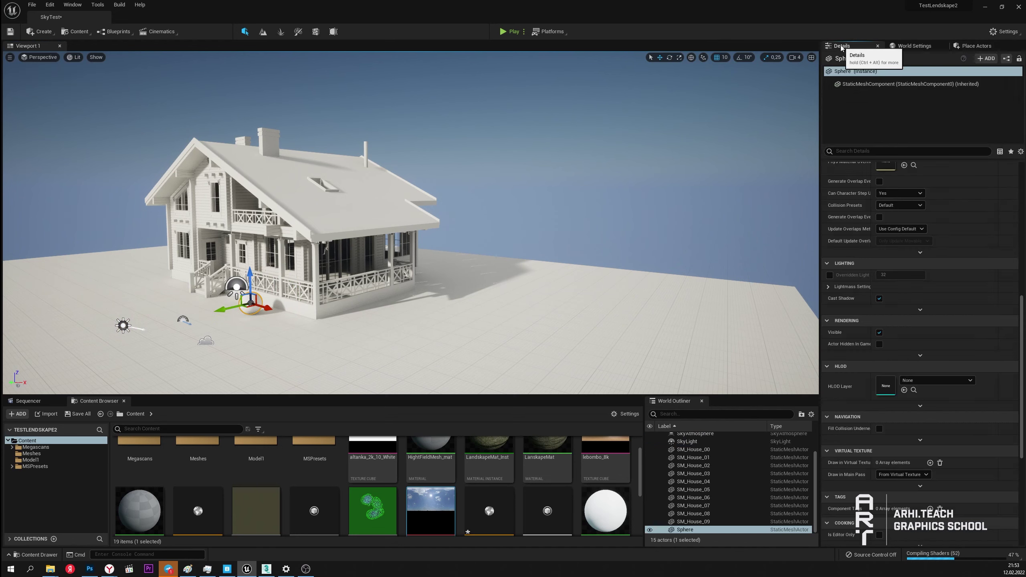
{"action": "left_click", "coordinate": [858, 49]}
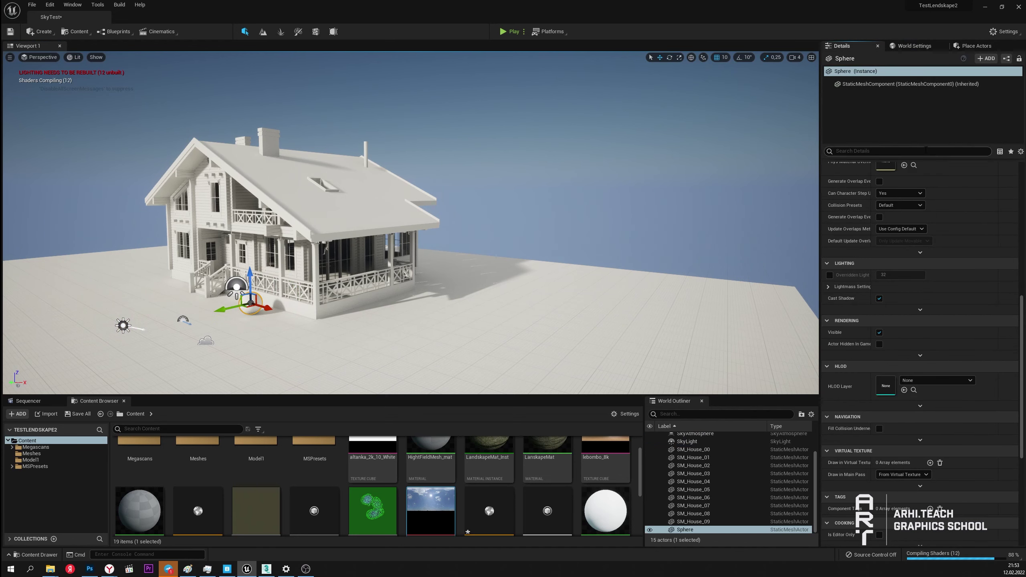
{"action": "scroll", "coordinate": [937, 212], "scroll_direction": "down", "scroll_amount": 3}
{"action": "scroll", "coordinate": [960, 272], "scroll_direction": "down", "scroll_amount": 3}
{"action": "scroll", "coordinate": [960, 272], "scroll_direction": "up", "scroll_amount": 5}
{"action": "type", "text": "100"}
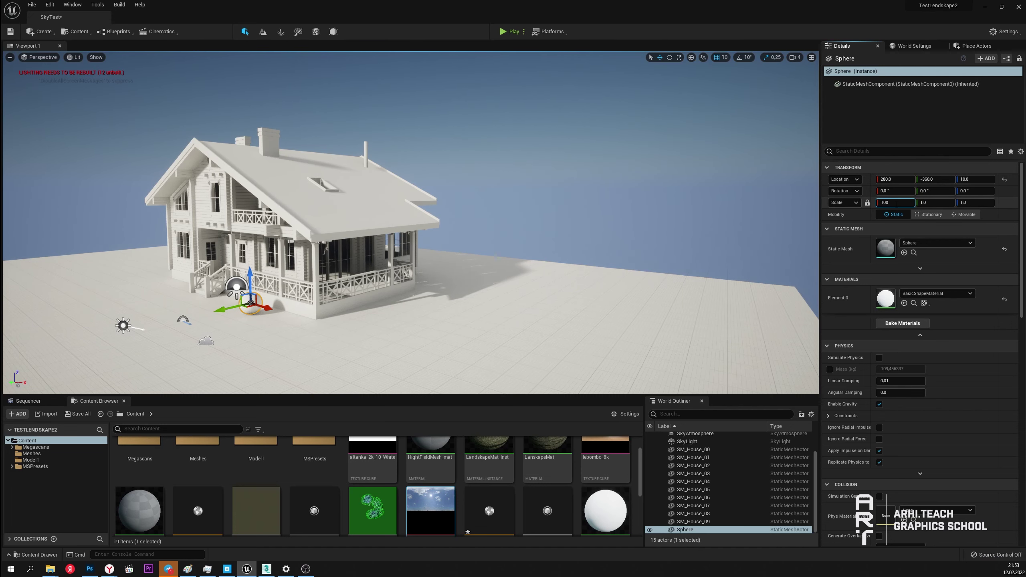
{"action": "key", "text": "Return"}
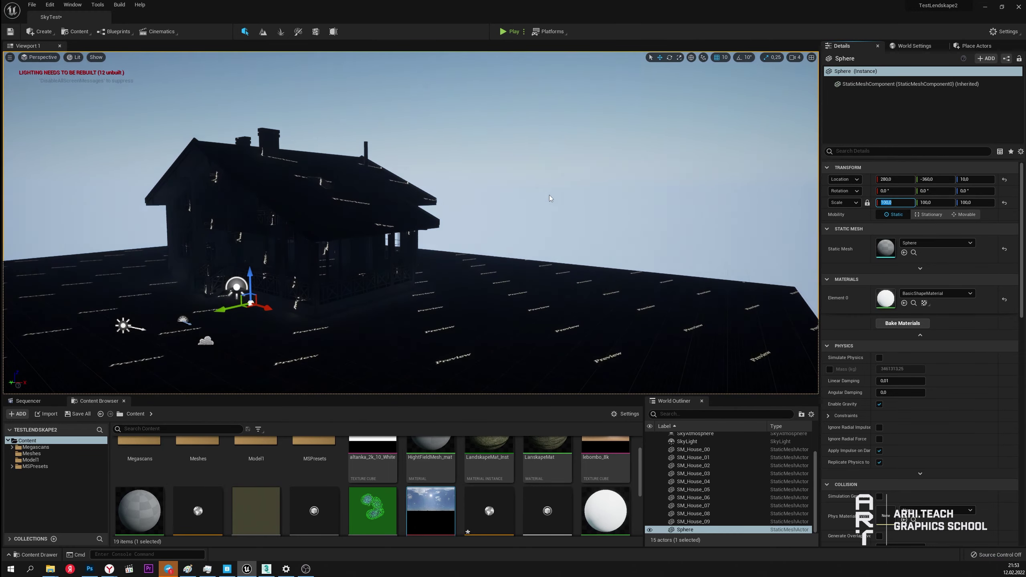
Step: Reselect the Sphere and uncheck Lighting > Cast Shadow
{"action": "right_click_drag", "start_coordinate": [519, 224], "coordinate": [519, 224]}
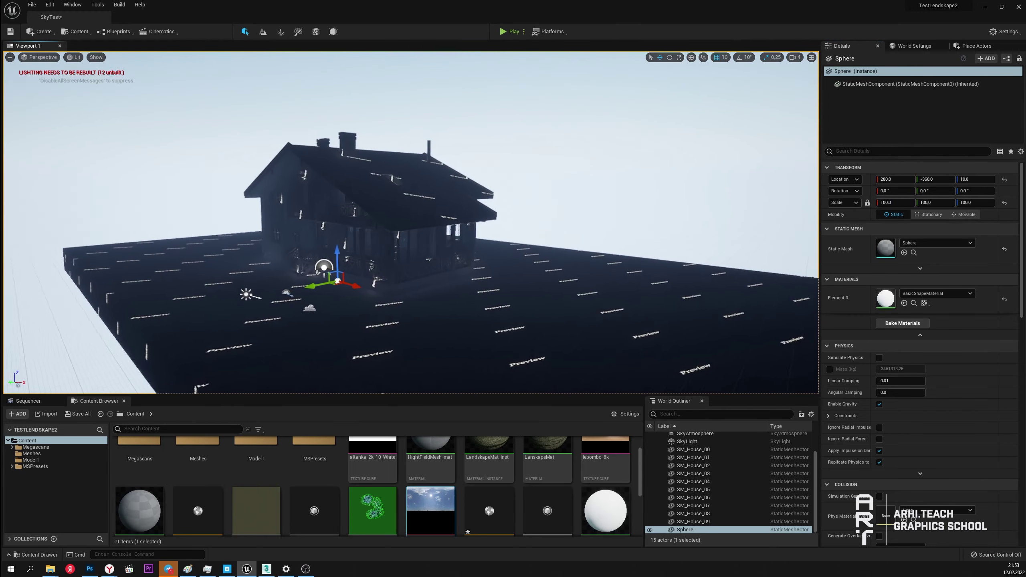
{"action": "key", "text": "Escape"}
{"action": "scroll", "coordinate": [709, 459], "scroll_direction": "down", "scroll_amount": 2}
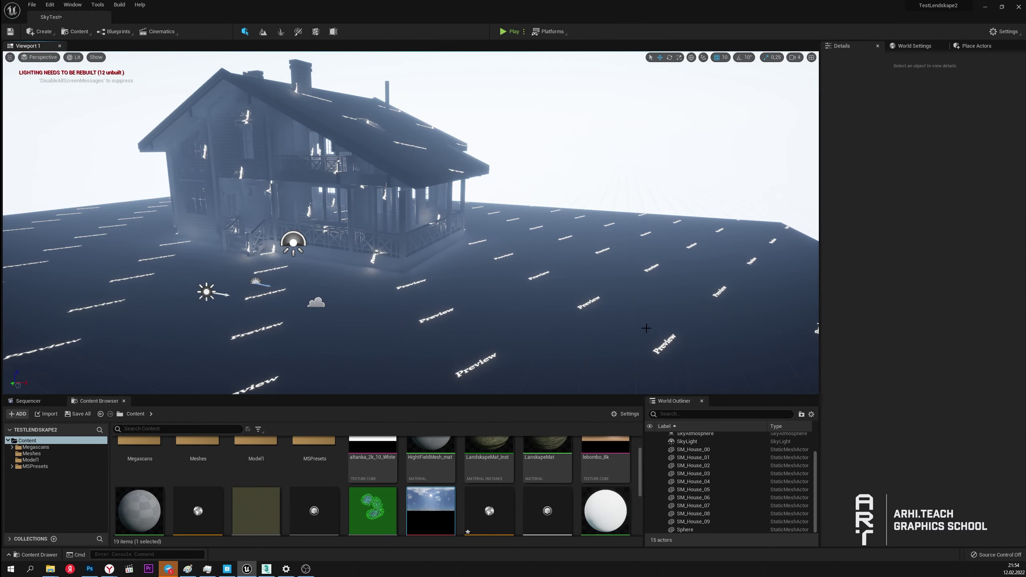
{"action": "left_click", "coordinate": [686, 529]}
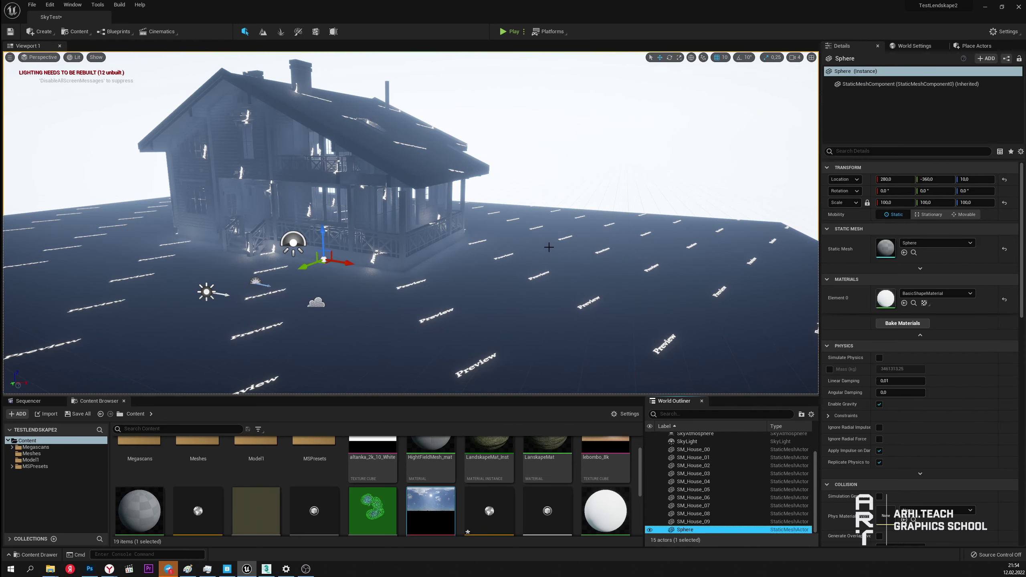
{"action": "mouse_move", "coordinate": [538, 241]}
{"action": "right_mouse_down"}
{"action": "mouse_move", "coordinate": [526, 231]}
{"action": "mouse_move", "coordinate": [535, 240]}
{"action": "right_mouse_up"}
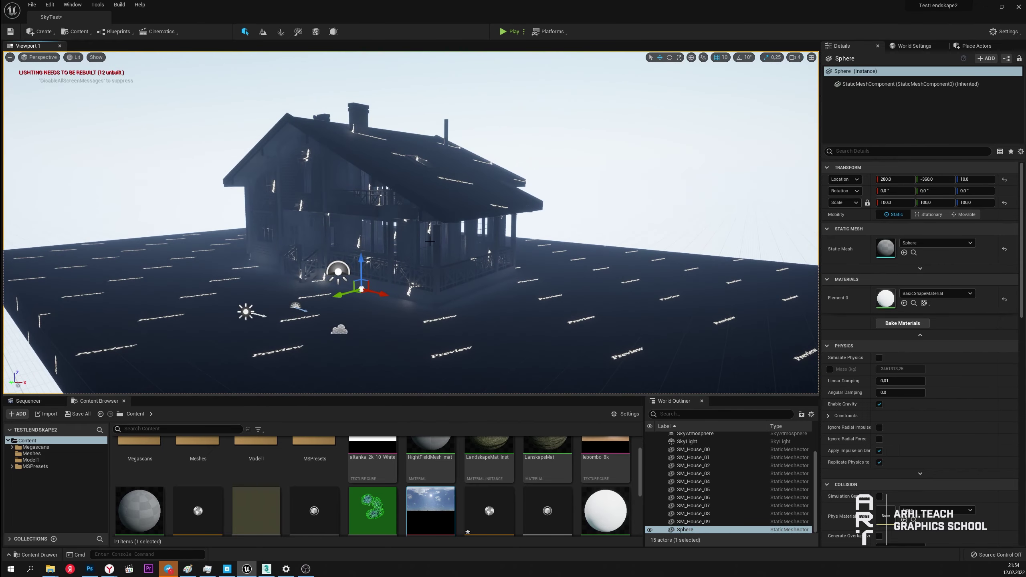
{"action": "scroll", "coordinate": [923, 438], "scroll_direction": "down", "scroll_amount": 3}
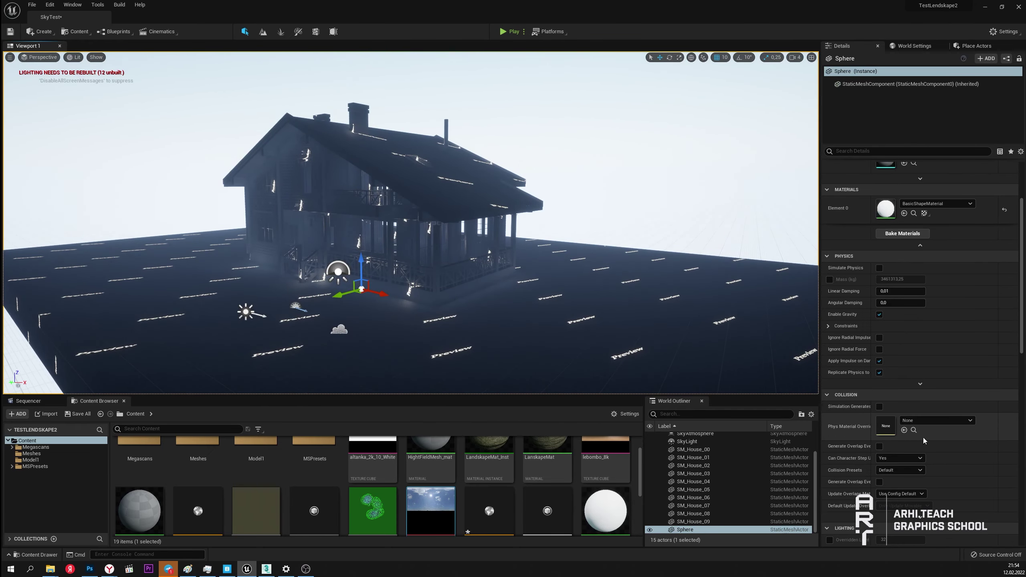
{"action": "scroll", "coordinate": [849, 395], "scroll_direction": "up", "scroll_amount": 3}
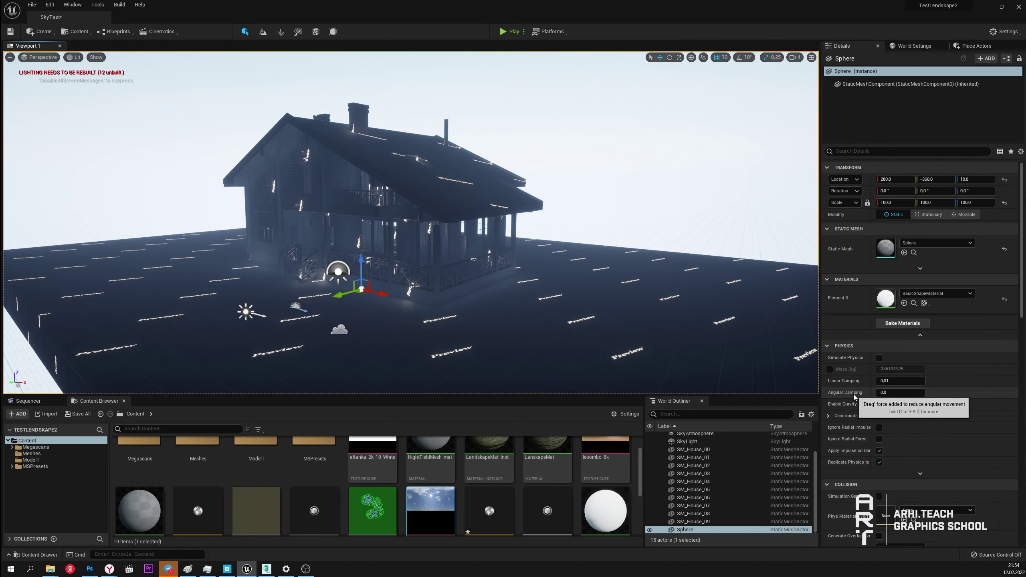
{"action": "scroll", "coordinate": [861, 457], "scroll_direction": "down", "scroll_amount": 5}
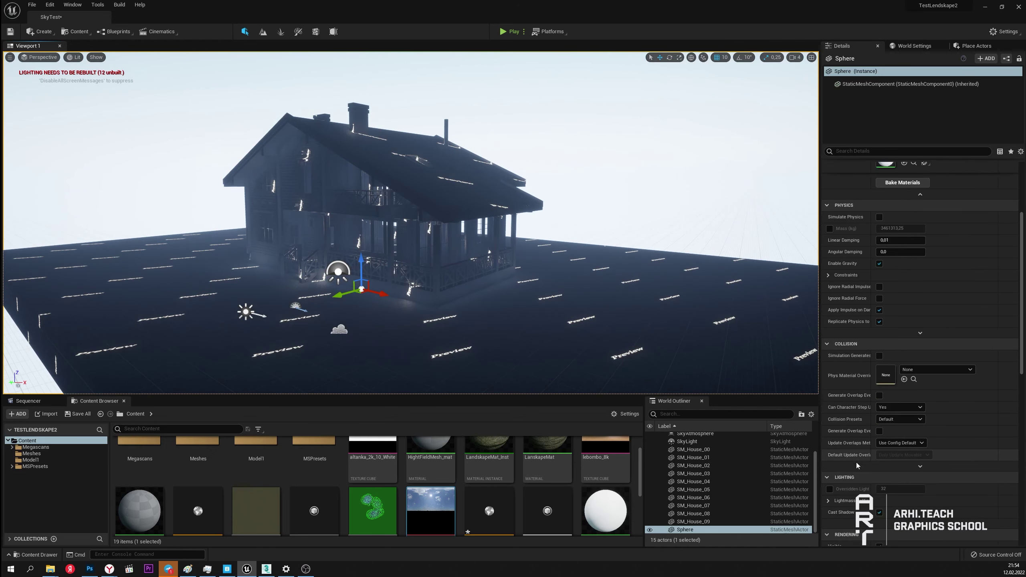
{"action": "scroll", "coordinate": [857, 463], "scroll_direction": "down", "scroll_amount": 4}
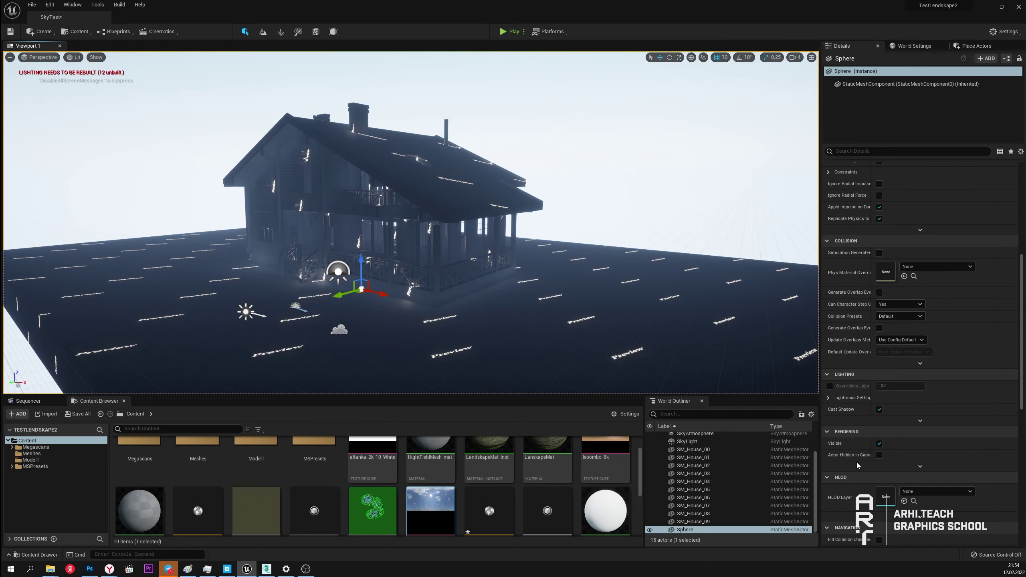
{"action": "left_click", "coordinate": [880, 410]}
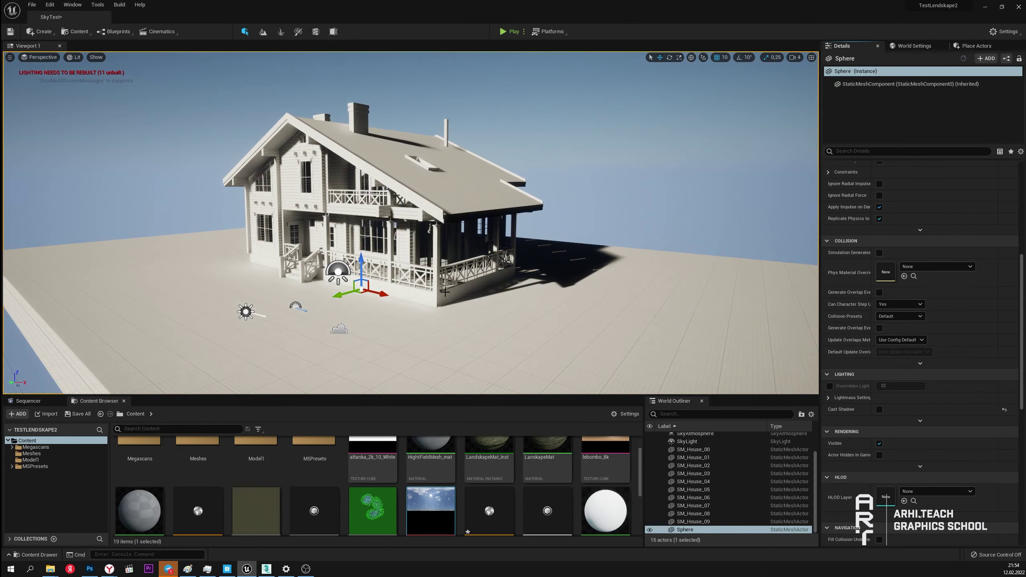
Step: Create a new material asset, NewMaterial1, in the Content Browser
{"action": "right_click_drag", "start_coordinate": [445, 292], "coordinate": [461, 351]}
{"action": "right_click", "coordinate": [460, 351]}
{"action": "key", "text": "Escape"}
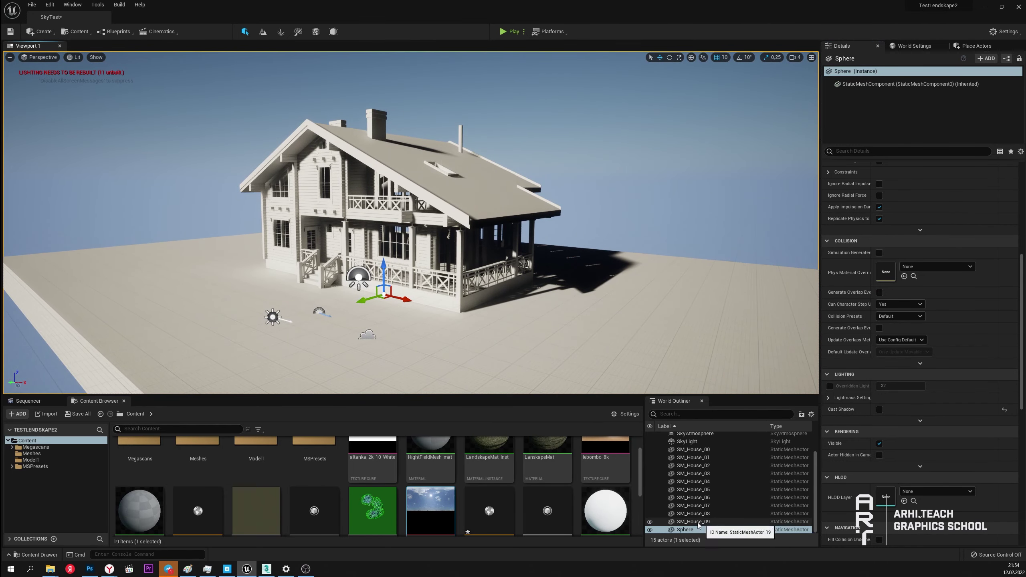
{"action": "scroll", "coordinate": [485, 493], "scroll_direction": "down", "scroll_amount": 2}
{"action": "right_click", "coordinate": [462, 523]}
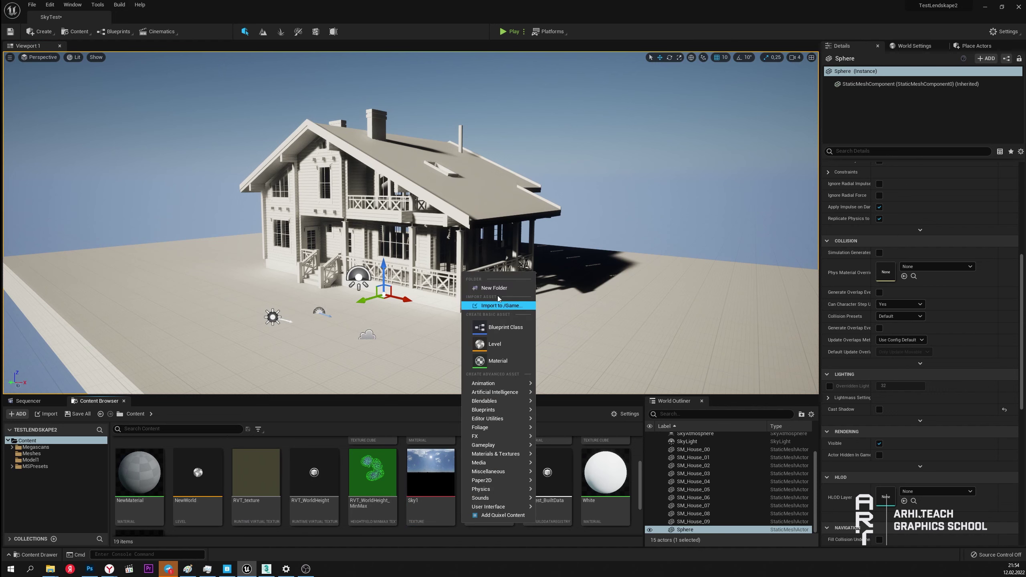
{"action": "left_click", "coordinate": [498, 361]}
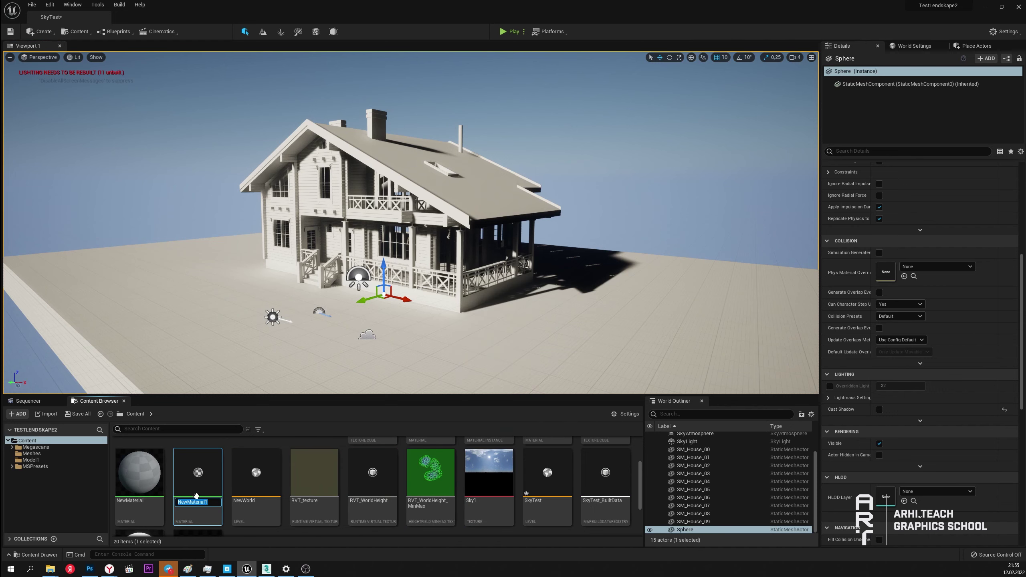
Step: Wire the Sky1 texture's RGB into Emissive Color, enable Two Sided, and save NewMaterial1
{"action": "double_click", "coordinate": [198, 477]}
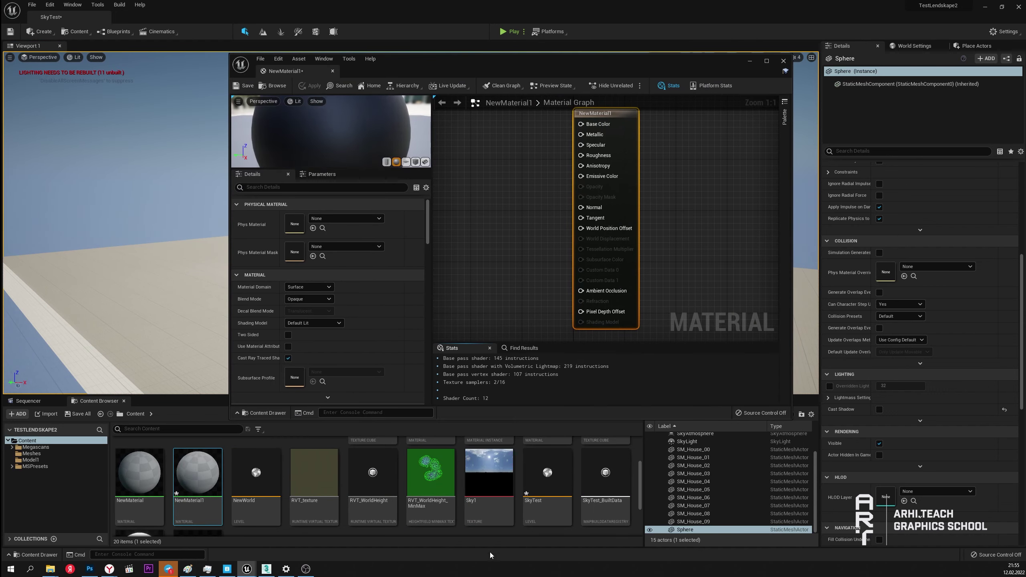
{"action": "mouse_move", "coordinate": [489, 473]}
{"action": "left_mouse_down"}
{"action": "mouse_move", "coordinate": [491, 176]}
{"action": "mouse_move", "coordinate": [496, 230]}
{"action": "left_mouse_up"}
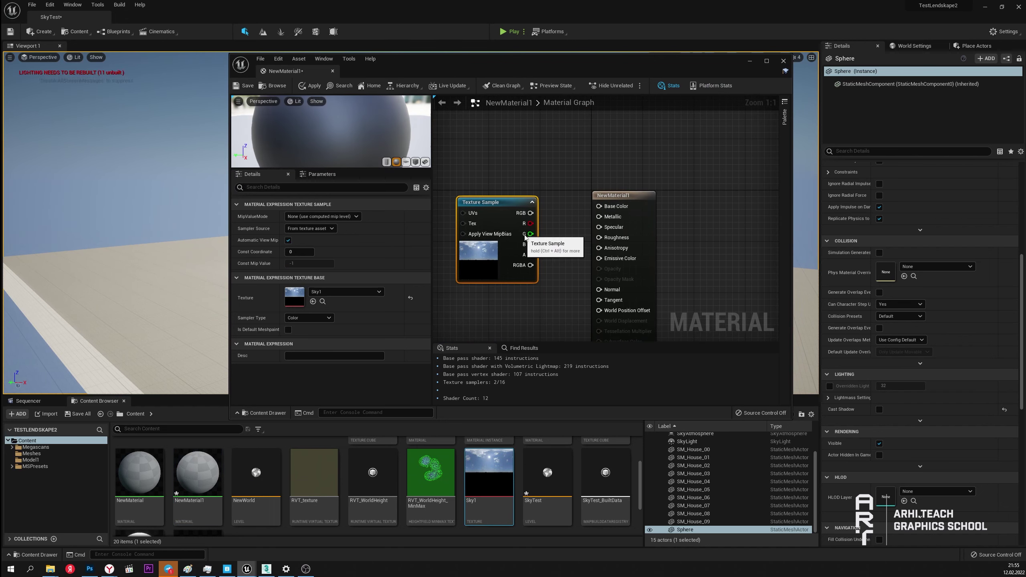
{"action": "mouse_move", "coordinate": [525, 177]}
{"action": "left_mouse_down"}
{"action": "mouse_move", "coordinate": [602, 227]}
{"action": "mouse_move", "coordinate": [594, 223]}
{"action": "left_mouse_up"}
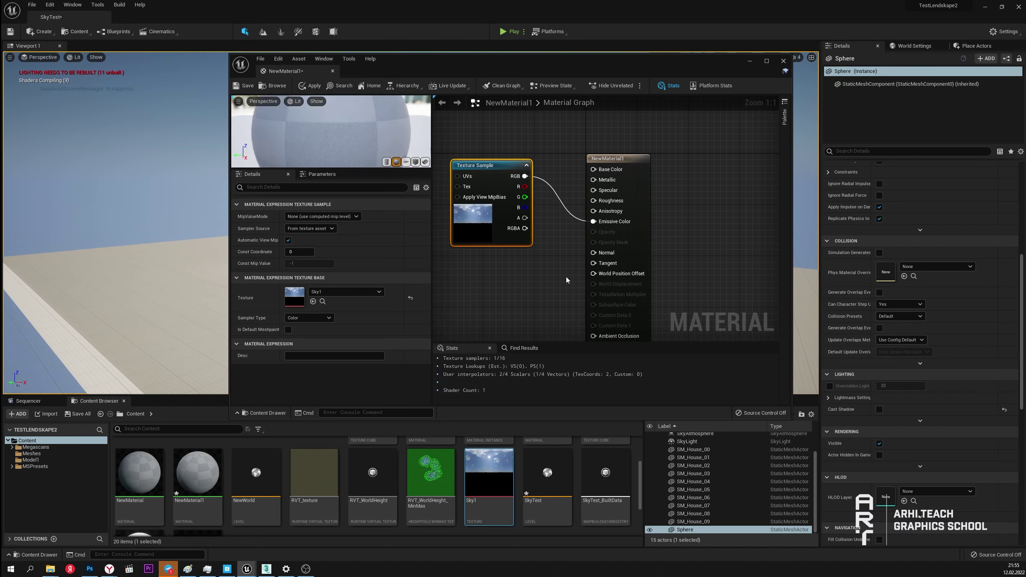
{"action": "left_click", "coordinate": [634, 158]}
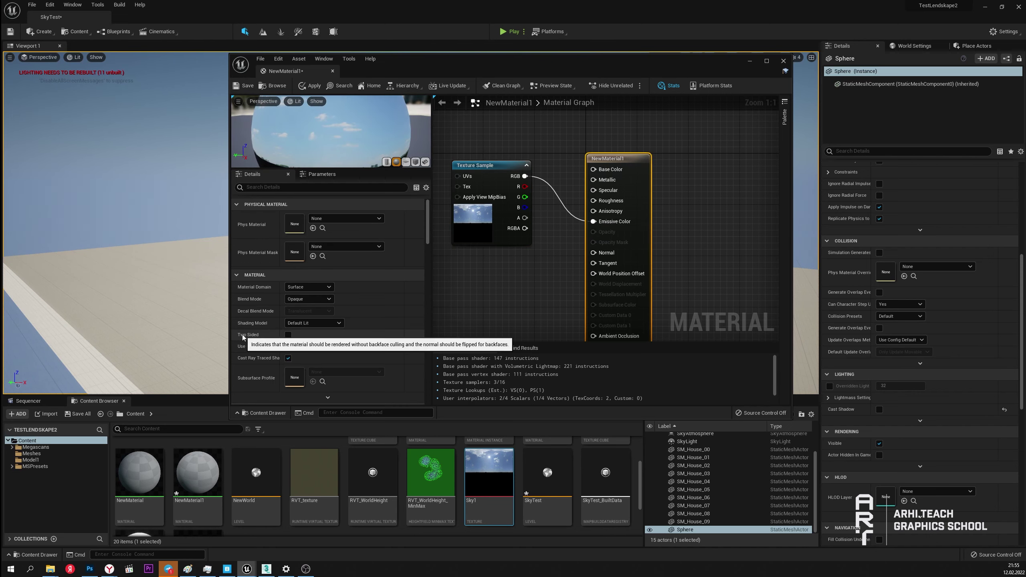
{"action": "left_click", "coordinate": [288, 334]}
{"action": "left_click", "coordinate": [246, 86]}
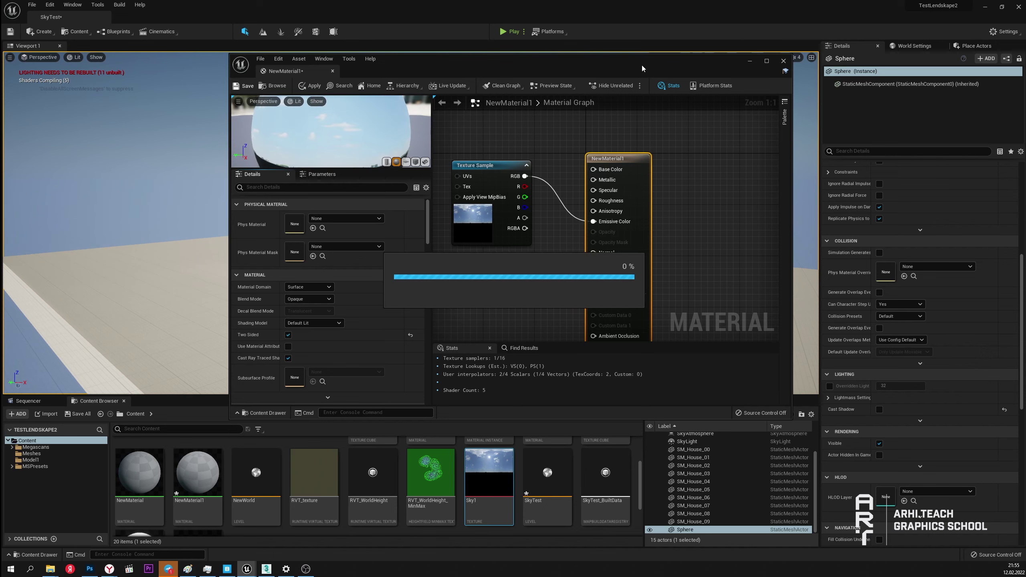
Step: Assign NewMaterial1 to the sphere's Element 0 material slot
{"action": "left_click_drag", "start_coordinate": [642, 62], "coordinate": [448, 75]}
{"action": "scroll", "coordinate": [874, 325], "scroll_direction": "up", "scroll_amount": 10}
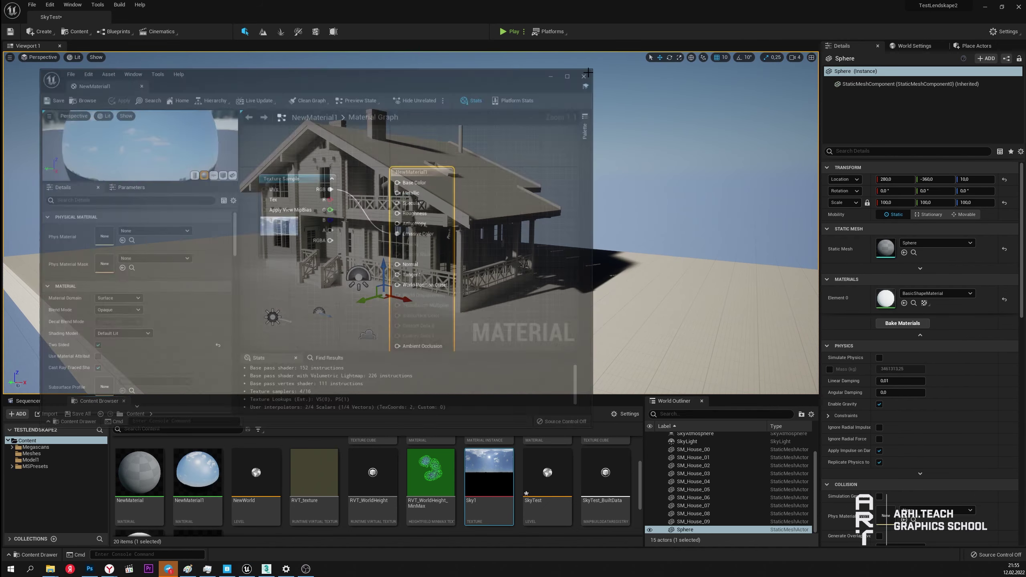
{"action": "left_click_drag", "start_coordinate": [184, 483], "coordinate": [889, 302]}
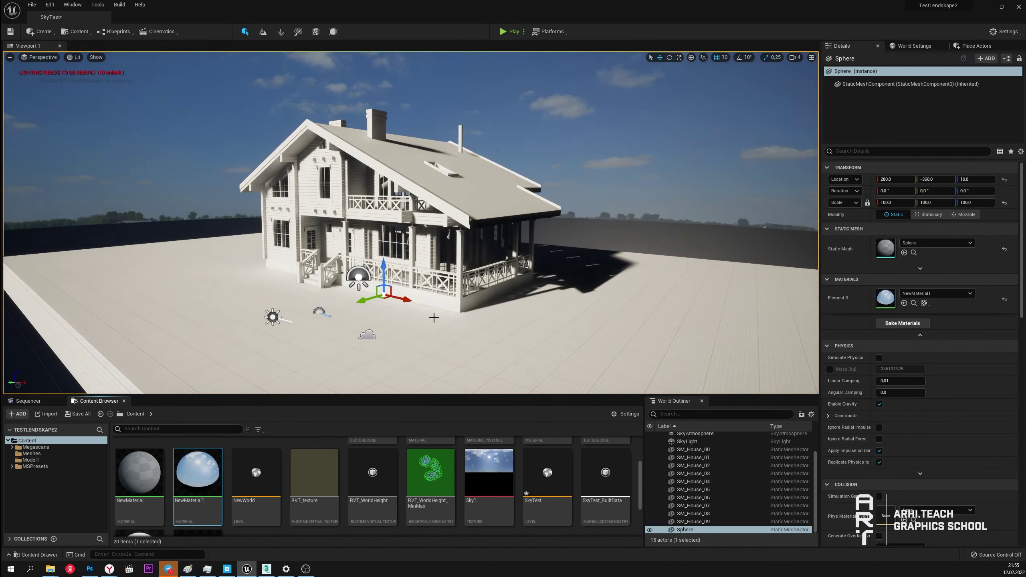
Step: Set the sky sphere's locked Scale to 500 on all axes
{"action": "mouse_move", "coordinate": [410, 227]}
{"action": "right_mouse_down"}
{"action": "mouse_move", "coordinate": [364, 226]}
{"action": "mouse_move", "coordinate": [444, 226]}
{"action": "right_mouse_up"}
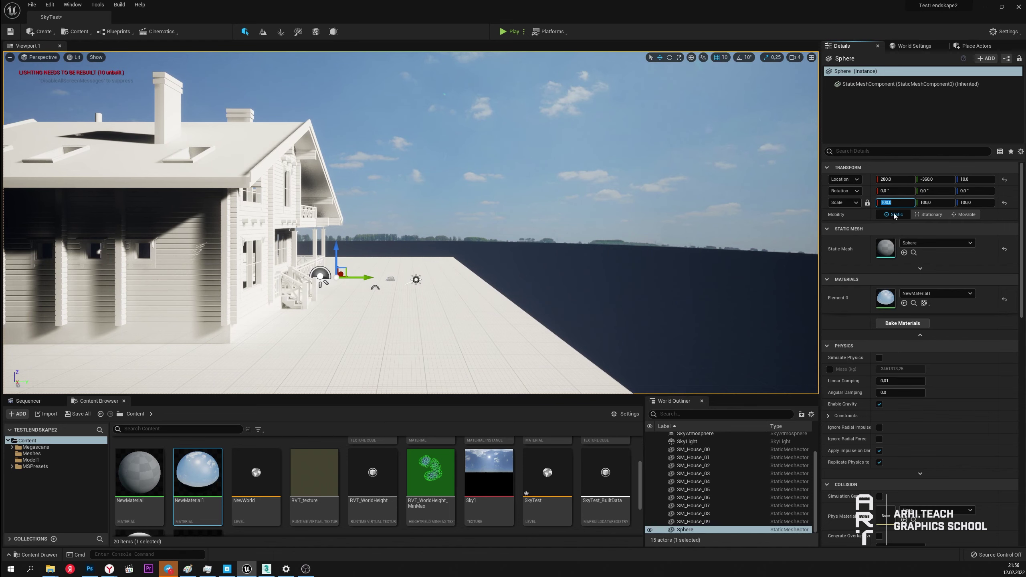
{"action": "mouse_move", "coordinate": [410, 227]}
{"action": "right_mouse_down"}
{"action": "mouse_move", "coordinate": [445, 202]}
{"action": "mouse_move", "coordinate": [444, 227]}
{"action": "right_mouse_up"}
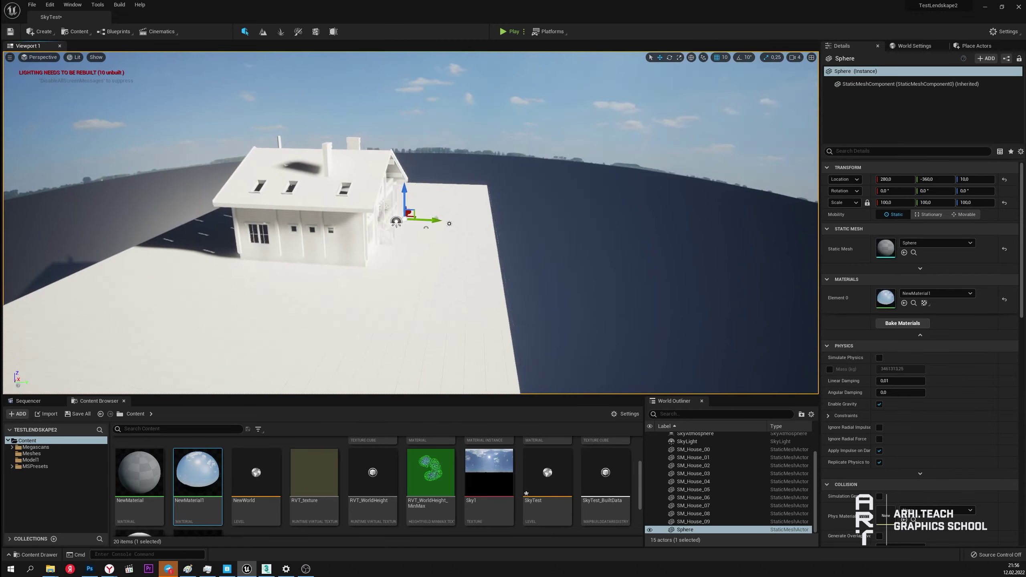
{"action": "type", "text": "50"}
{"action": "key", "text": "Return"}
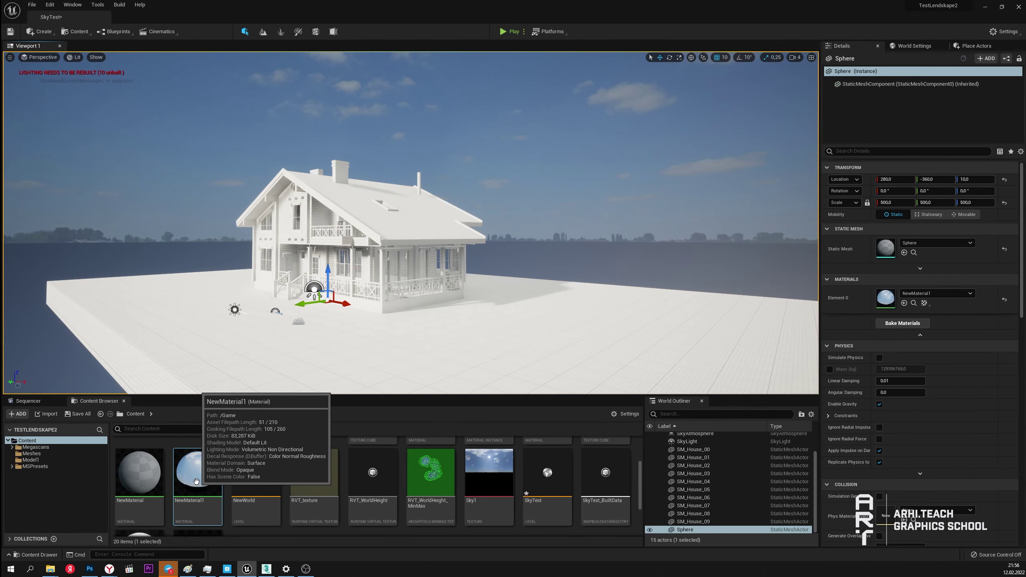
Step: Insert a Multiply node before Emissive Color, multiplying the Sky1 texture by a Constant of 2
{"action": "double_click", "coordinate": [198, 471]}
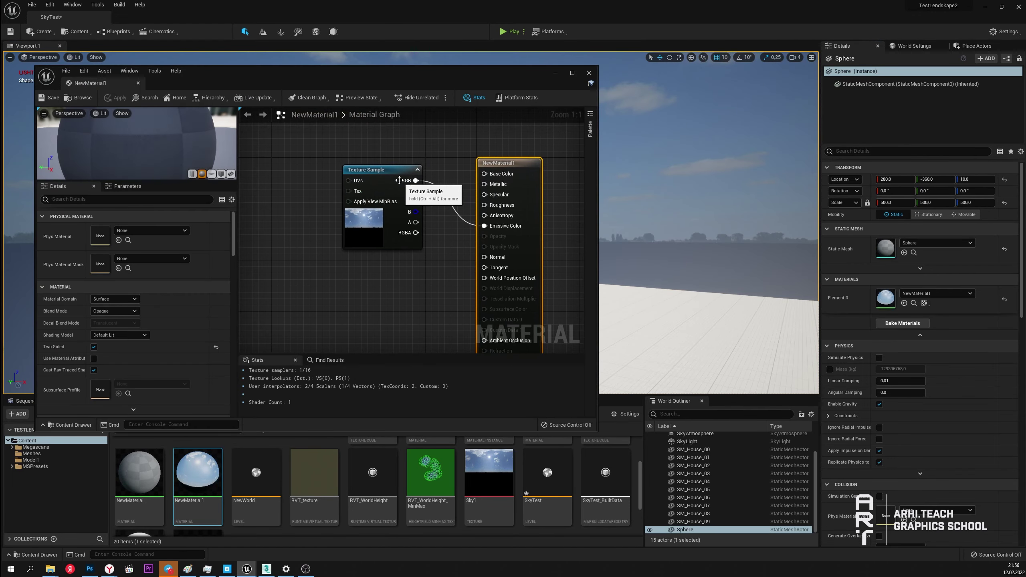
{"action": "left_click_drag", "start_coordinate": [392, 168], "coordinate": [325, 169]}
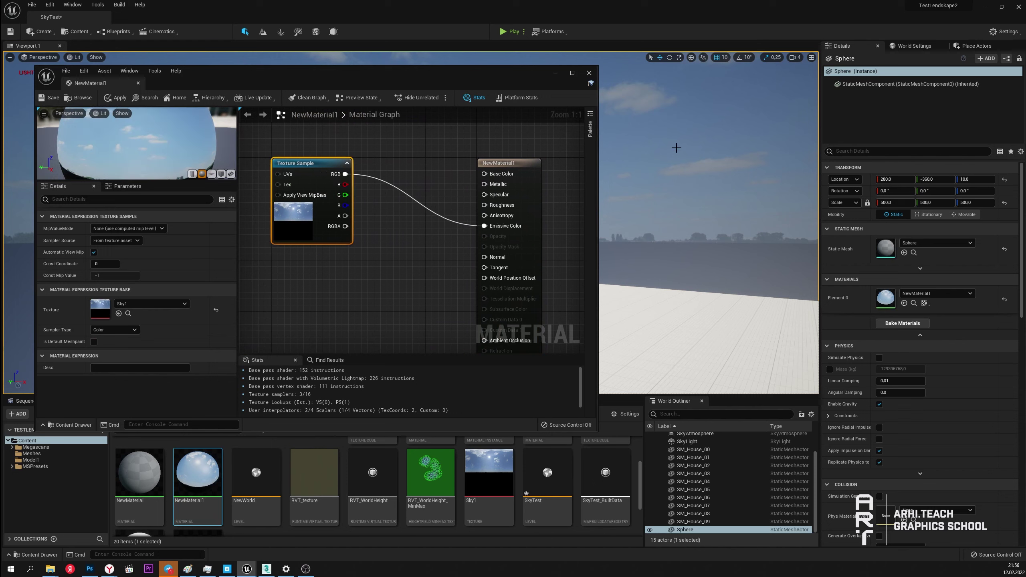
{"action": "key", "text": "m"}
{"action": "left_click", "coordinate": [406, 243]}
{"action": "left_click_drag", "start_coordinate": [488, 229], "coordinate": [485, 226]}
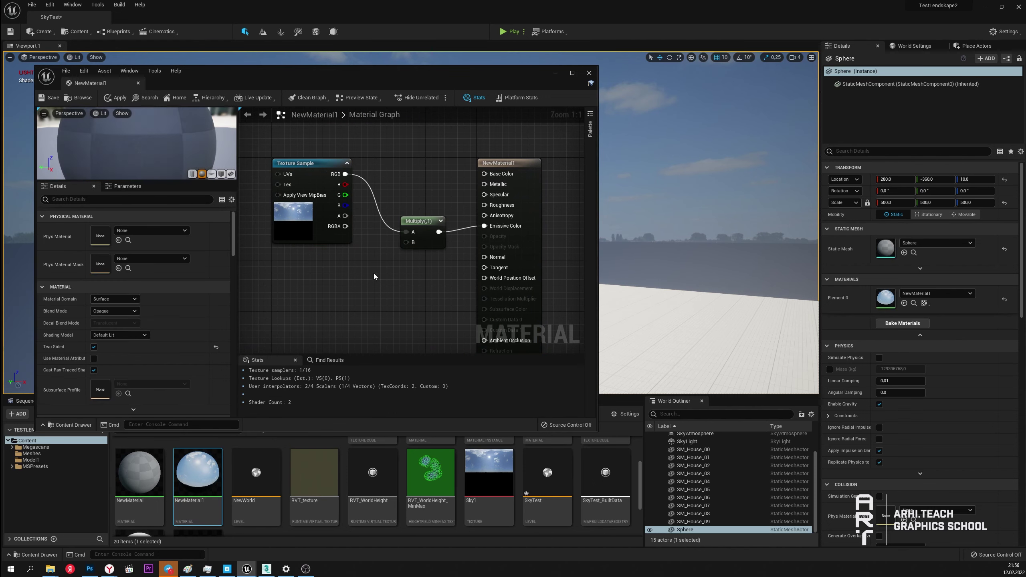
{"action": "key", "text": "1"}
{"action": "left_click", "coordinate": [382, 281]}
{"action": "left_click_drag", "start_coordinate": [387, 289], "coordinate": [406, 242]}
{"action": "left_click", "coordinate": [115, 228]}
{"action": "type", "text": "2"}
{"action": "key", "text": "Return"}
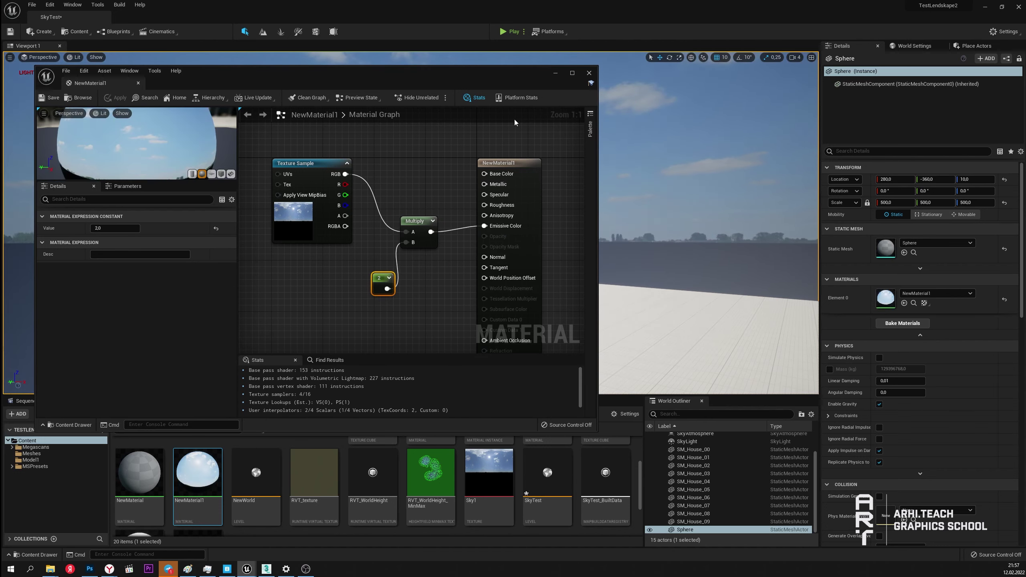
Step: Change the multiplier Constant to 4 and save NewMaterial1
{"action": "left_click_drag", "start_coordinate": [458, 76], "coordinate": [480, 163]}
{"action": "left_click", "coordinate": [134, 316]}
{"action": "type", "text": "4"}
{"action": "key", "text": "Return"}
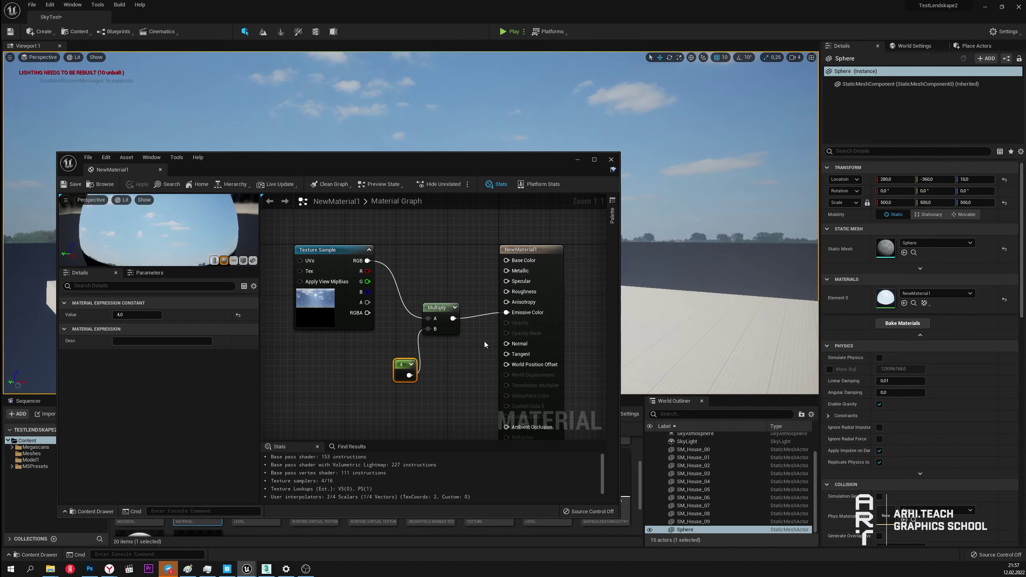
{"action": "left_click", "coordinate": [578, 159]}
{"action": "right_click_drag", "start_coordinate": [404, 222], "coordinate": [404, 182]}
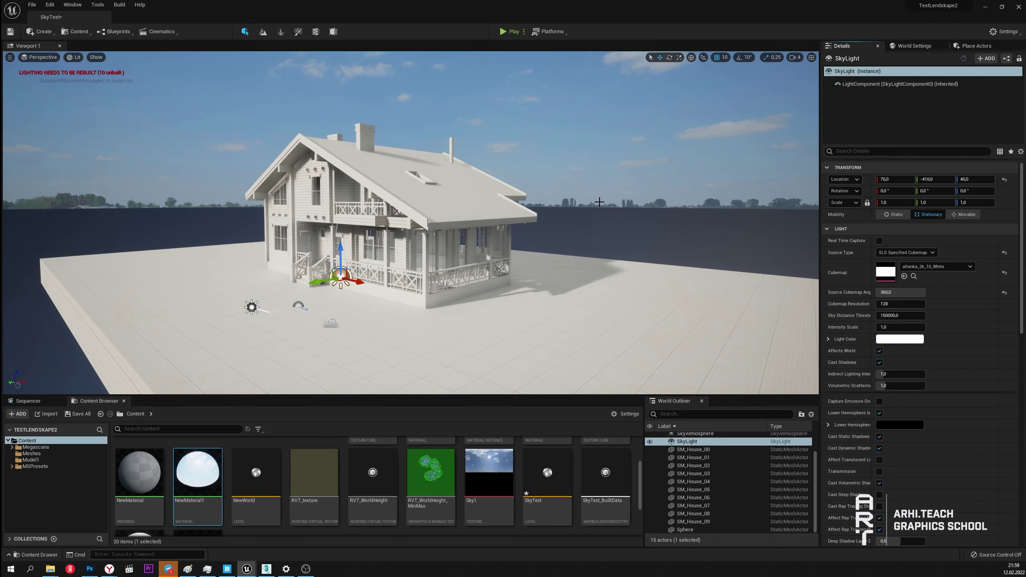
Step: Delete the Exponential Height Fog and the SkyAtmosphere from the level
{"action": "left_click", "coordinate": [330, 326]}
{"action": "right_click_drag", "start_coordinate": [464, 310], "coordinate": [460, 312]}
{"action": "key", "text": "Delete"}
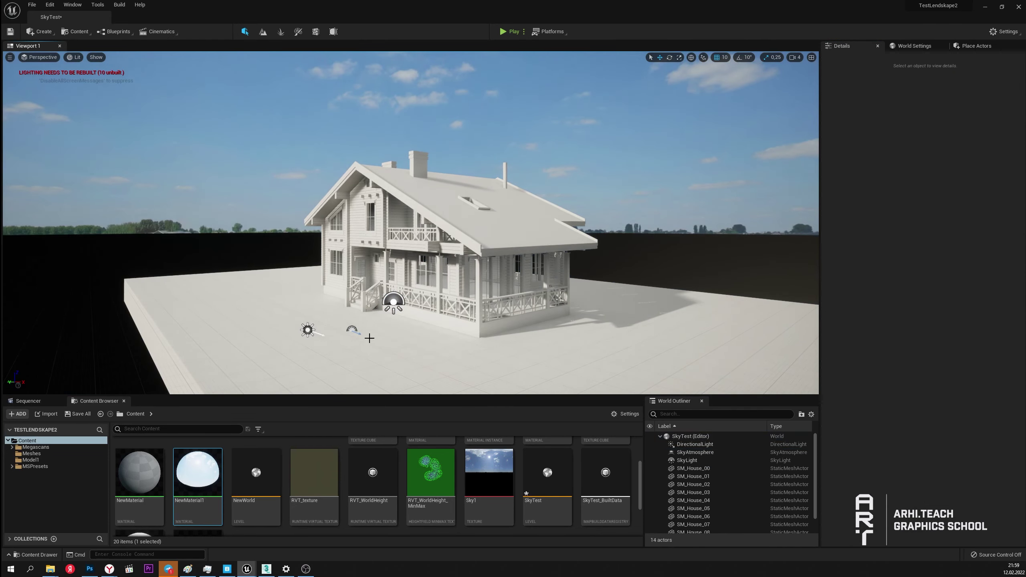
{"action": "left_click", "coordinate": [353, 329]}
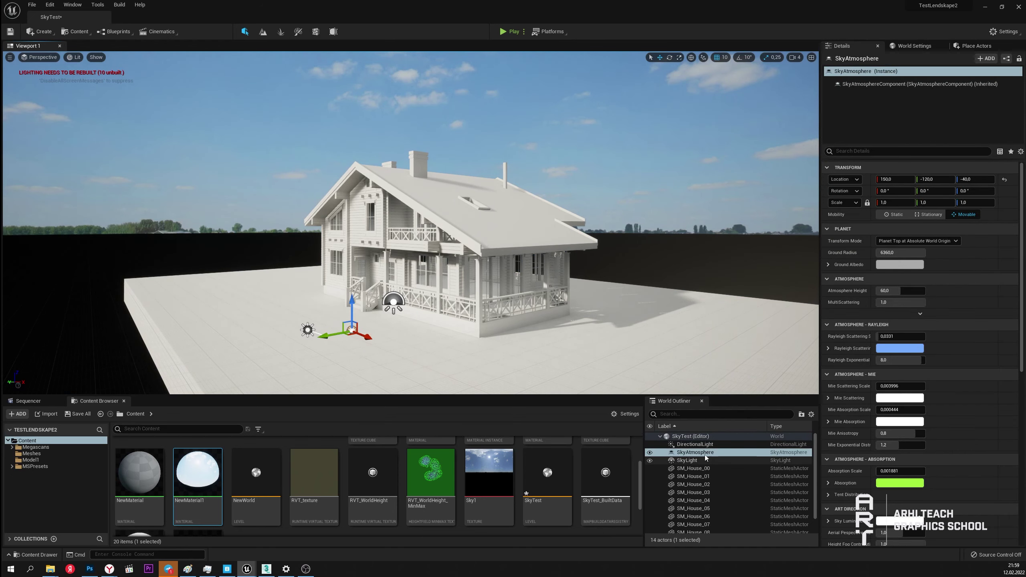
{"action": "key", "text": "Delete"}
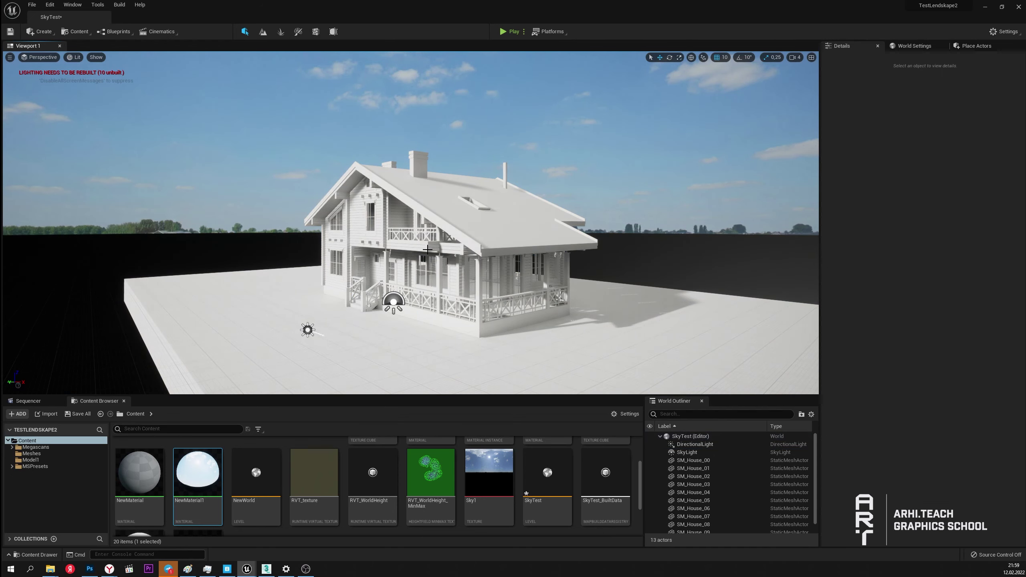
Step: Select the SkyLight, then the DirectionalLight, to inspect their settings
{"action": "right_click_drag", "start_coordinate": [427, 249], "coordinate": [416, 250]}
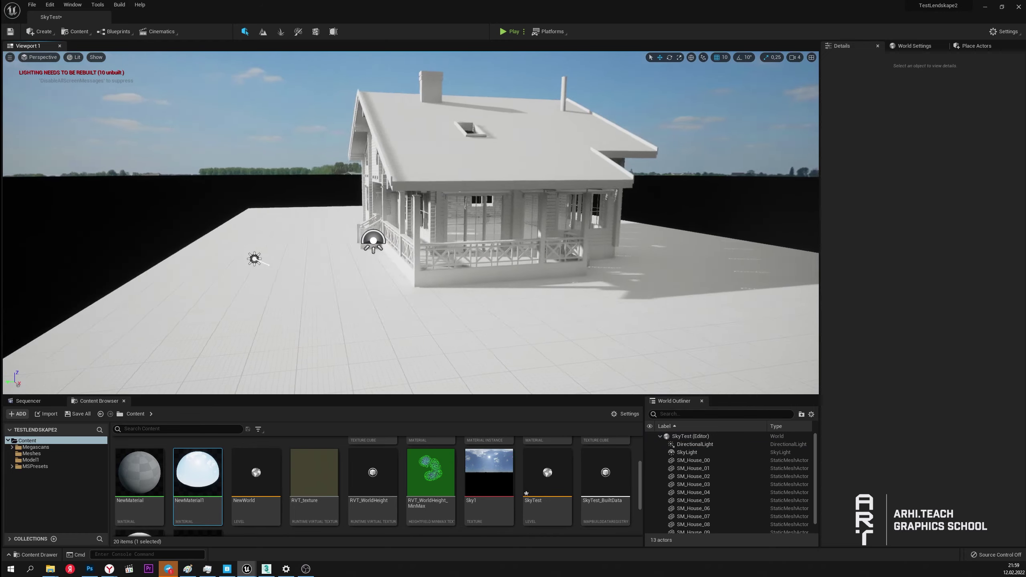
{"action": "right_click_drag", "start_coordinate": [416, 250], "coordinate": [309, 256]}
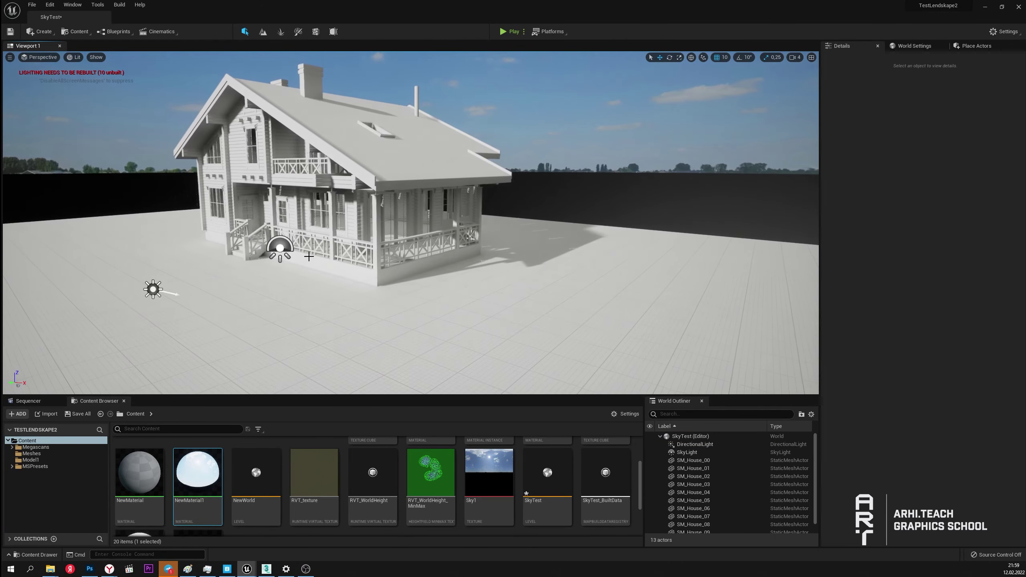
{"action": "left_click", "coordinate": [280, 249]}
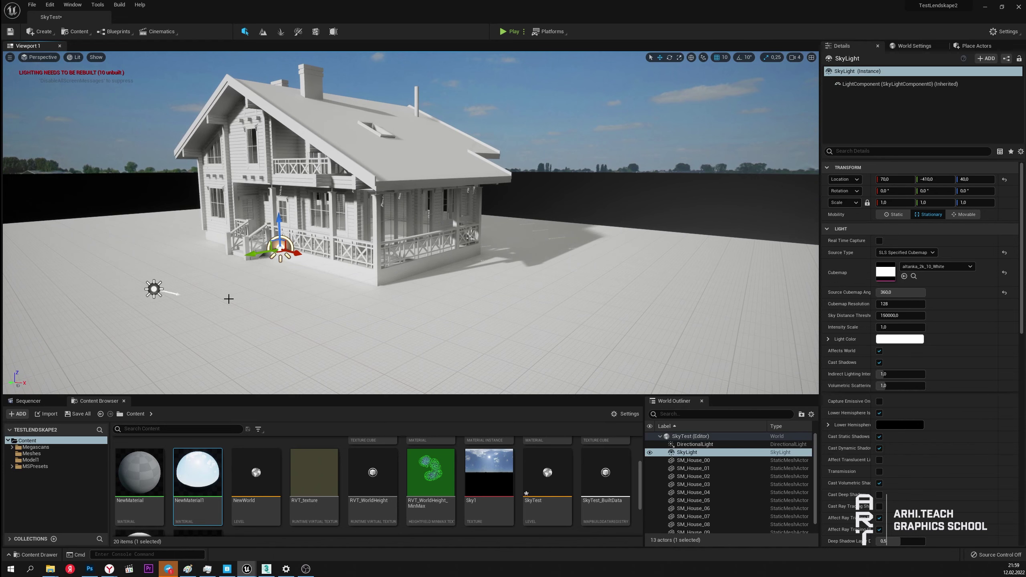
{"action": "left_click", "coordinate": [154, 288]}
{"action": "right_click_drag", "start_coordinate": [153, 289], "coordinate": [225, 314]}
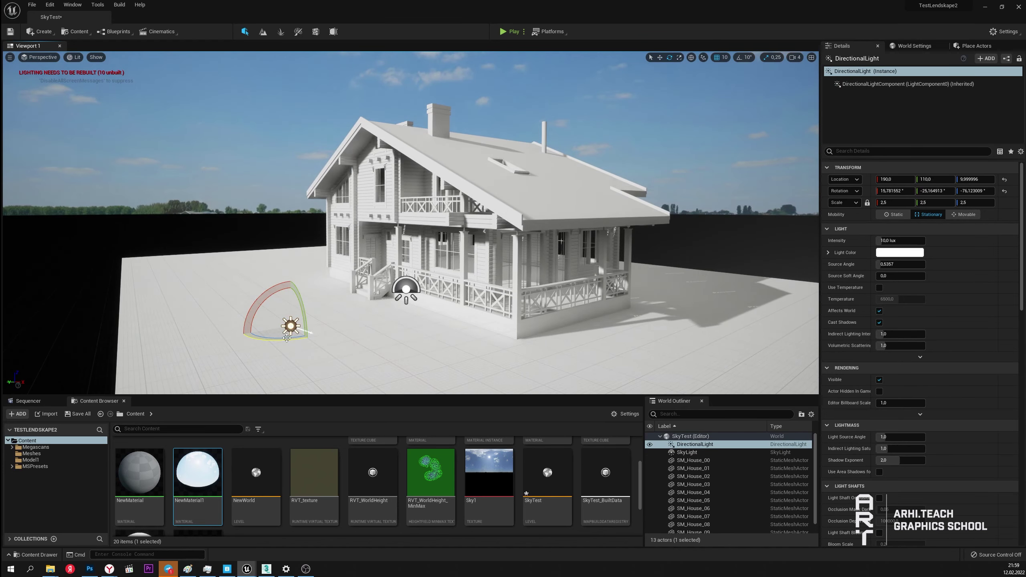
Step: Rotate the DirectionalLight's yaw so the house's shadows fall in a new direction
{"action": "left_click_drag", "start_coordinate": [287, 338], "coordinate": [499, 268]}
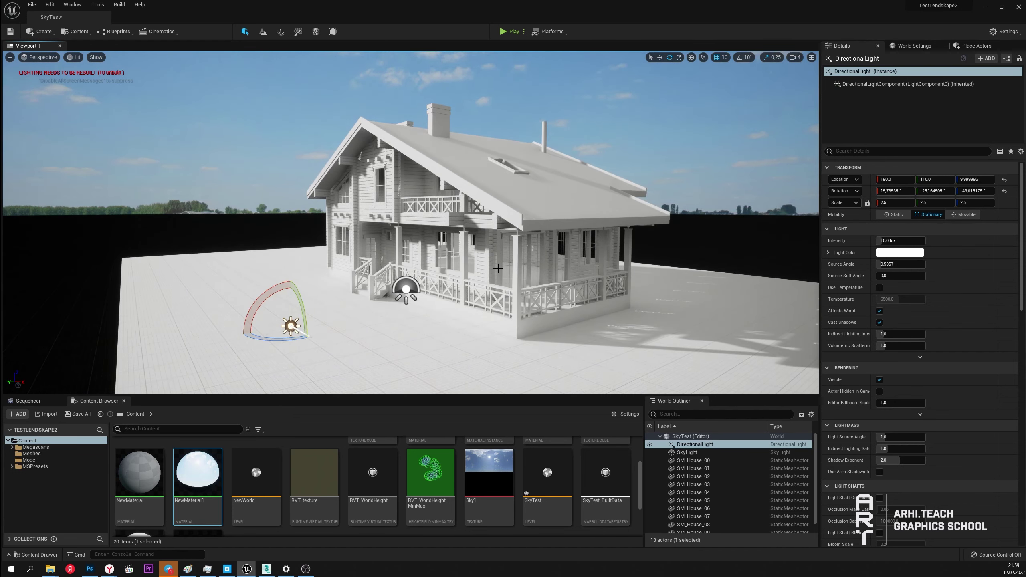
{"action": "right_click_drag", "start_coordinate": [498, 269], "coordinate": [334, 282]}
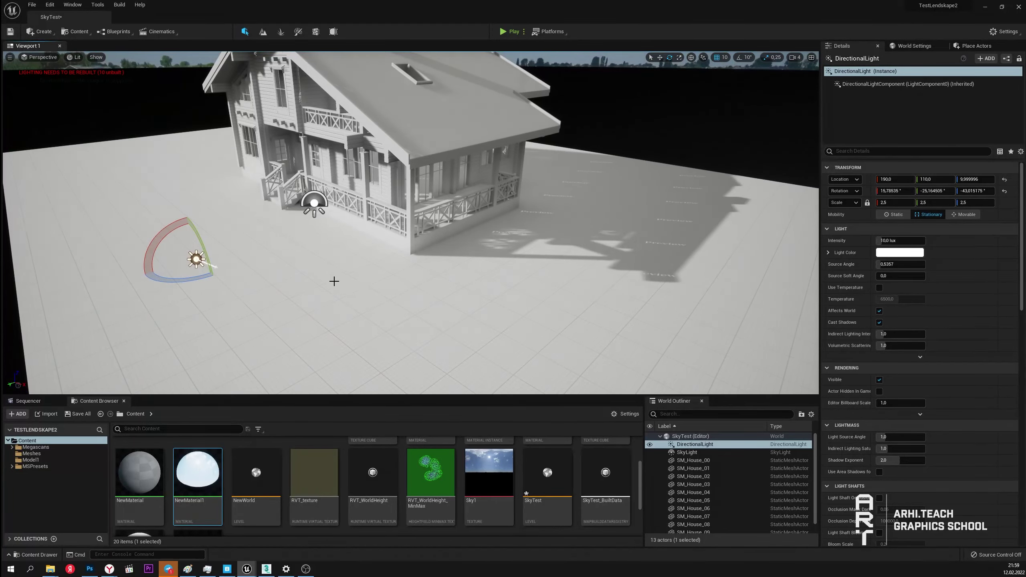
{"action": "scroll", "coordinate": [559, 195], "scroll_direction": "up", "scroll_amount": 5}
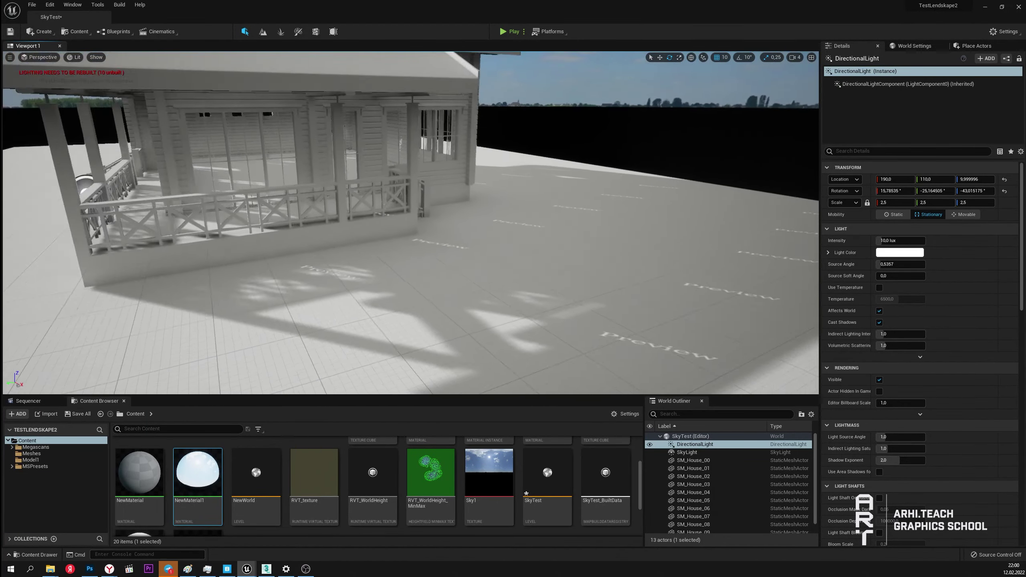
{"action": "scroll", "coordinate": [474, 197], "scroll_direction": "up", "scroll_amount": 3}
{"action": "scroll", "coordinate": [641, 248], "scroll_direction": "down", "scroll_amount": 5}
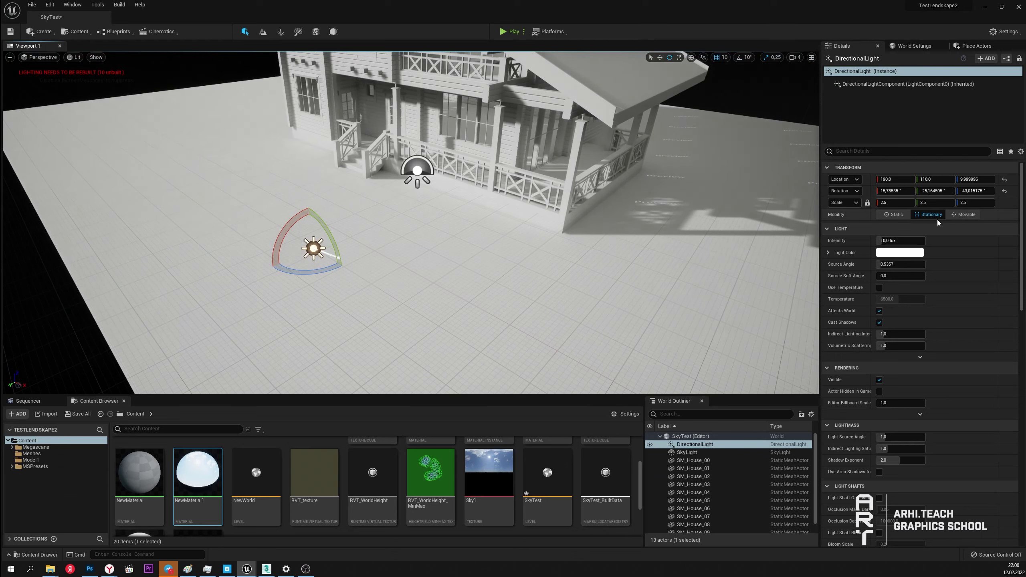
Step: Switch the sun light's Mobility to Movable, then to Static
{"action": "left_click", "coordinate": [965, 215]}
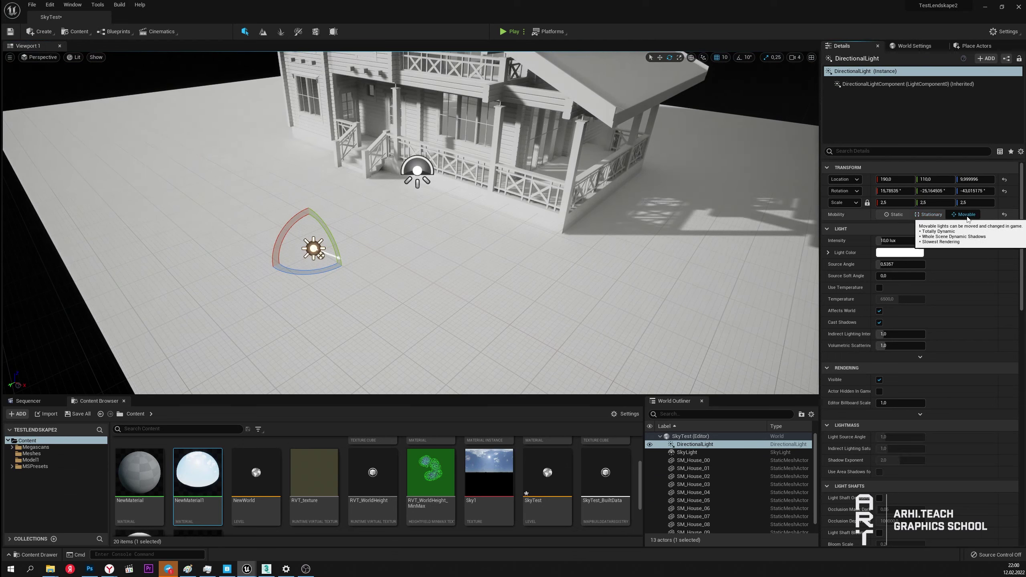
{"action": "scroll", "coordinate": [618, 214], "scroll_direction": "up", "scroll_amount": 5}
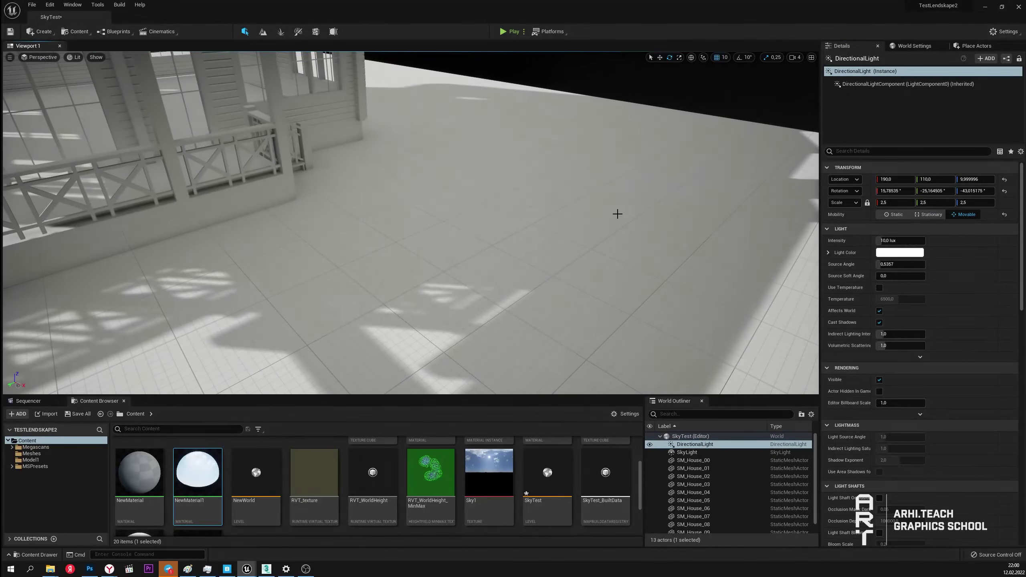
{"action": "scroll", "coordinate": [568, 202], "scroll_direction": "down", "scroll_amount": 5}
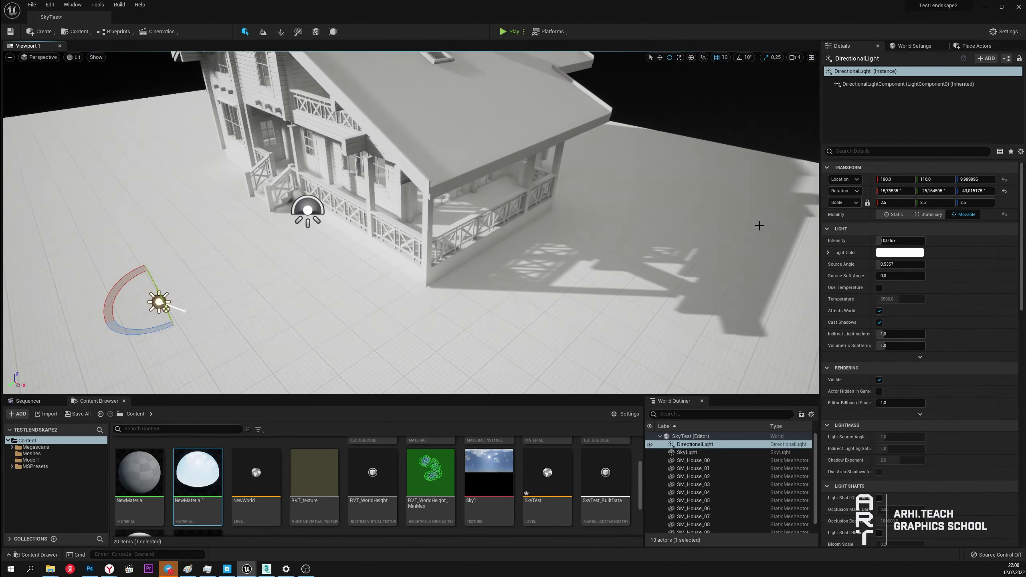
{"action": "left_click", "coordinate": [894, 215]}
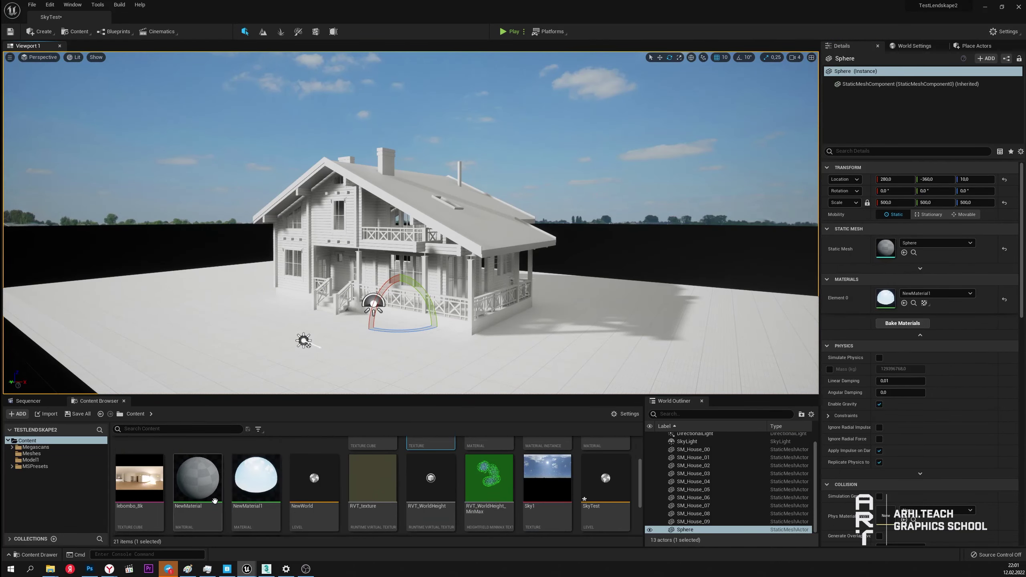
Step: Set NewMaterial1's Texture Sample node to use the cloud_layers texture instead of Sky1
{"action": "double_click", "coordinate": [256, 479]}
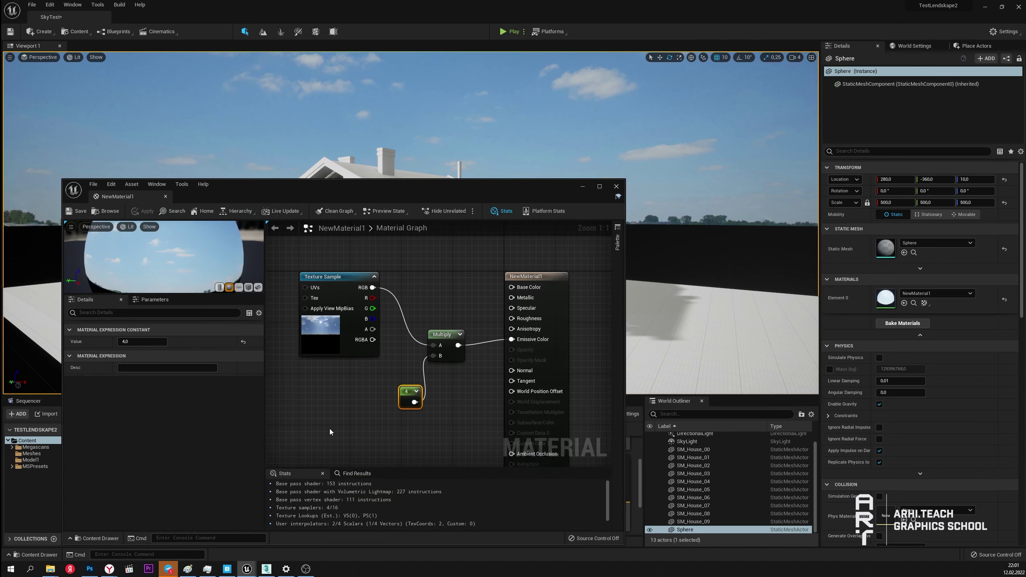
{"action": "left_click", "coordinate": [351, 283]}
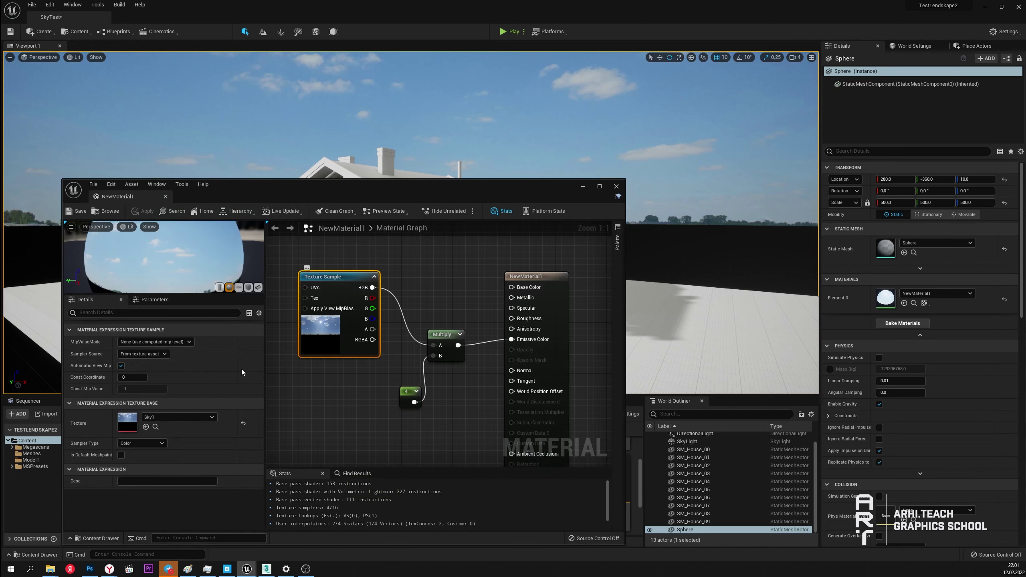
{"action": "left_click", "coordinate": [189, 419]}
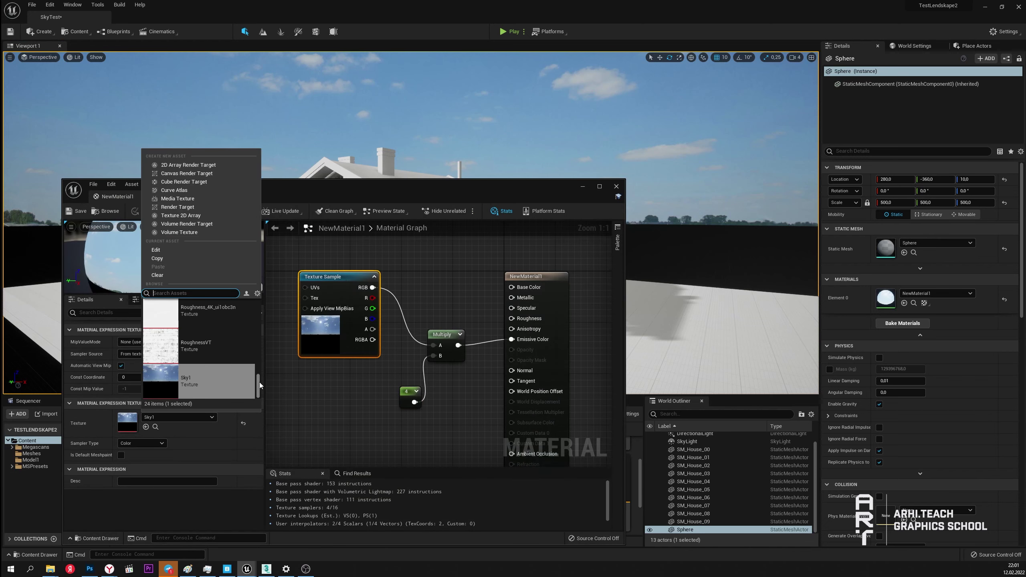
{"action": "mouse_move", "coordinate": [260, 382]}
{"action": "left_mouse_down"}
{"action": "mouse_move", "coordinate": [261, 352]}
{"action": "mouse_move", "coordinate": [190, 451]}
{"action": "left_mouse_up"}
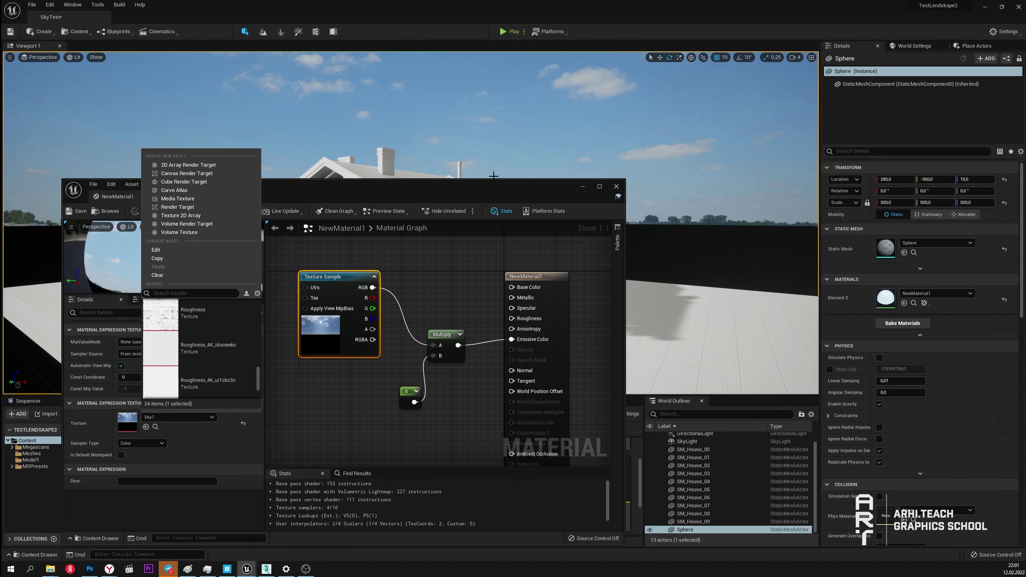
{"action": "left_click_drag", "start_coordinate": [471, 190], "coordinate": [488, 59]}
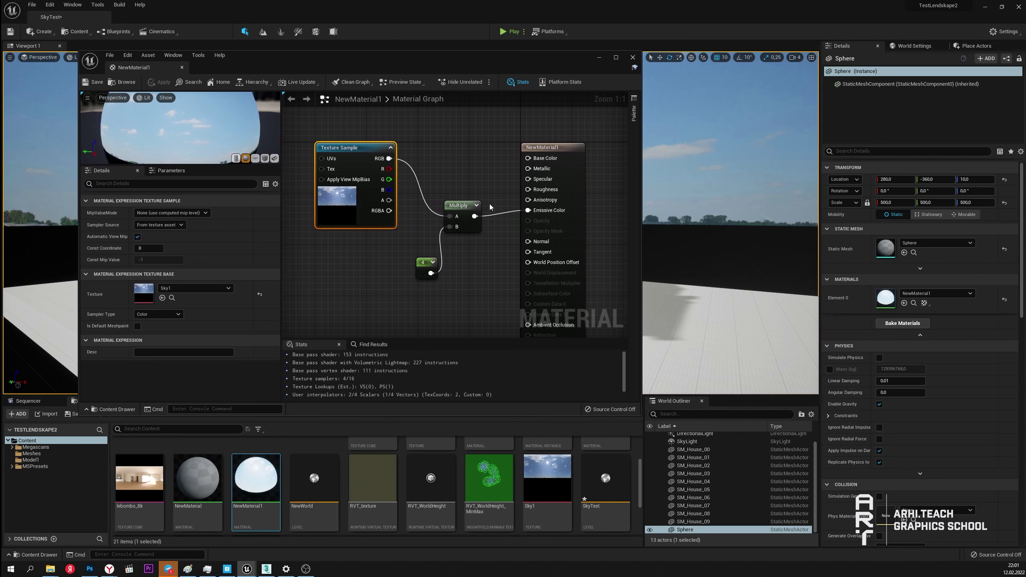
{"action": "scroll", "coordinate": [426, 463], "scroll_direction": "up", "scroll_amount": 3}
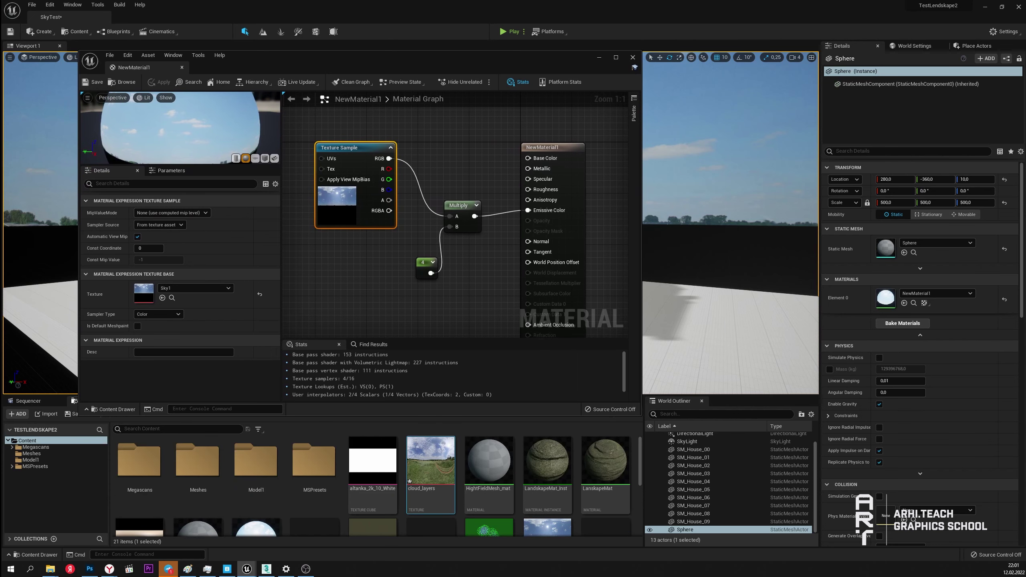
{"action": "left_click", "coordinate": [162, 298]}
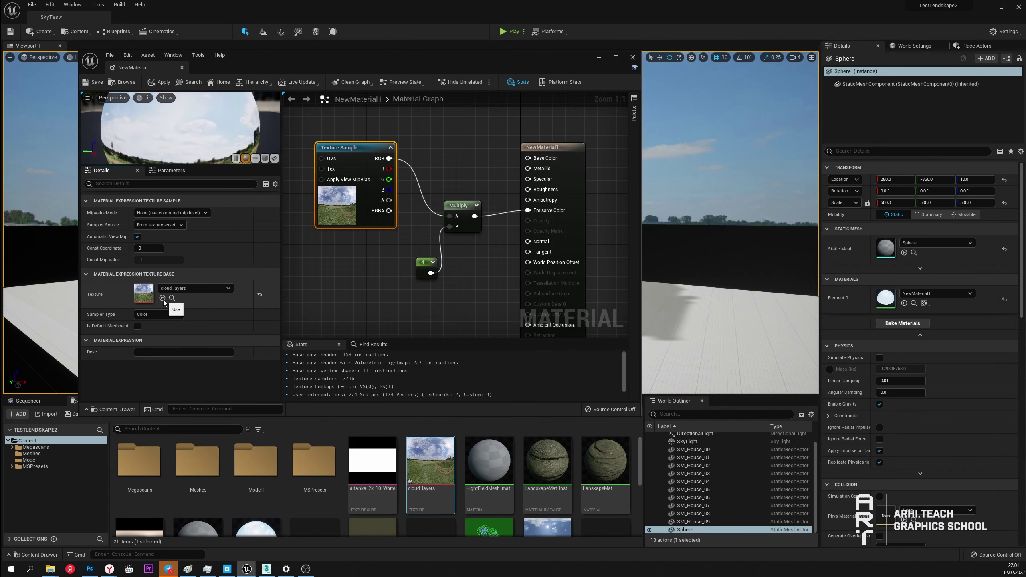
{"action": "left_click_drag", "start_coordinate": [435, 67], "coordinate": [436, 385]}
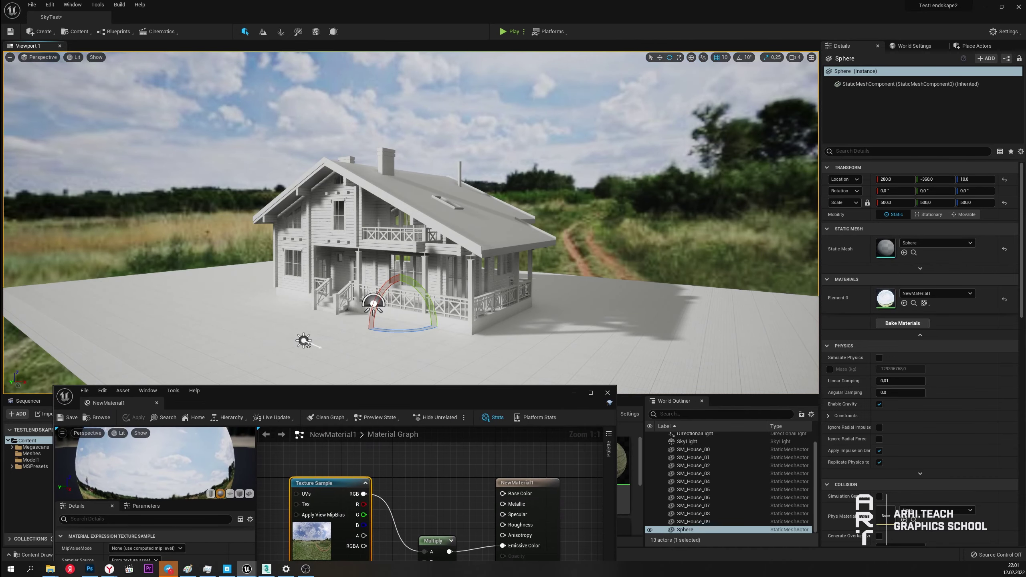
{"action": "right_click_drag", "start_coordinate": [404, 283], "coordinate": [404, 283]}
{"action": "right_click_drag", "start_coordinate": [352, 312], "coordinate": [333, 315]}
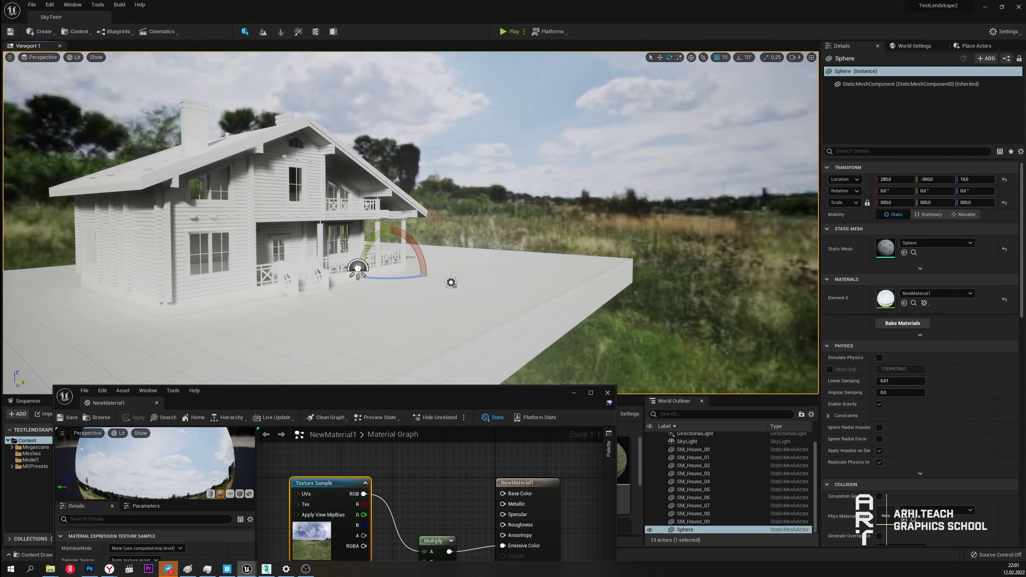